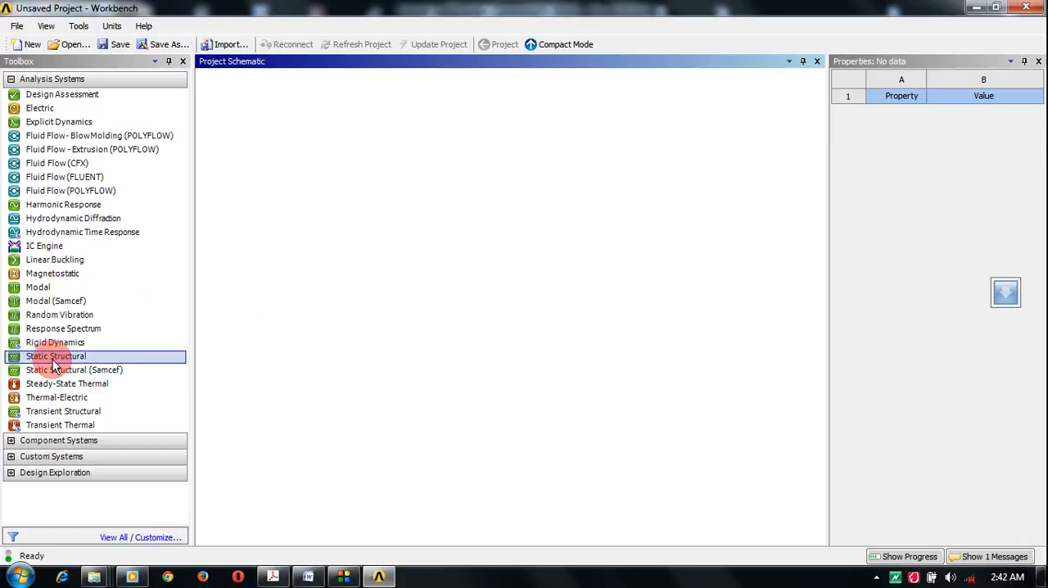
Step: Add a Static Structural analysis system to the project schematic and open its Engineering Data
left_click_drag(54, 362, 280, 174)
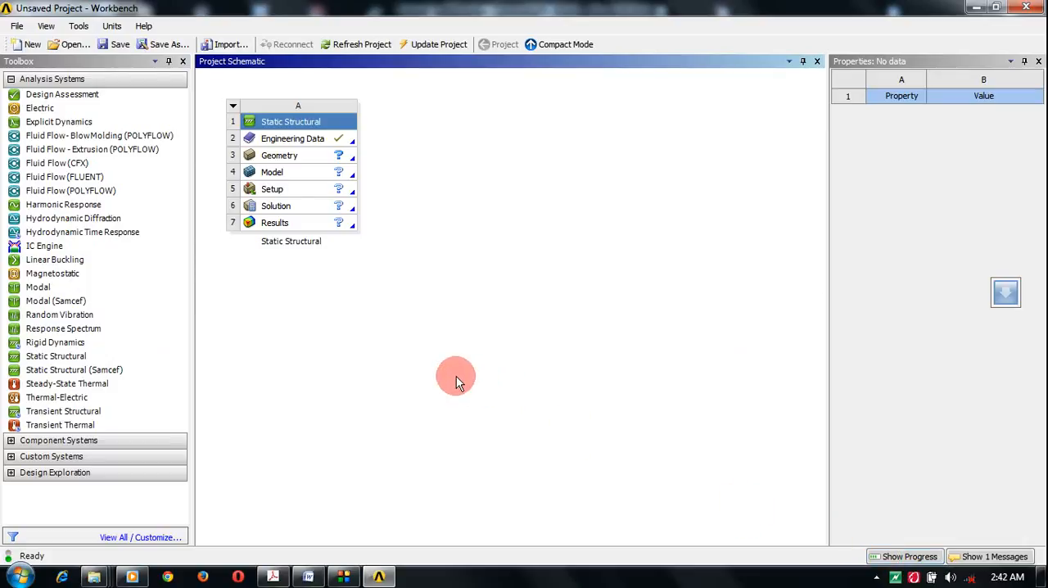
double_click(319, 144)
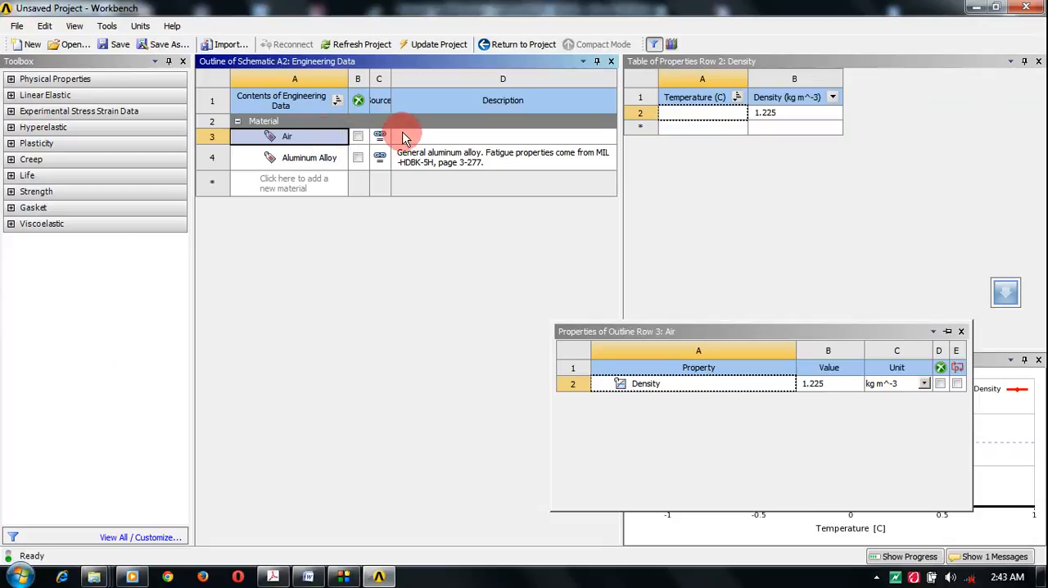
Step: Delete the Air material from the engineering data, leaving Aluminum Alloy in the list
right_click(327, 144)
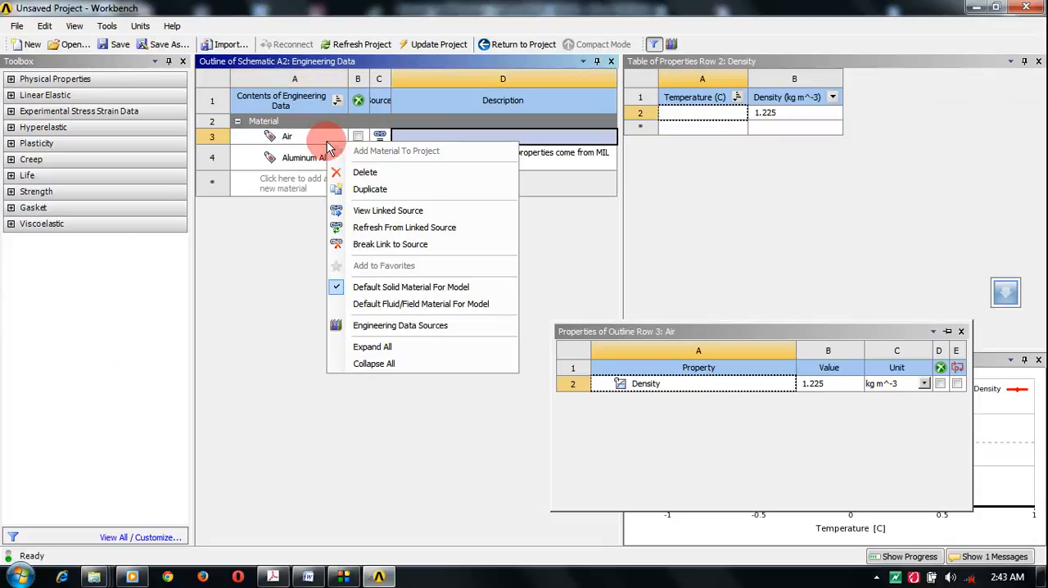
right_click(324, 144)
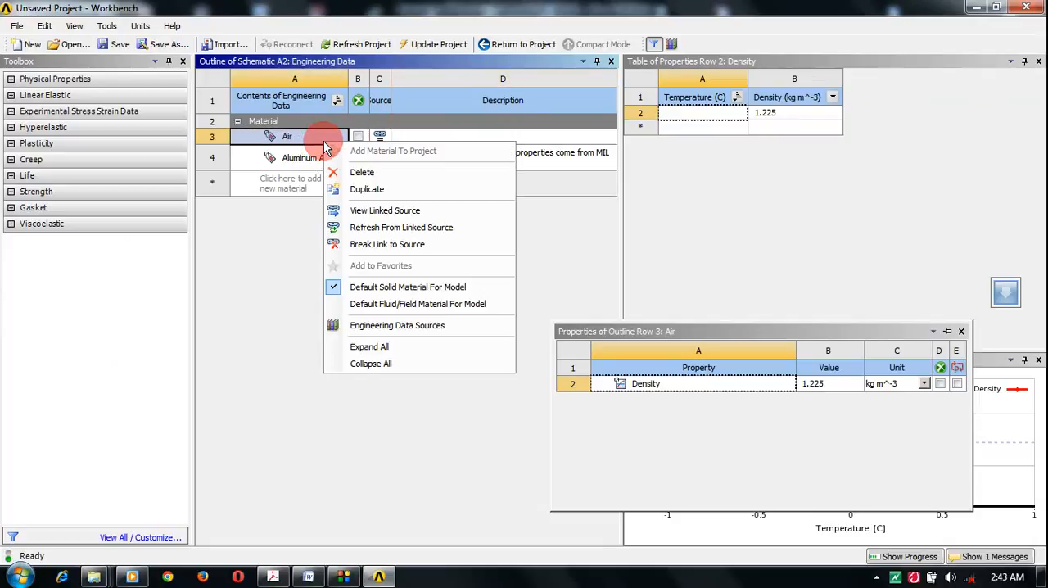
left_click(357, 176)
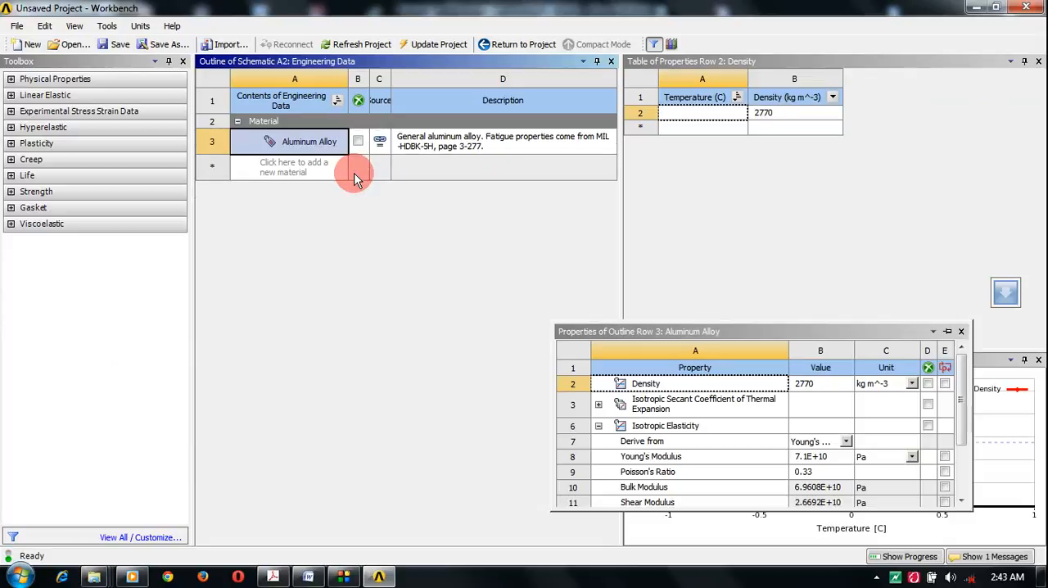
Step: Browse the General Materials library in the Engineering Data Sources, view the options for Gray Cast Iron, and return to the project
left_click(322, 172)
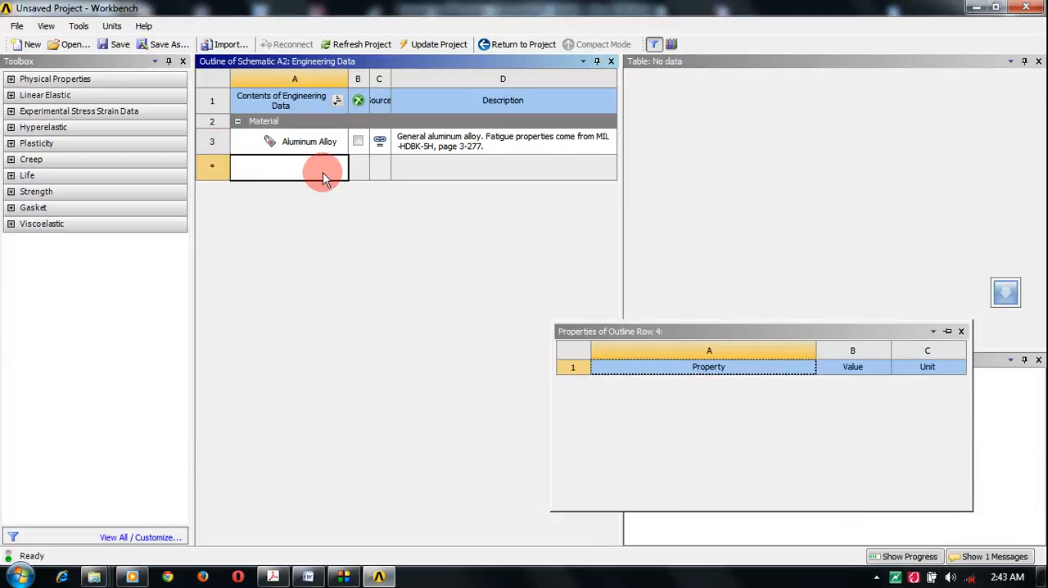
right_click(322, 174)
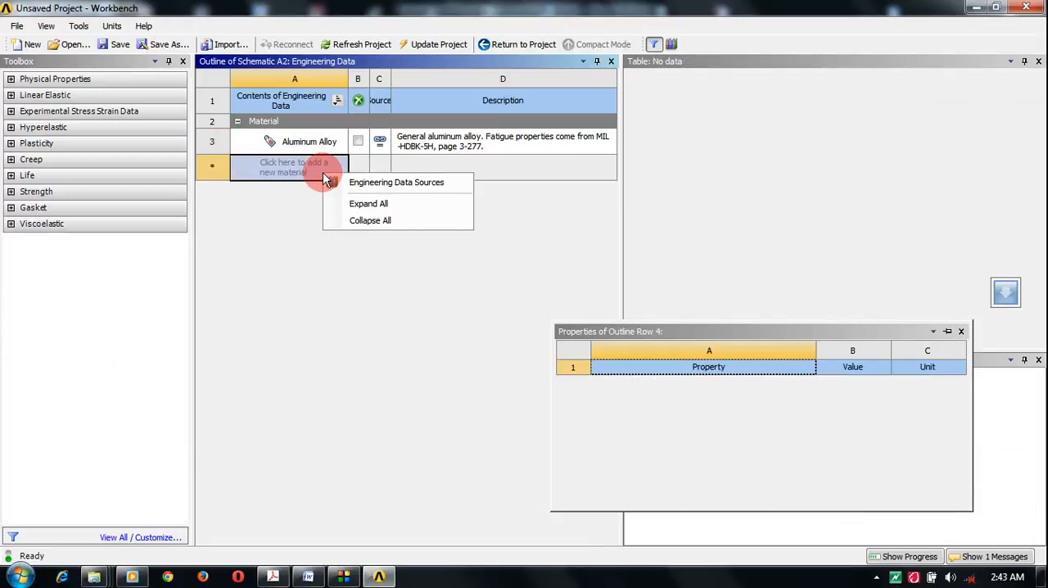
left_click(365, 183)
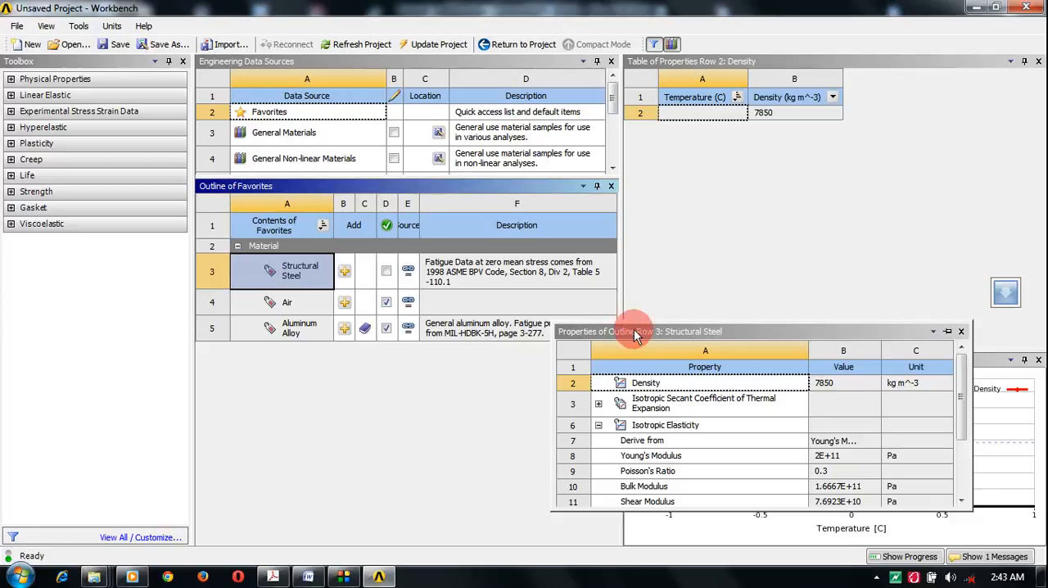
left_click_drag(362, 185, 375, 222)
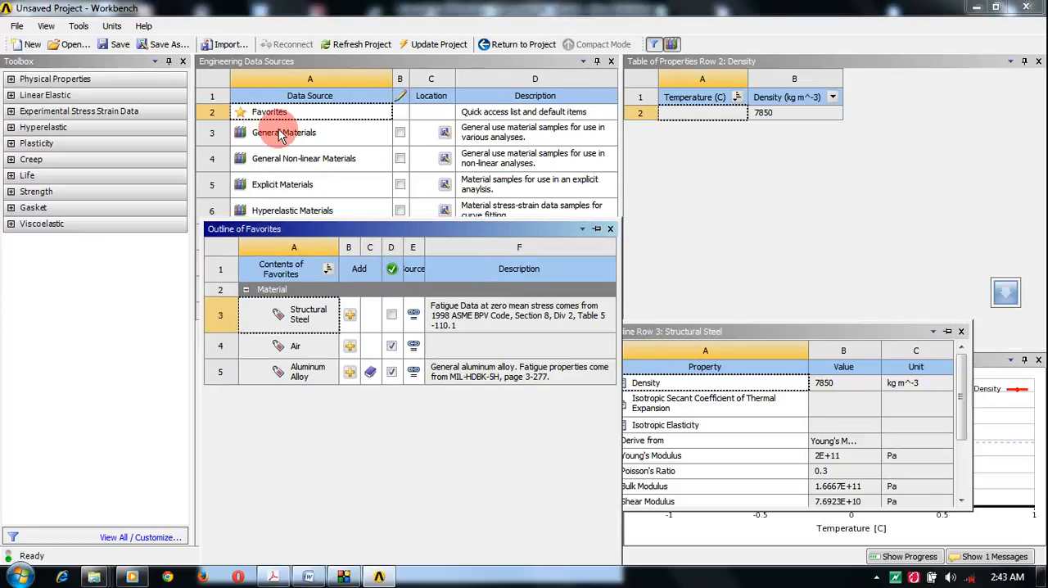
left_click(279, 131)
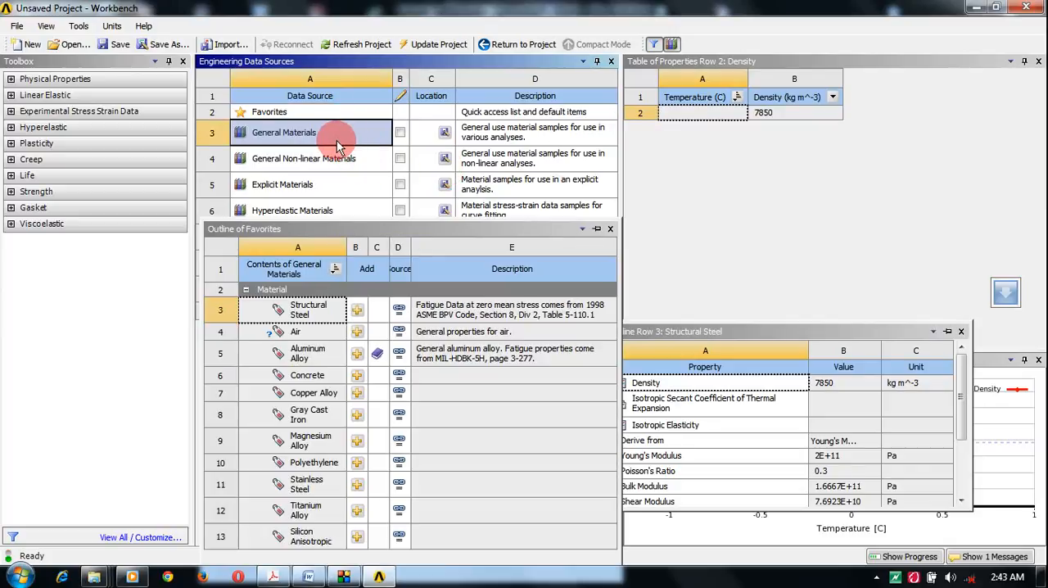
right_click(301, 418)
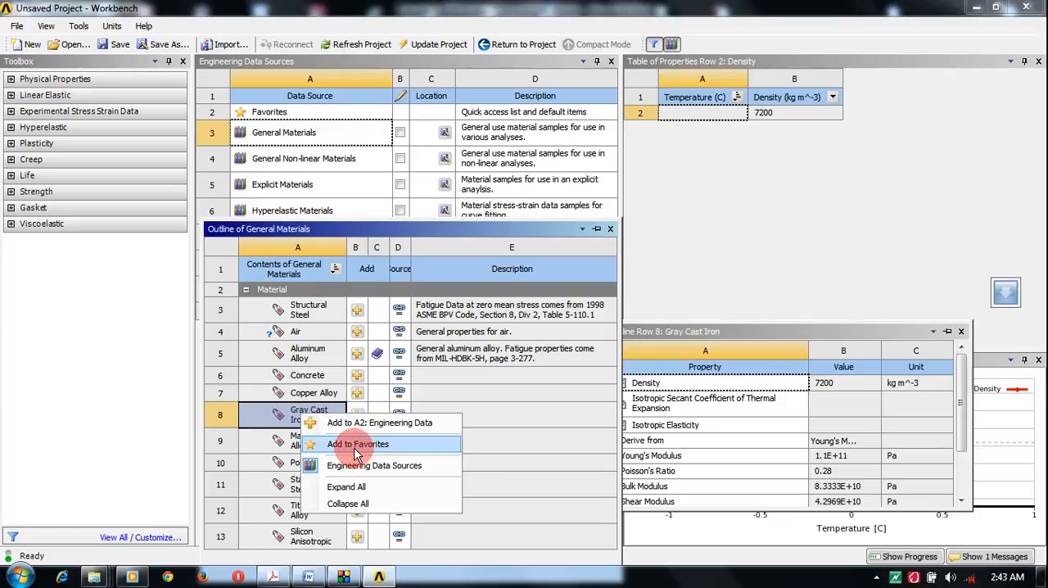
left_click(502, 46)
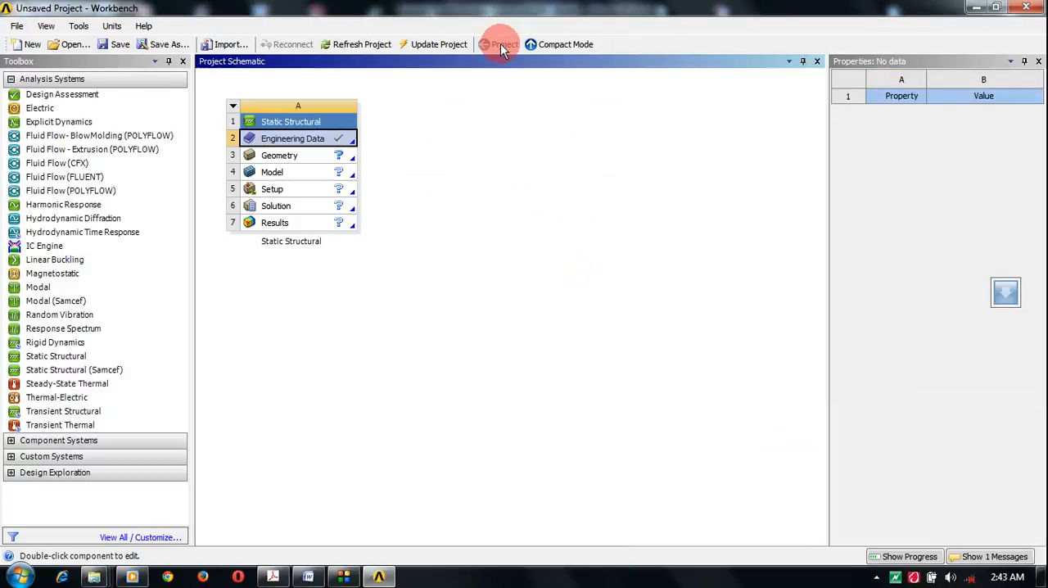
Step: Reopen the Engineering Data and change the unit of Aluminum Alloy's Young's Modulus to MPa
right_click(331, 143)
left_click(344, 150)
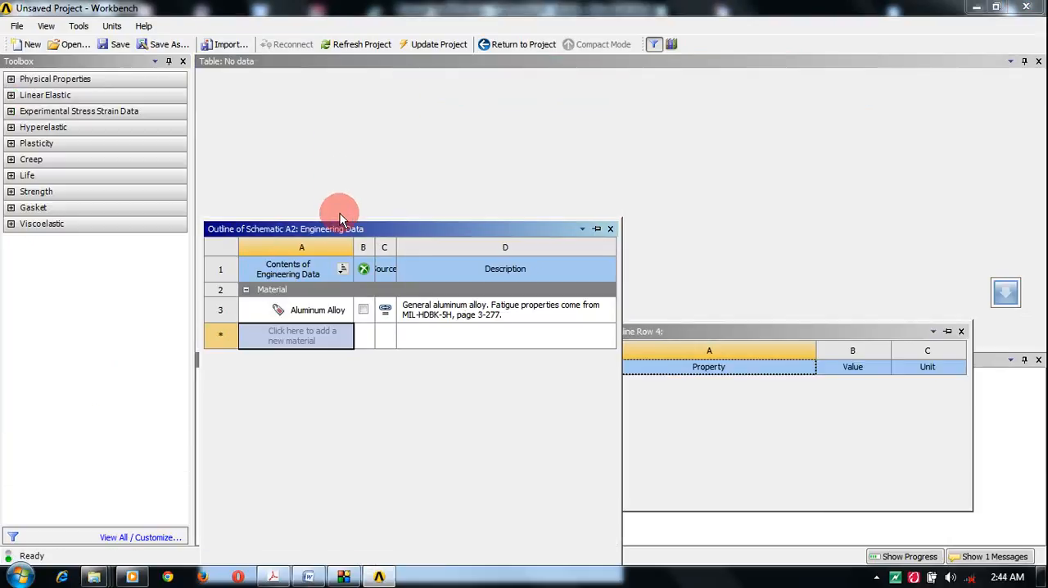
left_click(317, 309)
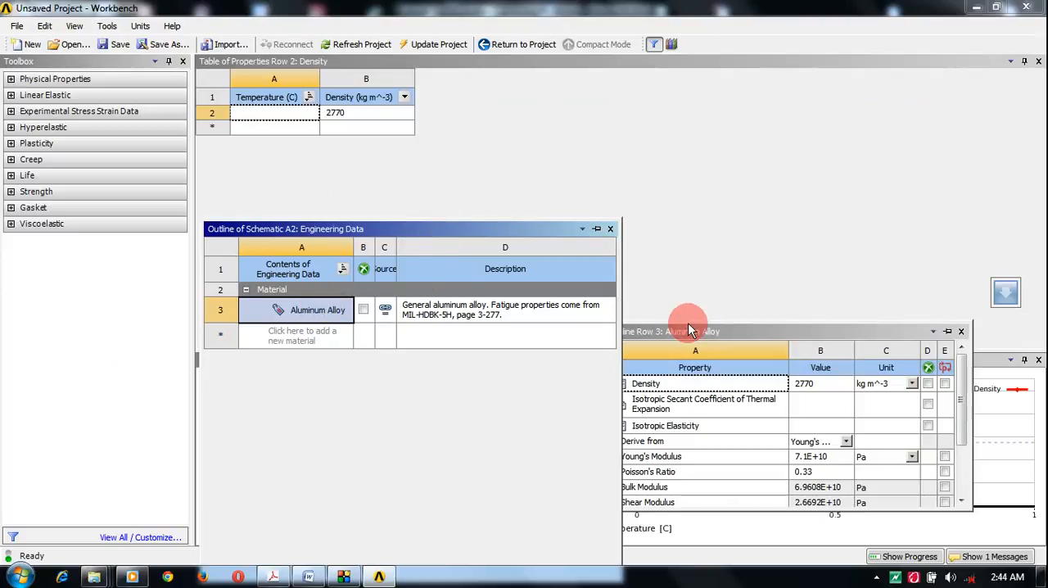
left_click_drag(688, 323, 749, 99)
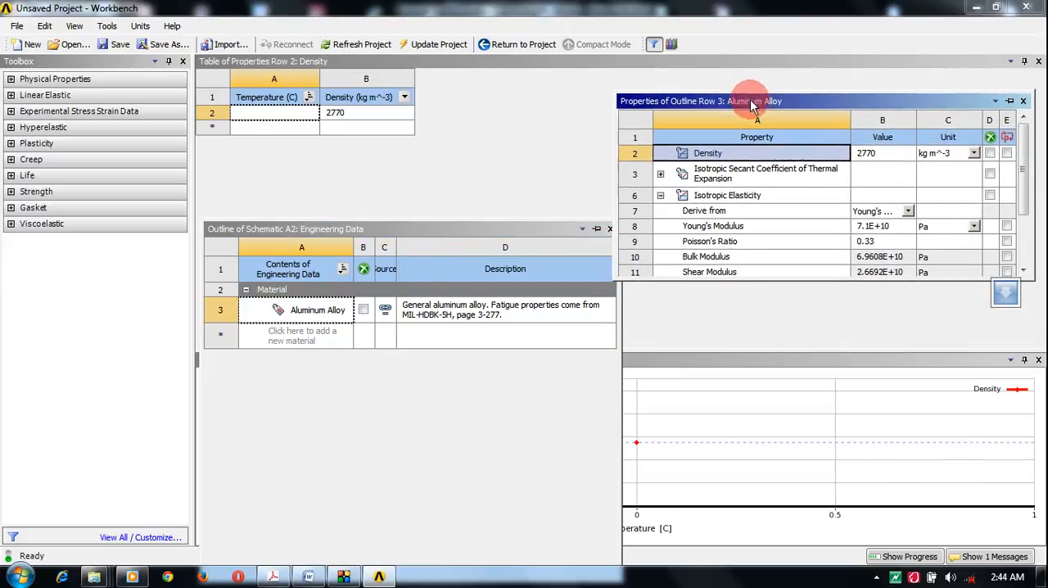
left_click(929, 234)
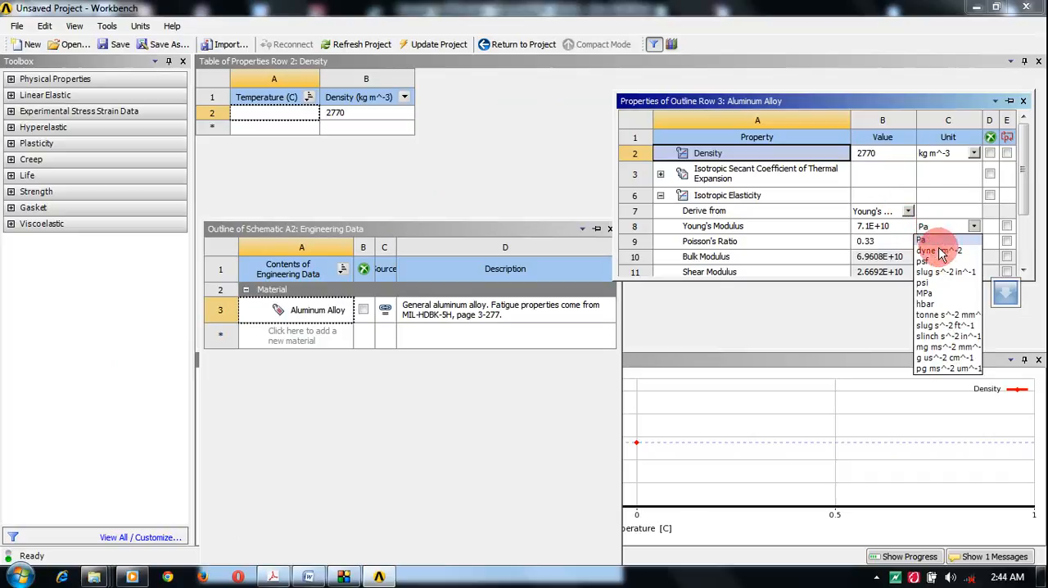
left_click(938, 295)
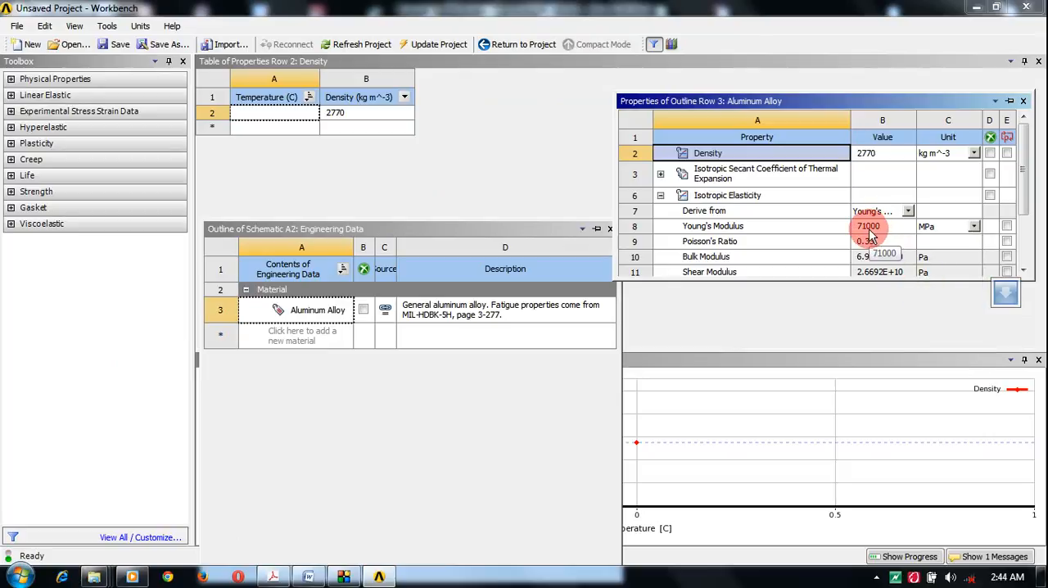
Step: Switch to the Tutorial 3- PIPE hollow document in Word and check the Young's modulus given for the aluminum pipe
left_click(311, 577)
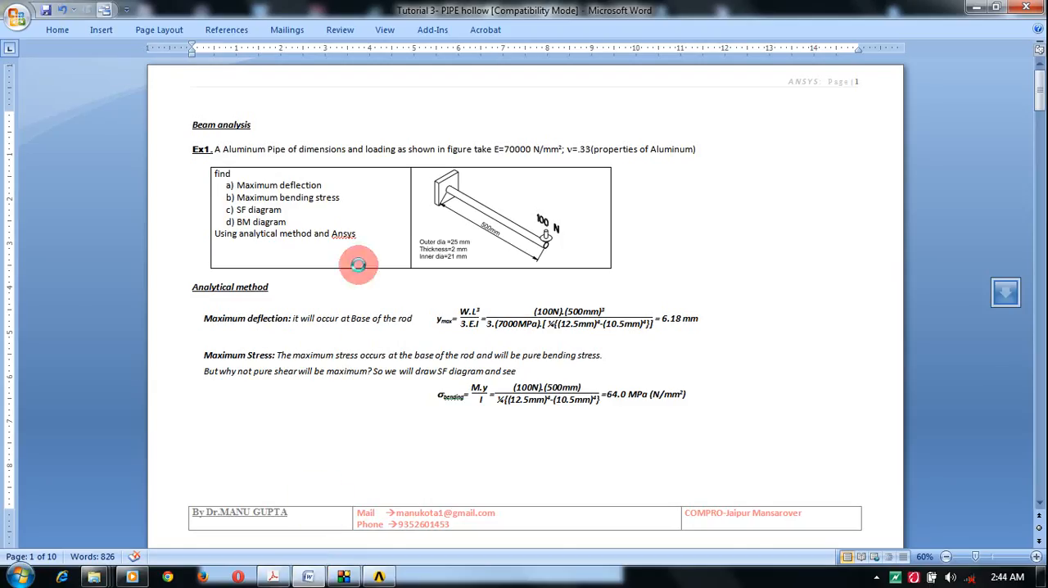
double_click(508, 151)
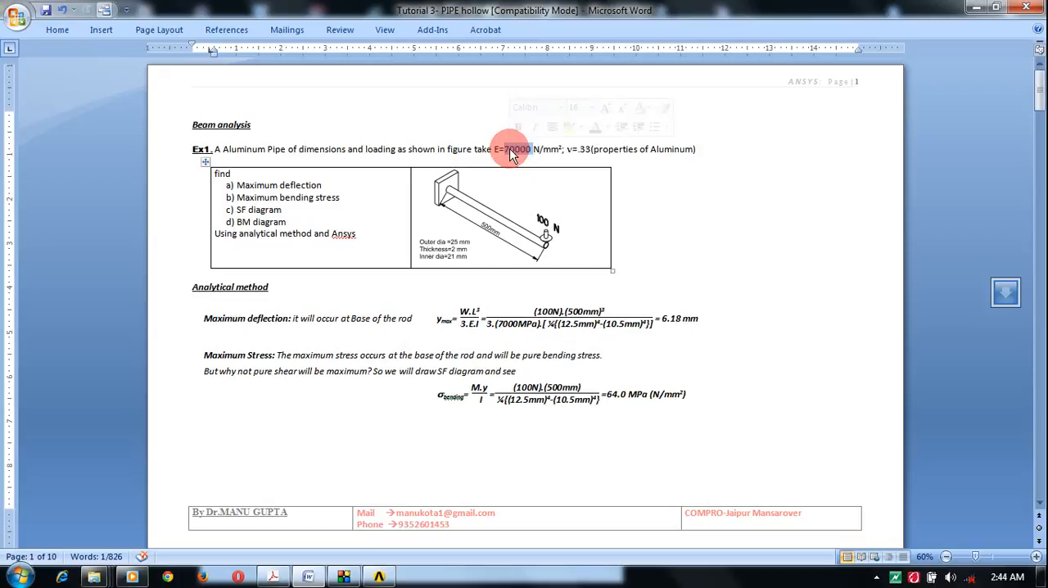
left_click(975, 8)
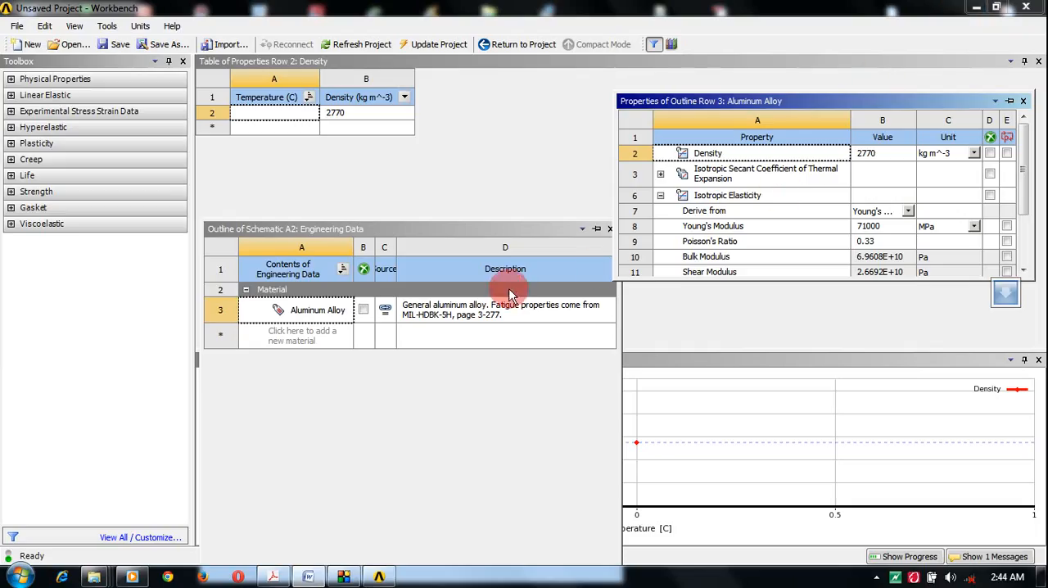
Step: Return to the project and open the Static Structural system's Geometry in DesignModeler with millimeter as the length unit
left_click(524, 46)
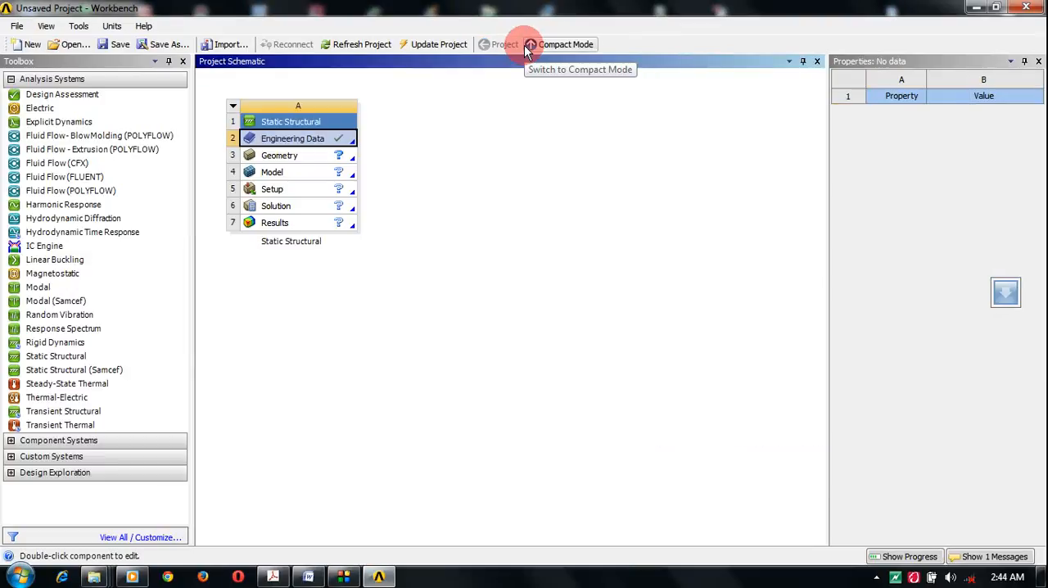
left_click(335, 142)
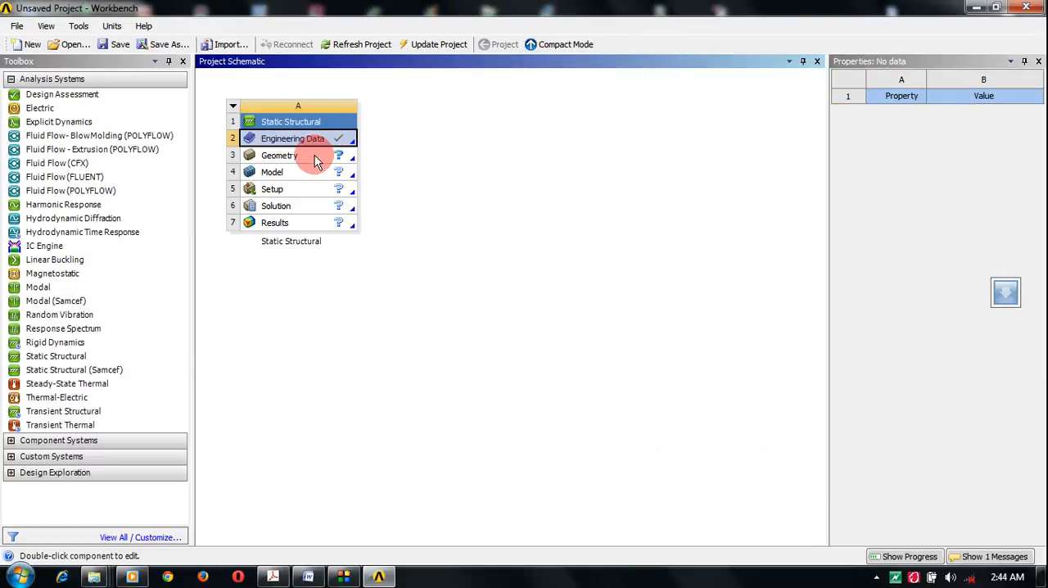
double_click(316, 158)
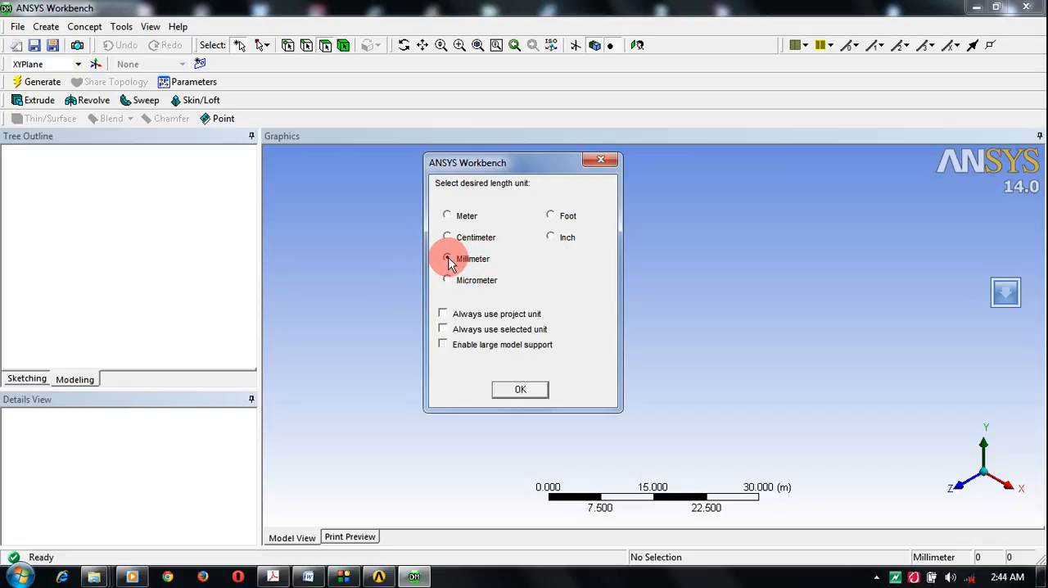
left_click(449, 258)
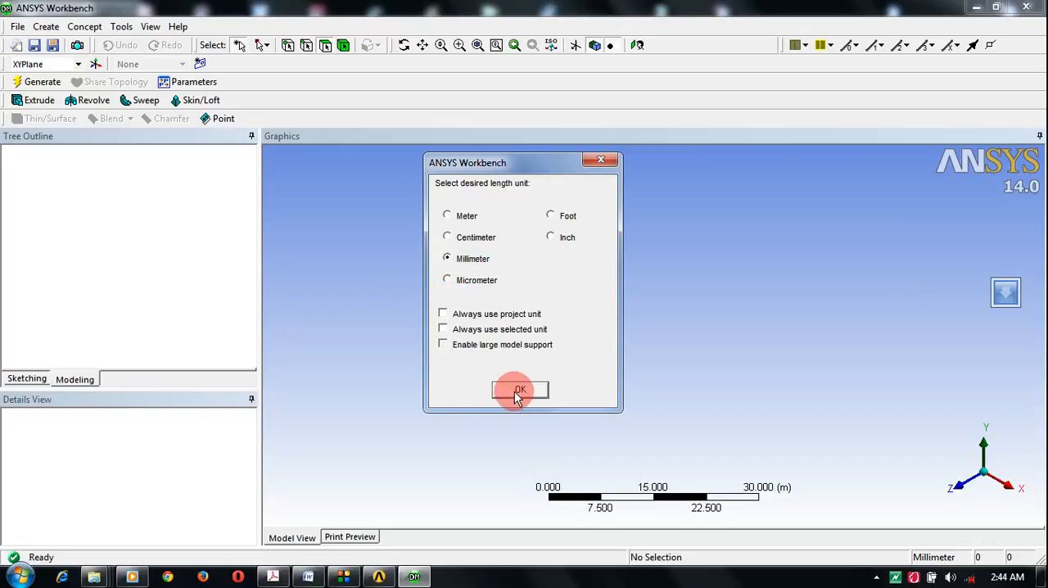
left_click(519, 391)
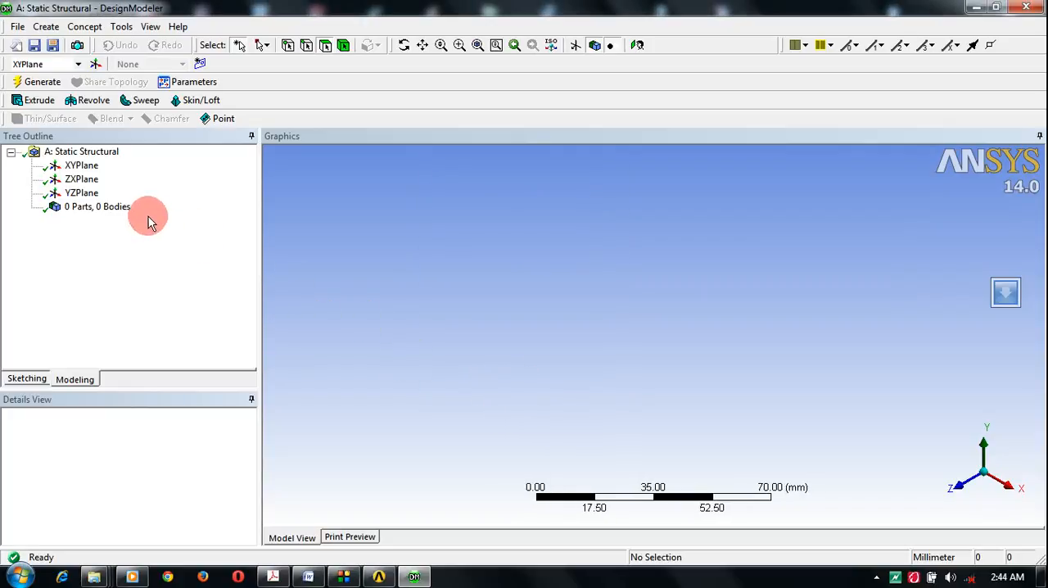
Step: With YZPlane active, generate a manual-input construction point at the origin, keeping X, Y and Z at 0 mm
left_click(81, 193)
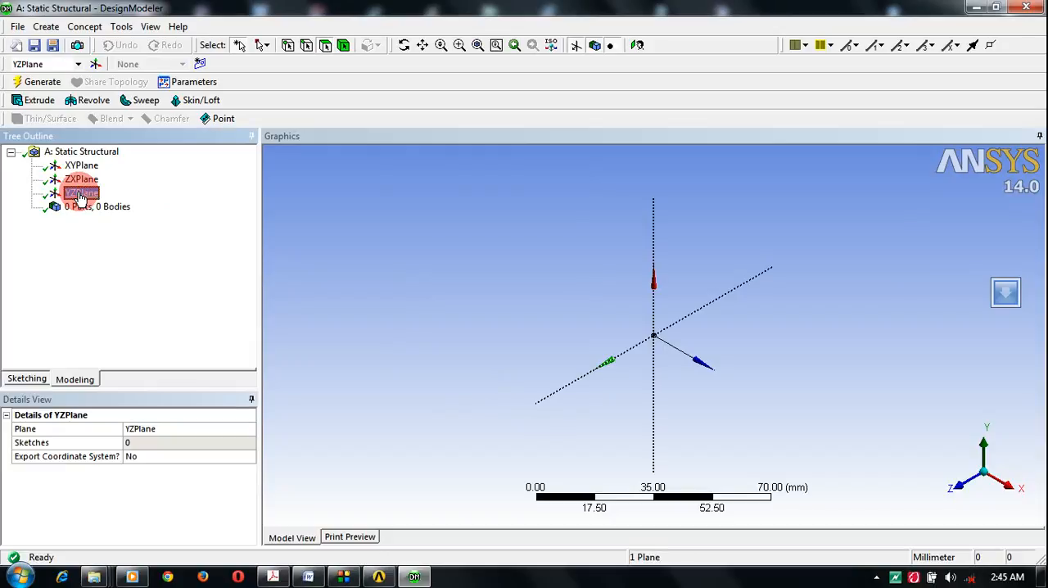
left_click(216, 120)
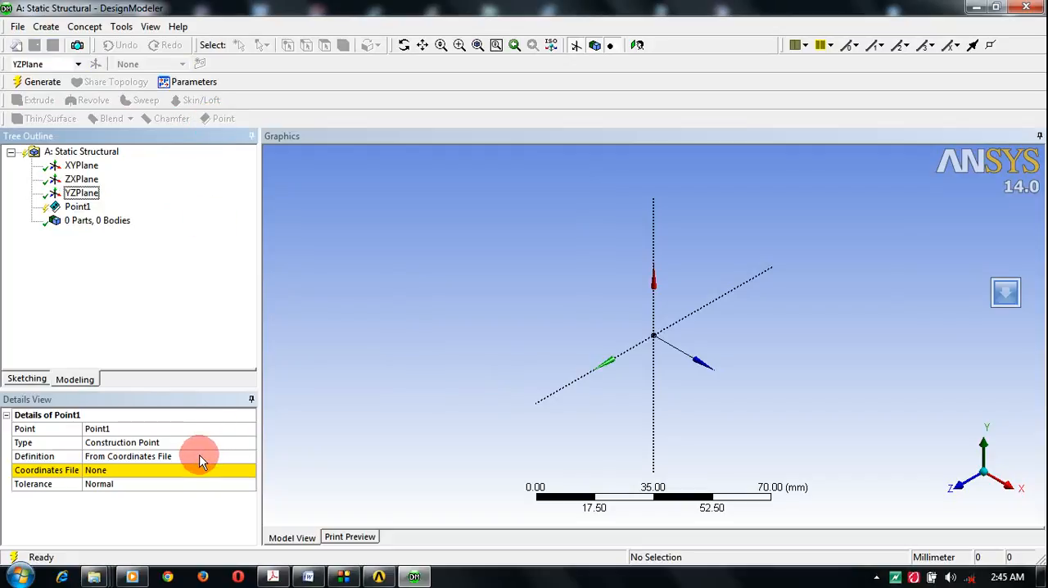
left_click(199, 456)
left_click(250, 456)
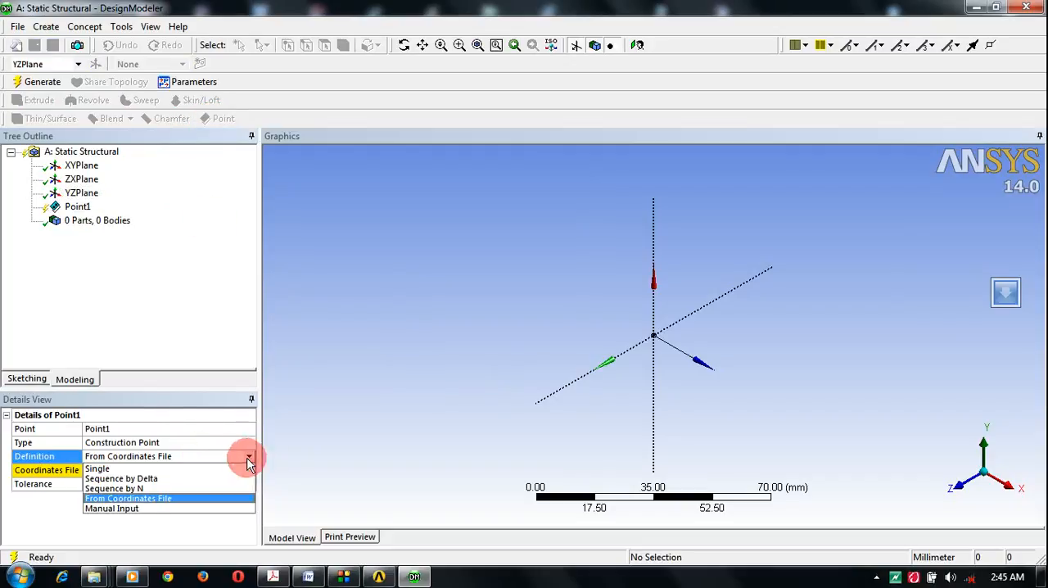
left_click(182, 508)
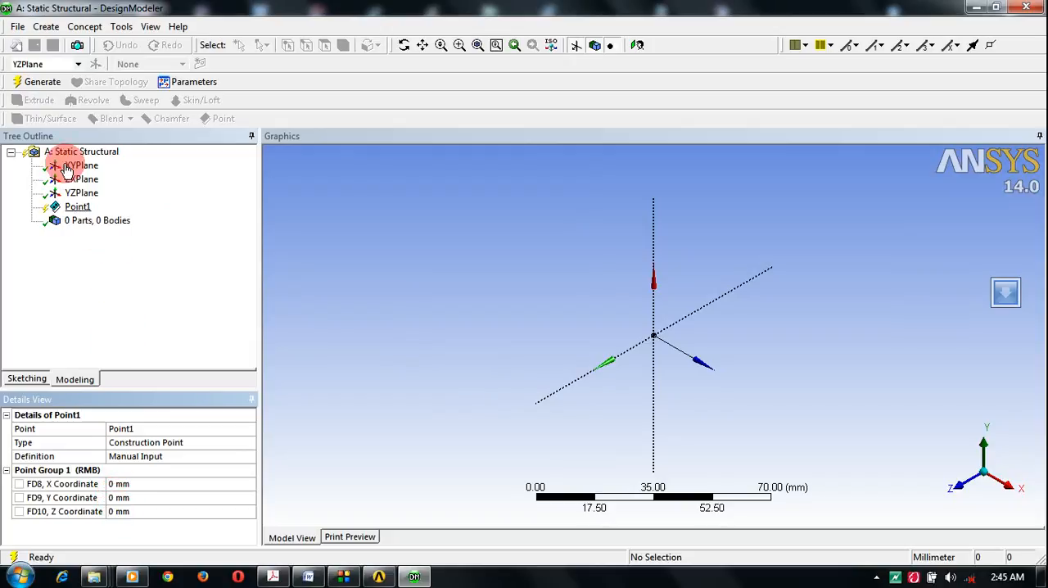
left_click(40, 80)
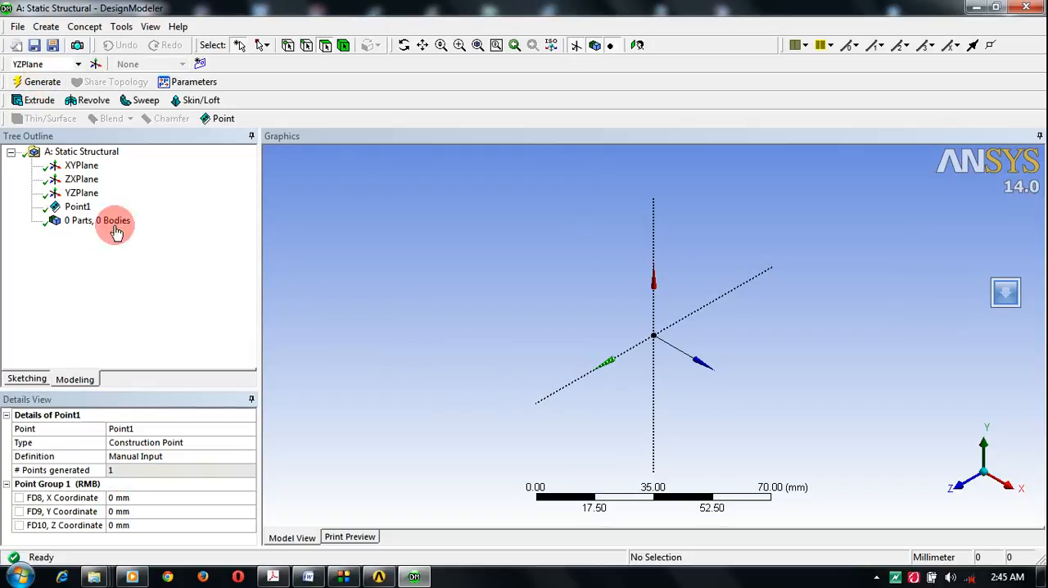
Step: Generate a second manual-input construction point with its X coordinate at 500 mm and Y and Z at 0 mm
left_click(214, 122)
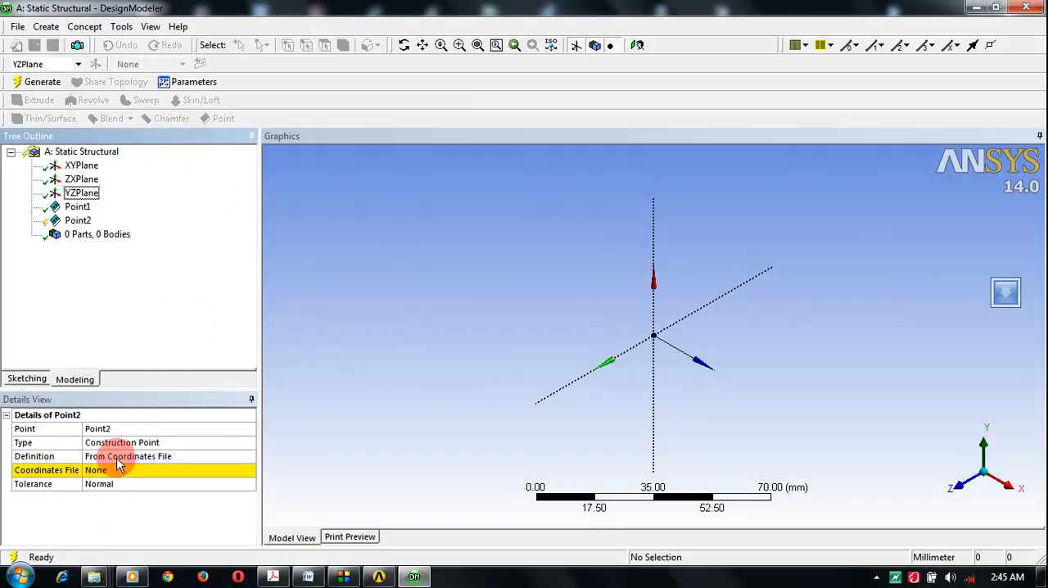
left_click(118, 456)
left_click(249, 461)
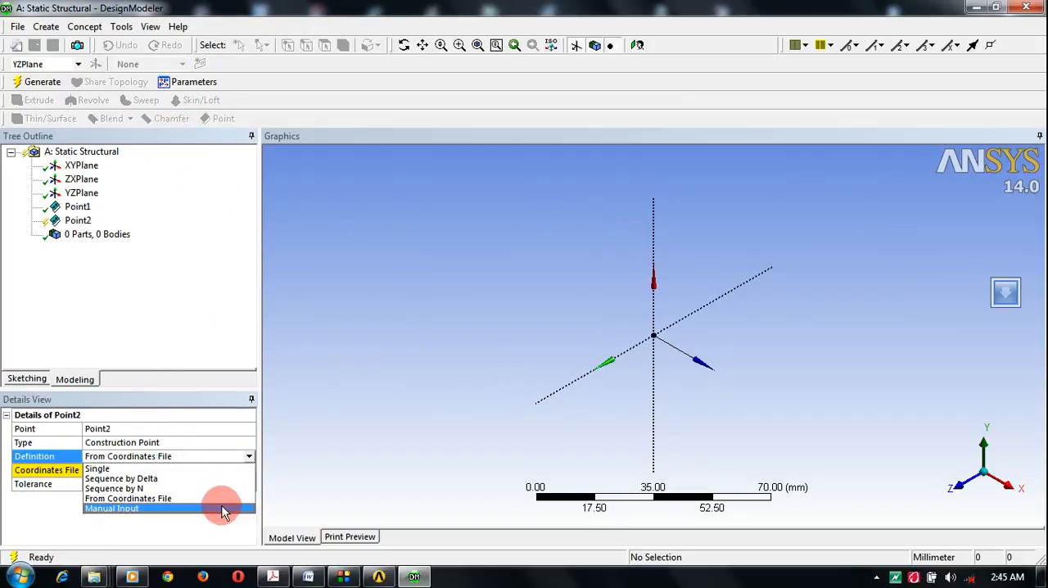
left_click(222, 507)
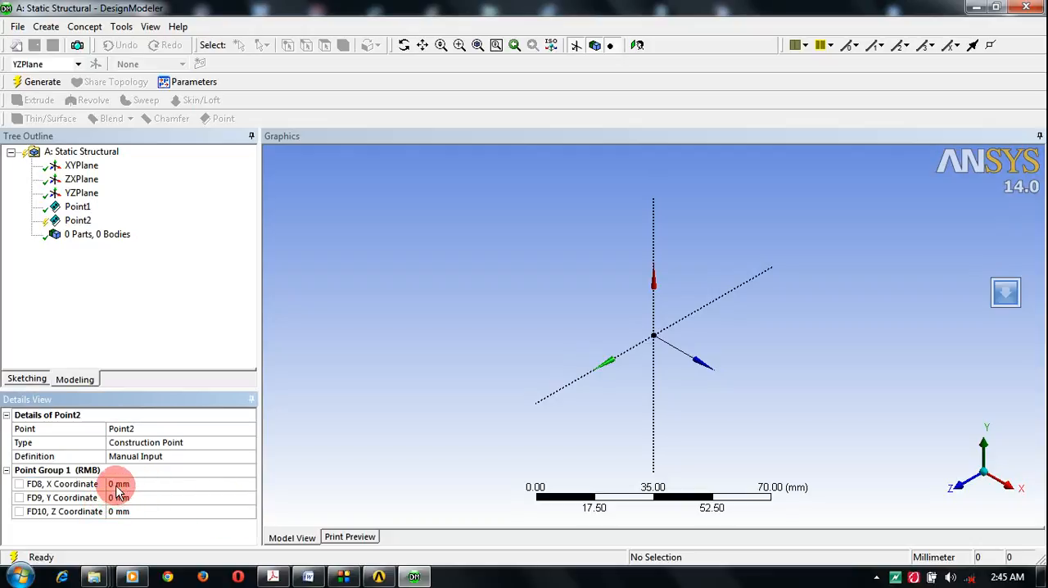
left_click(115, 484)
type("500")
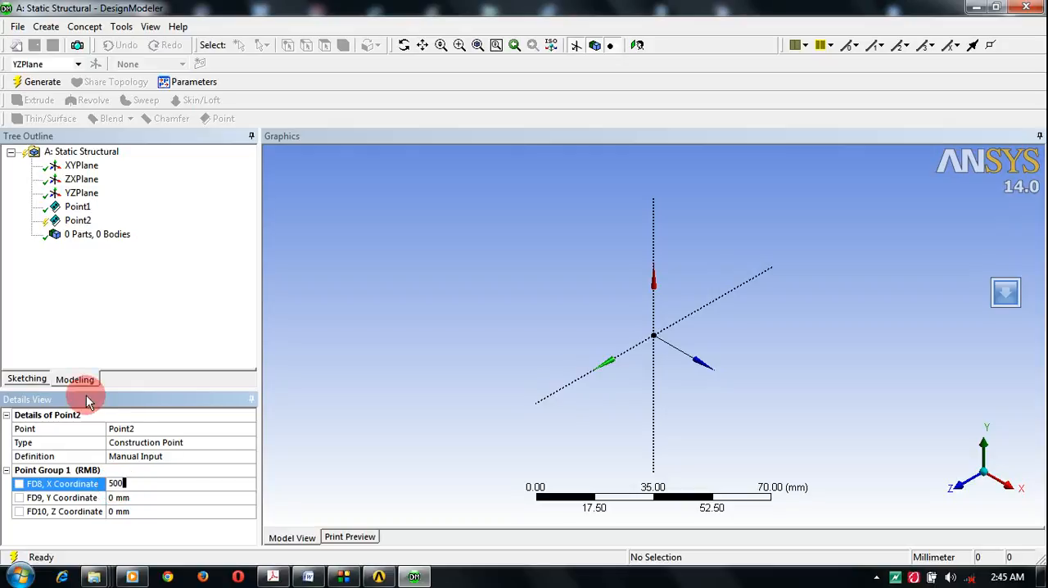
left_click(37, 83)
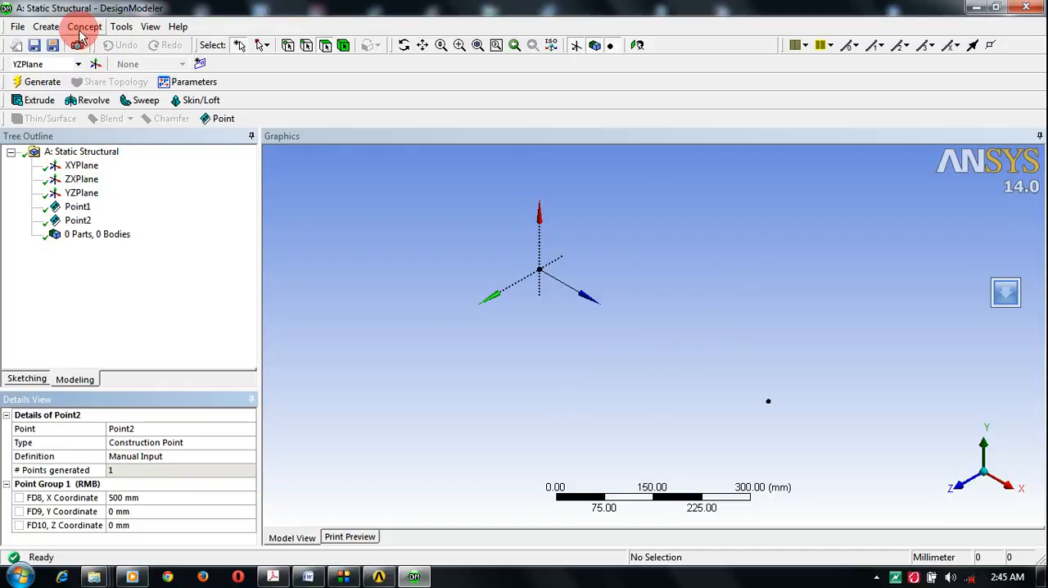
Step: Create a line from points joining the origin point to the point at X 500 mm and generate the line body
left_click(49, 27)
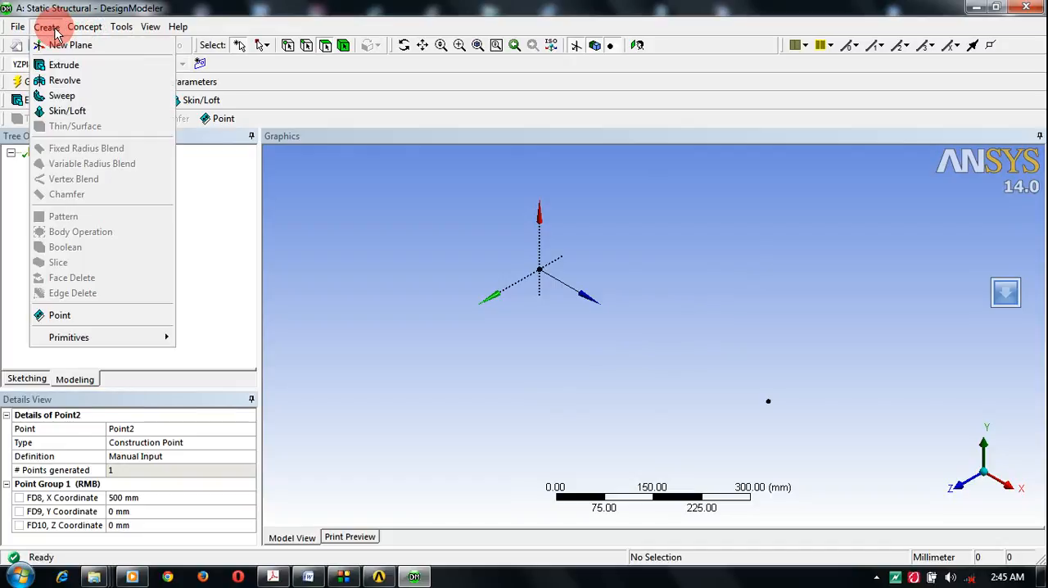
left_click(85, 27)
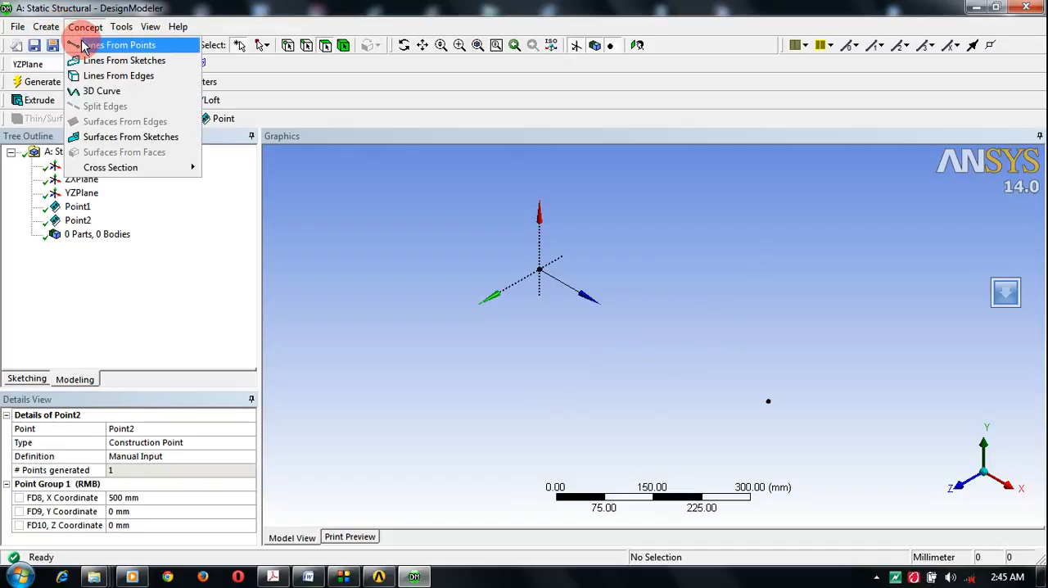
left_click(82, 45)
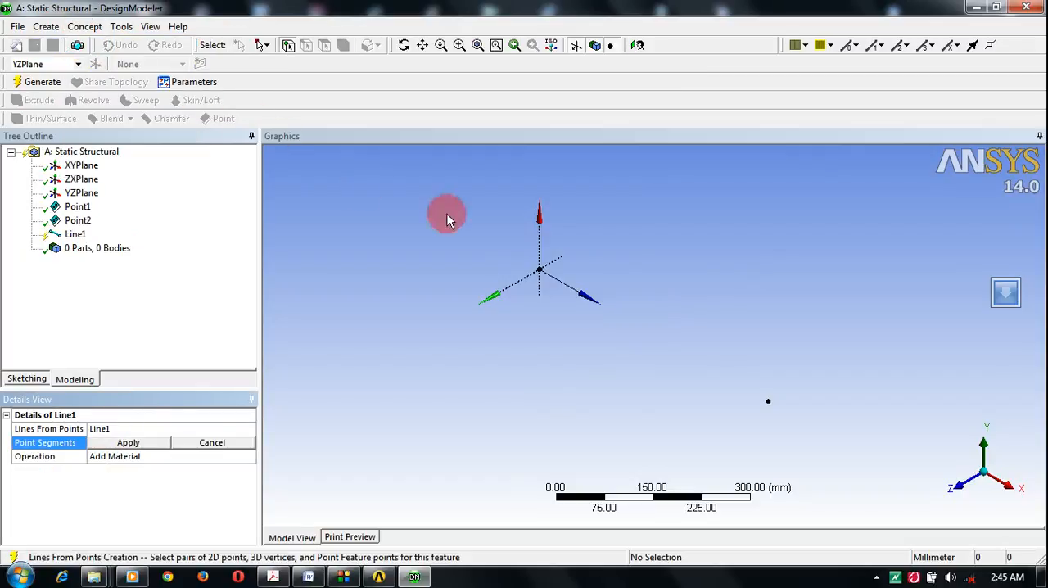
left_click(540, 270)
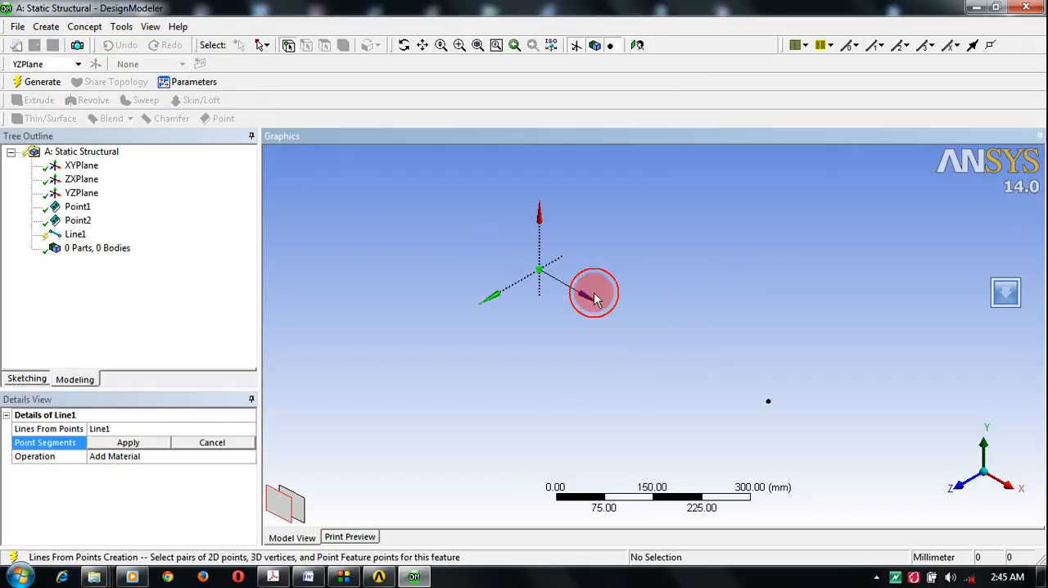
left_click(768, 401)
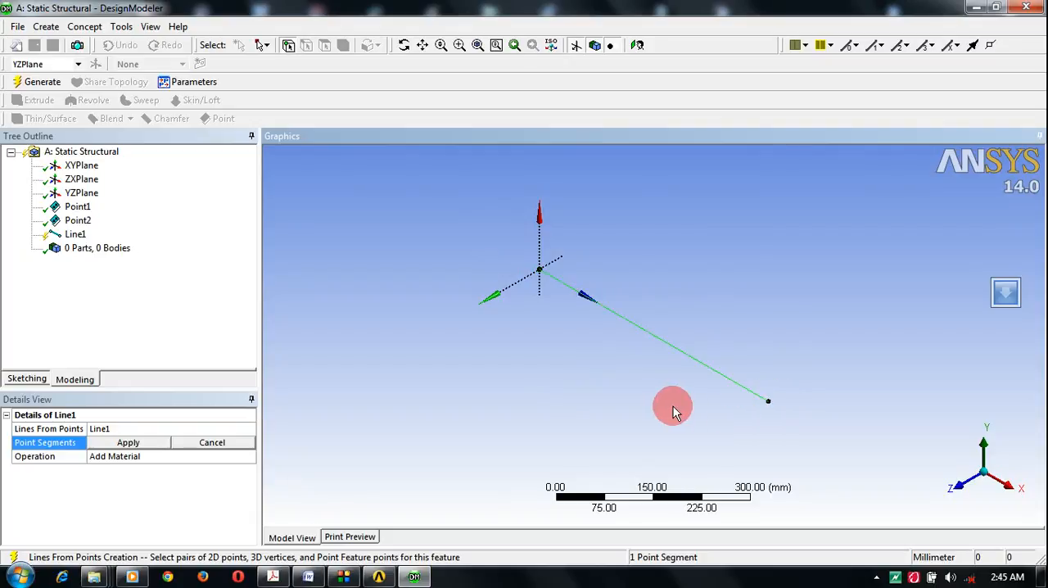
left_click(44, 85)
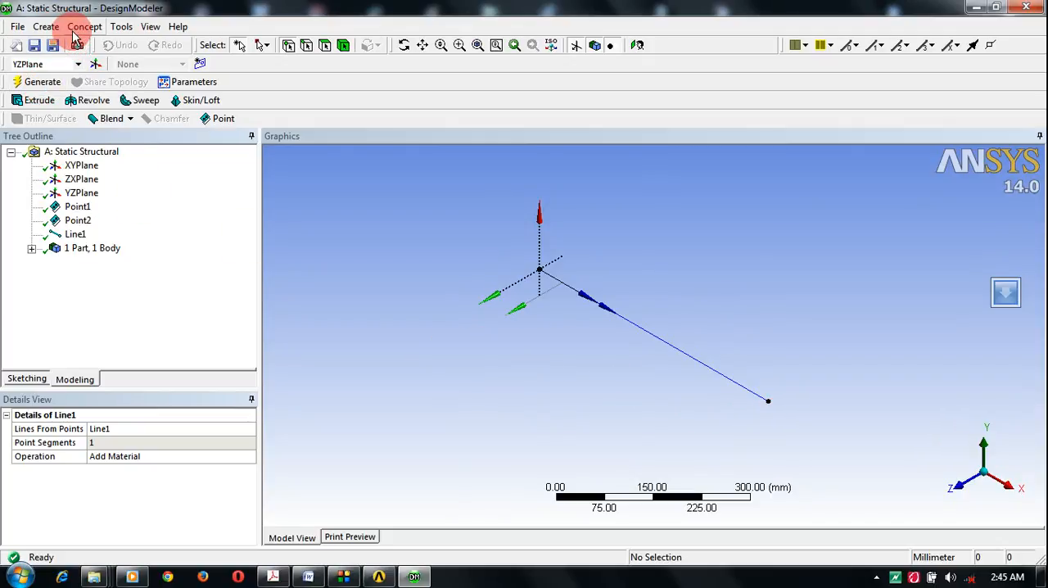
Step: Add a circular tube cross section to the model
left_click(47, 27)
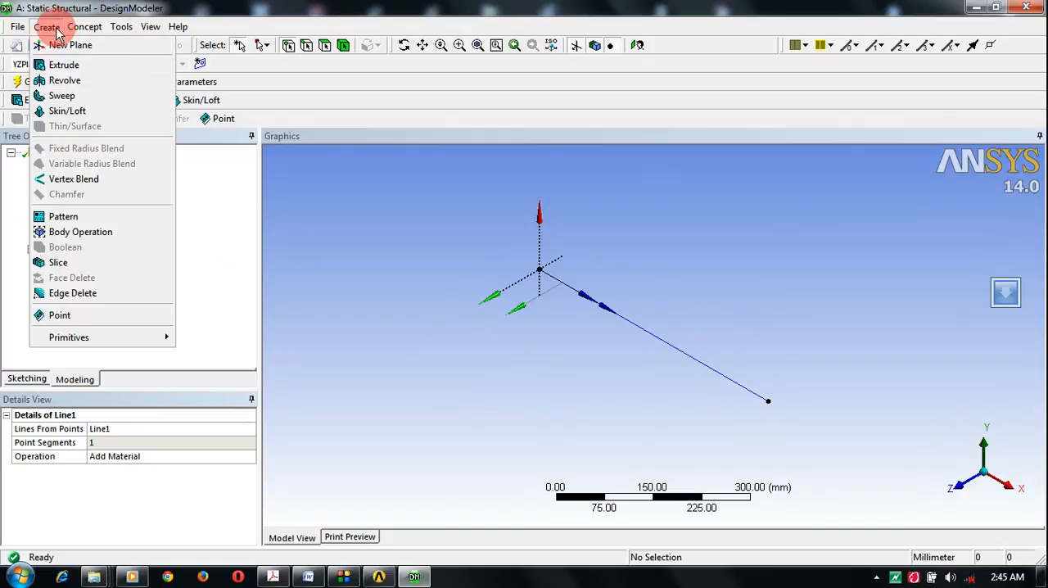
left_click(86, 28)
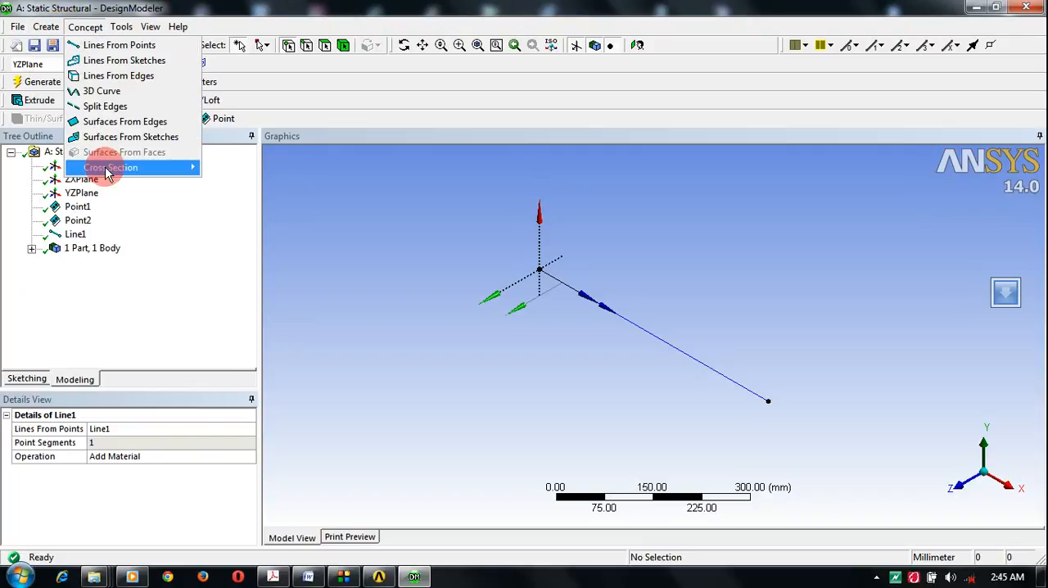
mouse_move(108, 167)
left_click(243, 204)
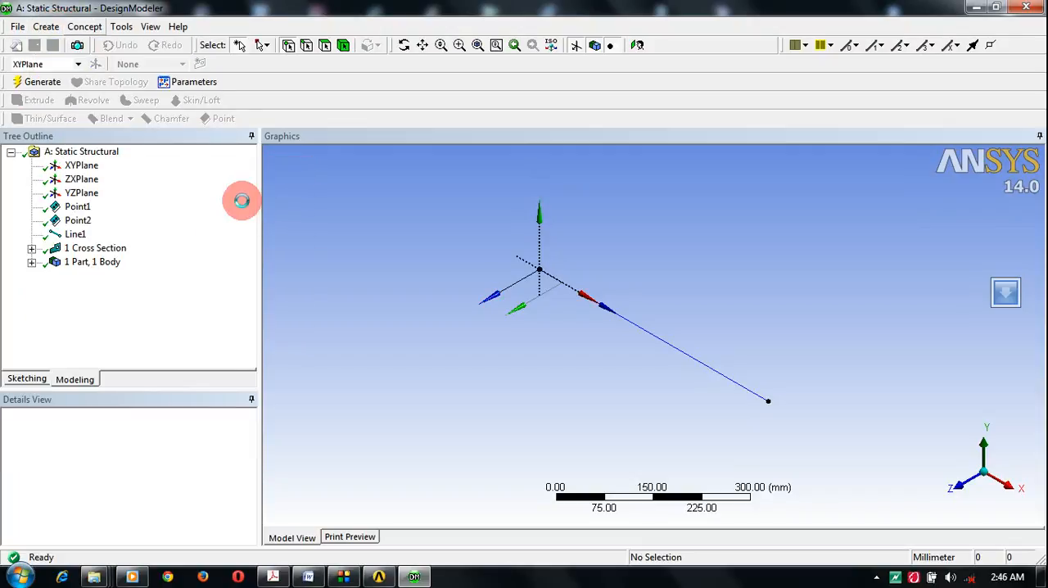
left_click(156, 265)
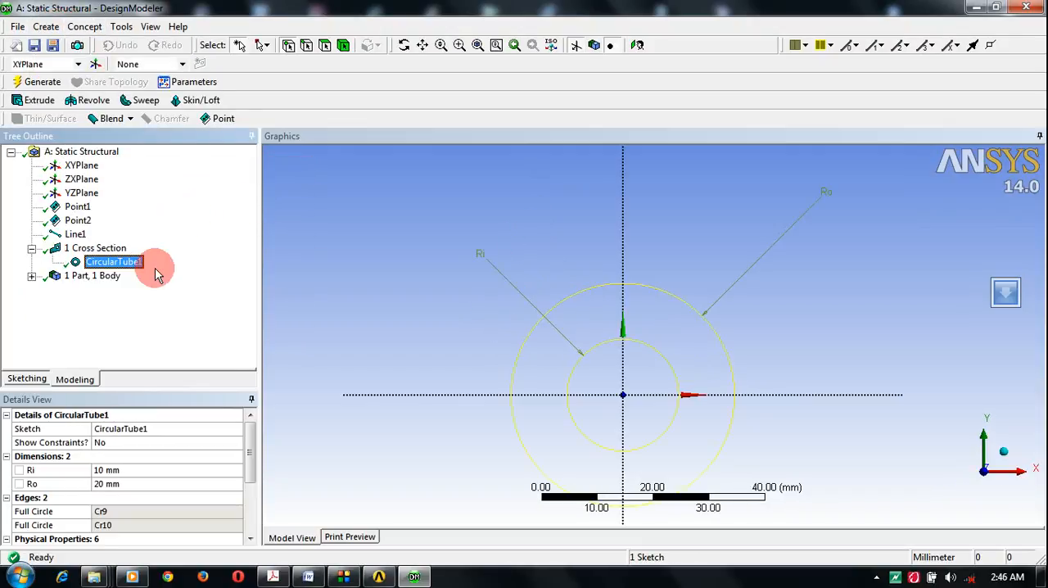
Step: Set the circular tube's outer radius Ro to 12.5 mm and inner radius Ri to 10.5 mm, then regenerate the model
left_click(106, 483)
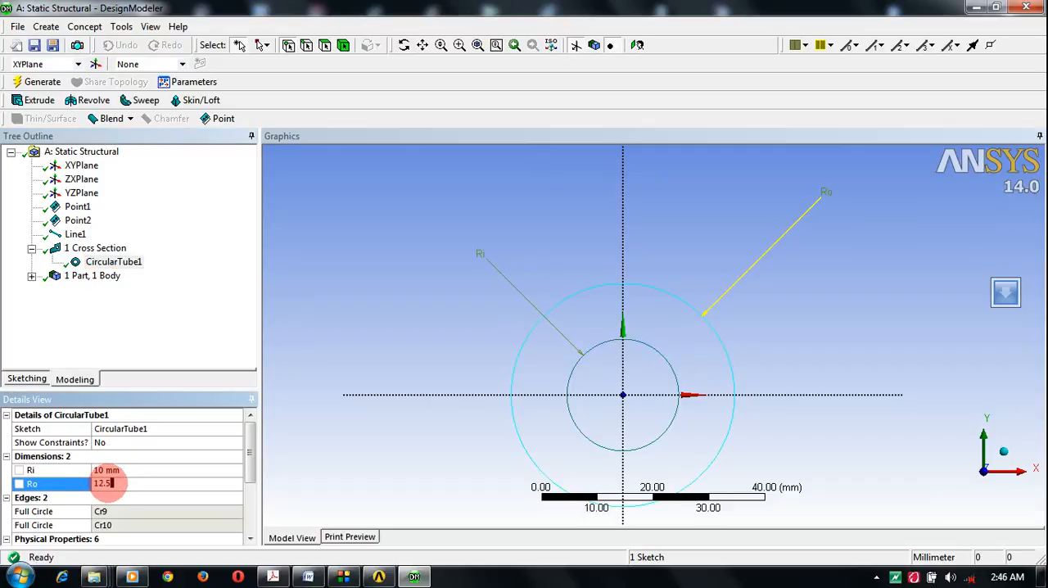
left_click(105, 470)
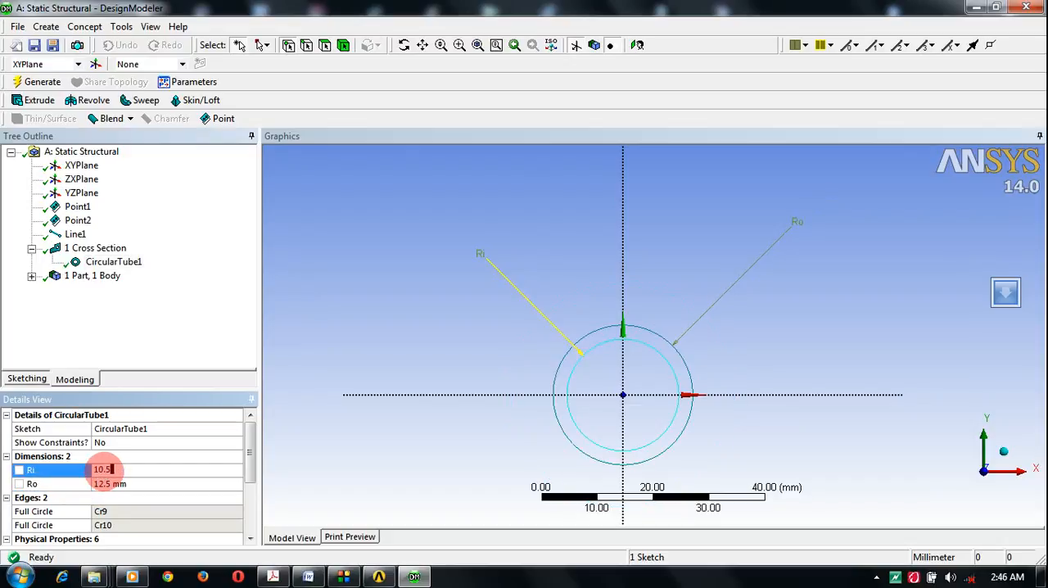
type("10.5")
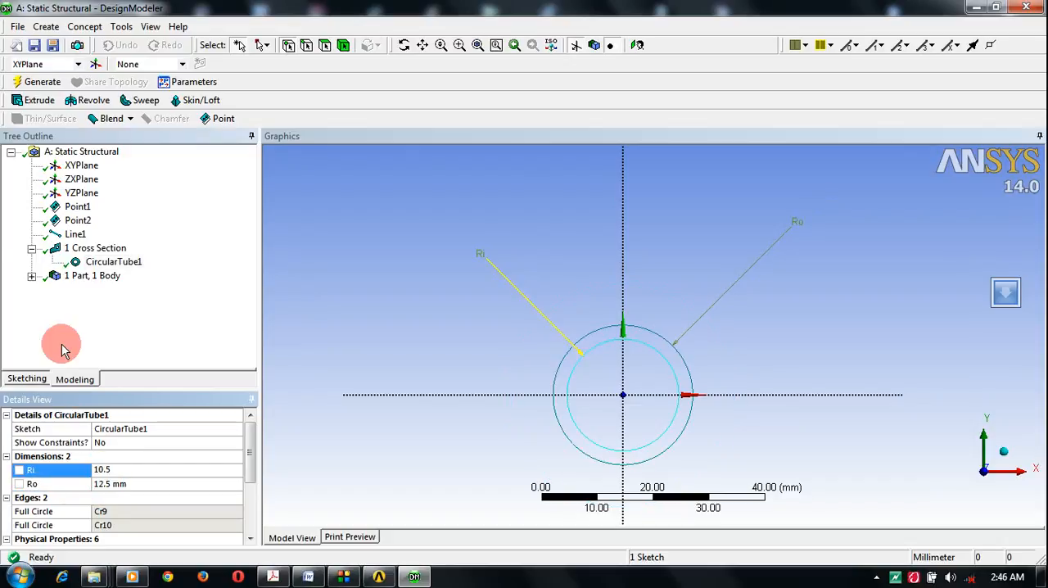
left_click(31, 82)
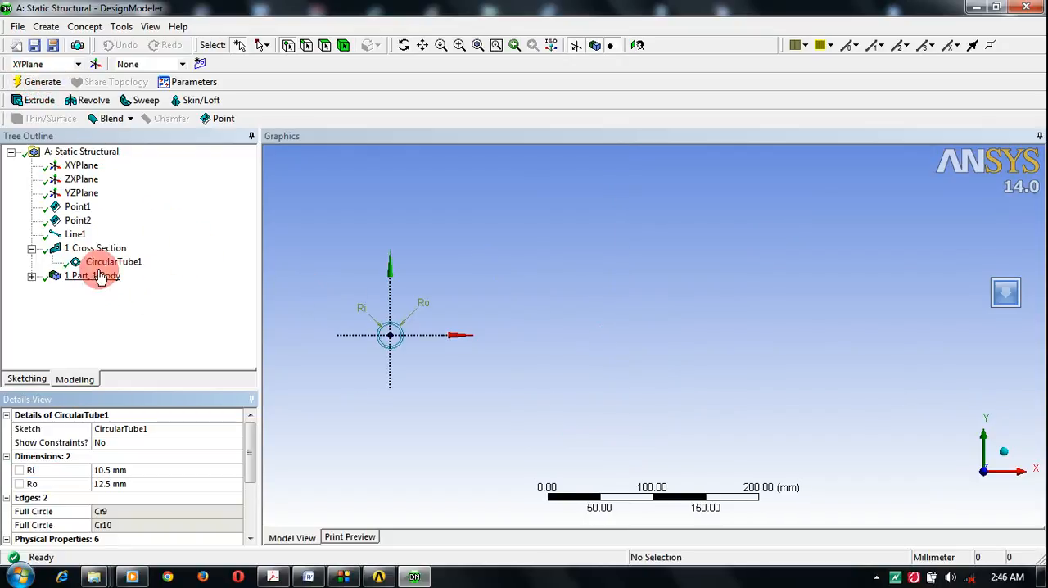
Step: Assign the CircularTube1 cross section to the line body
left_click(91, 248)
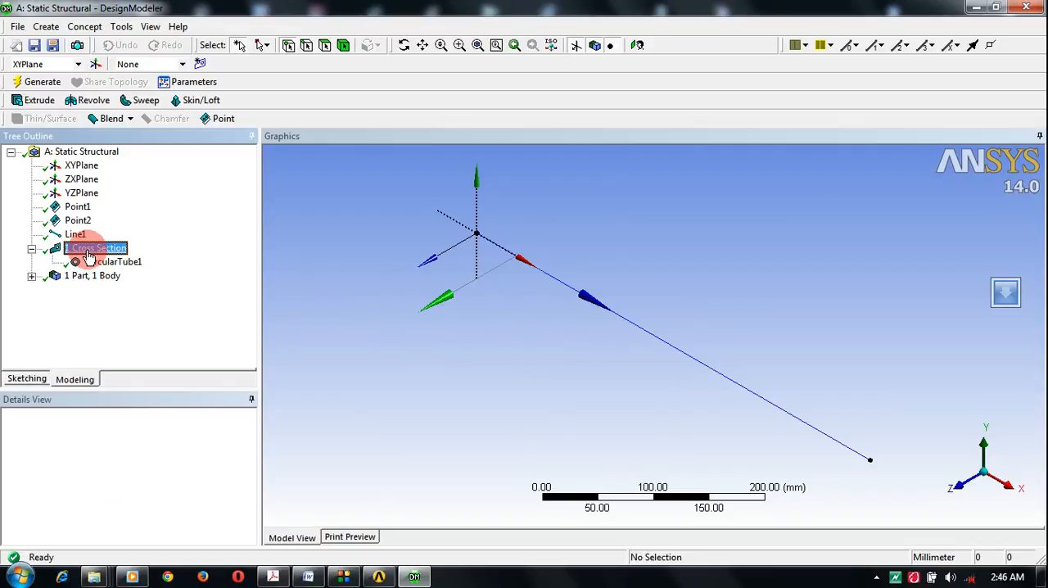
left_click(31, 279)
left_click(106, 290)
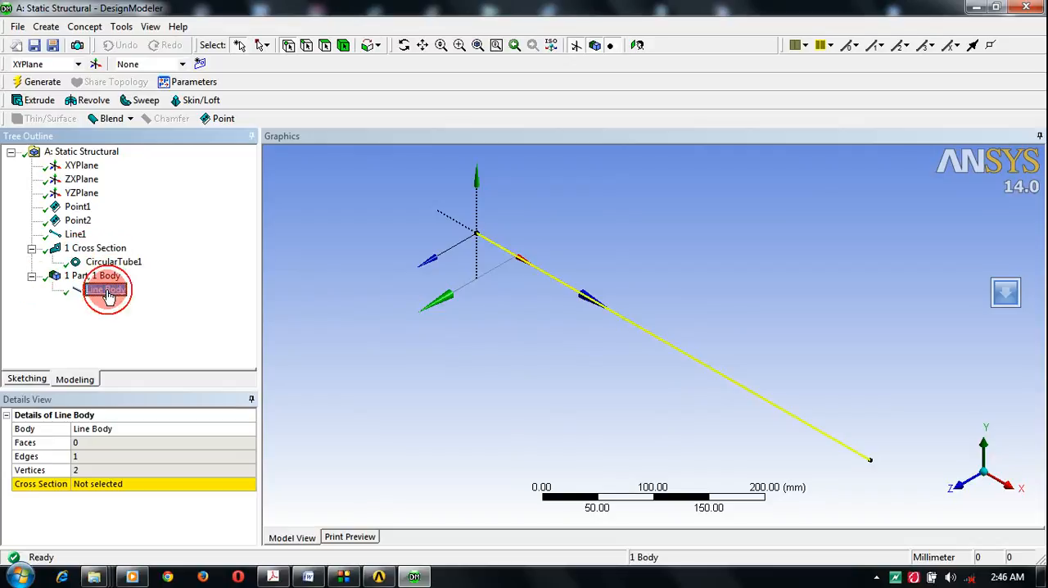
left_click(94, 487)
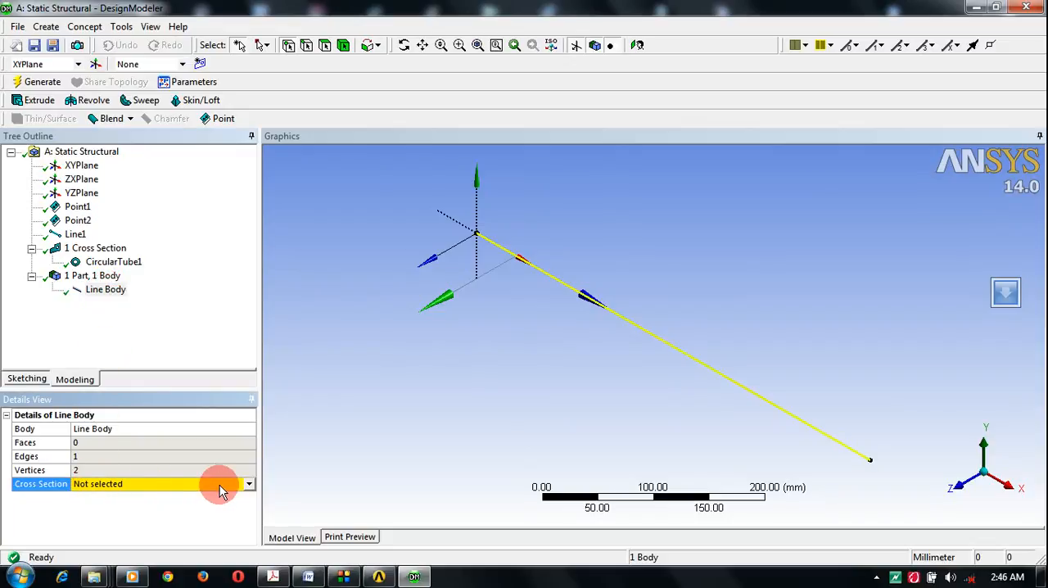
left_click(248, 484)
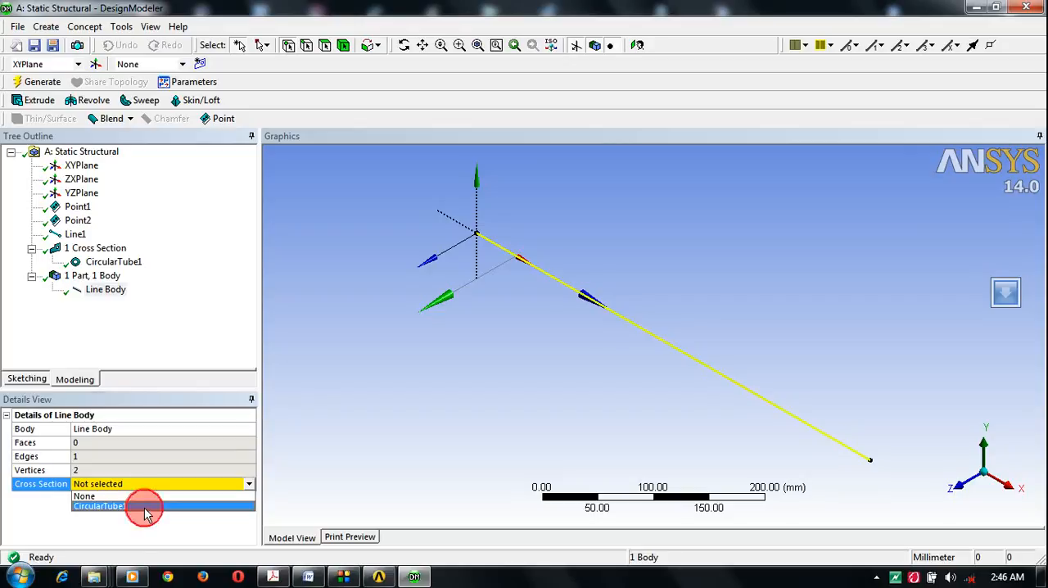
left_click(144, 508)
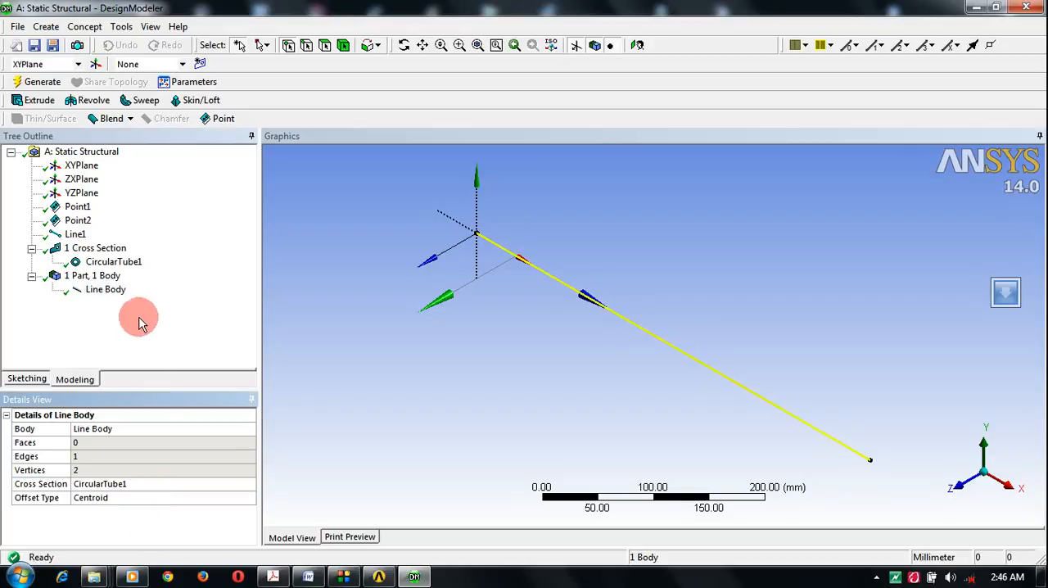
left_click(115, 262)
right_click(117, 266)
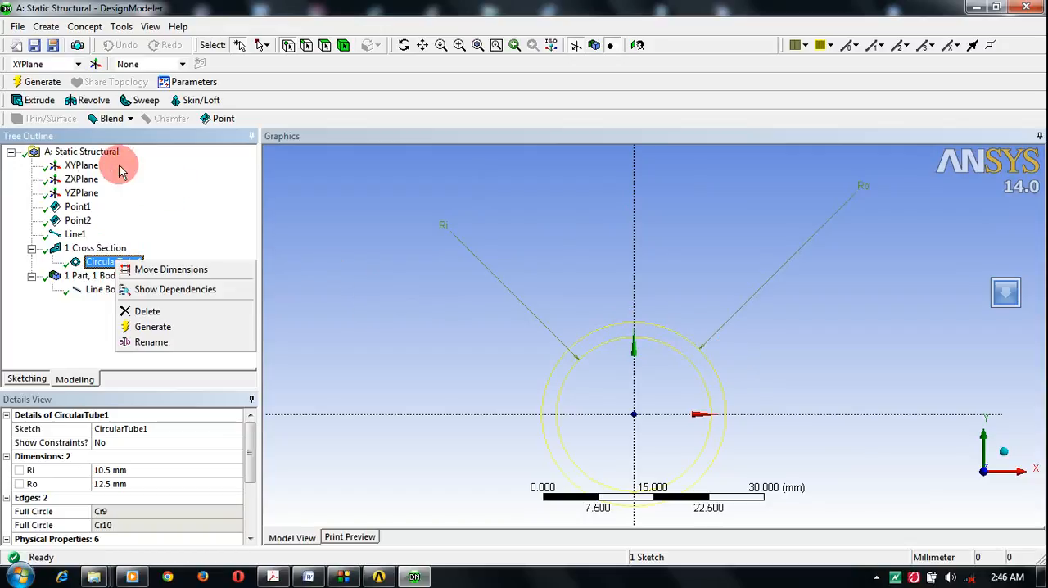
left_click(82, 248)
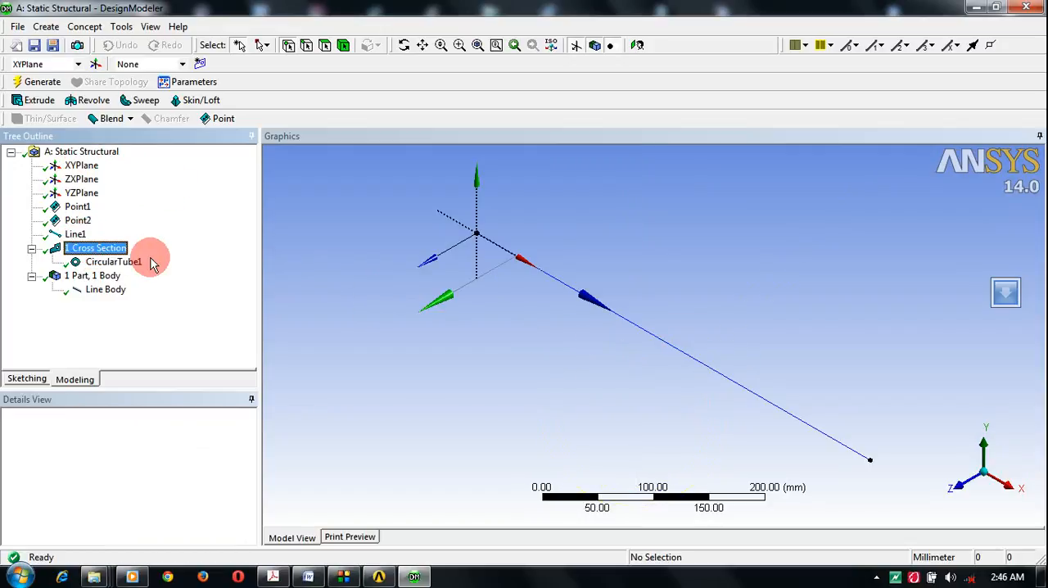
left_click(90, 277)
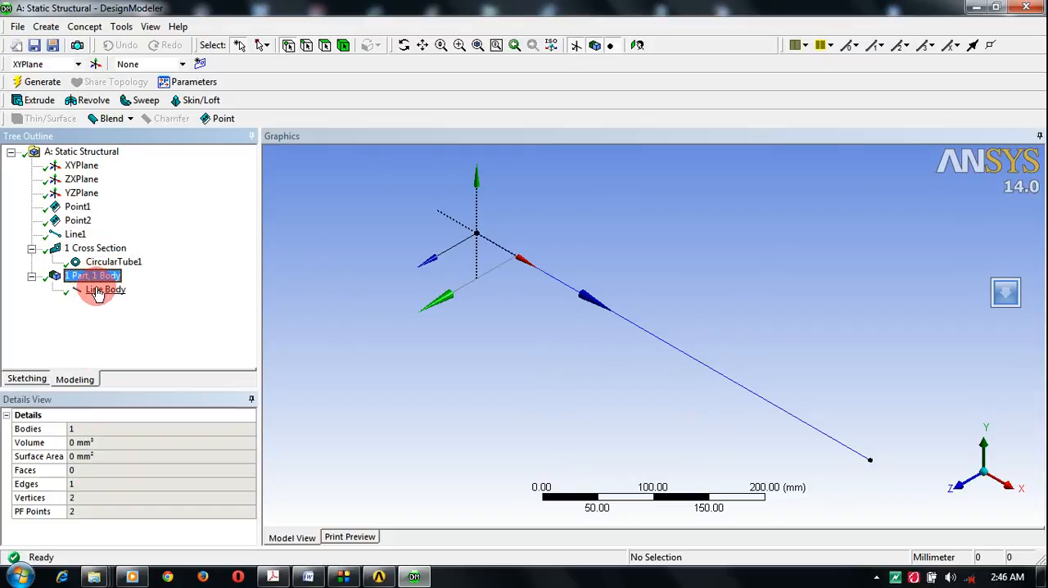
left_click(98, 290)
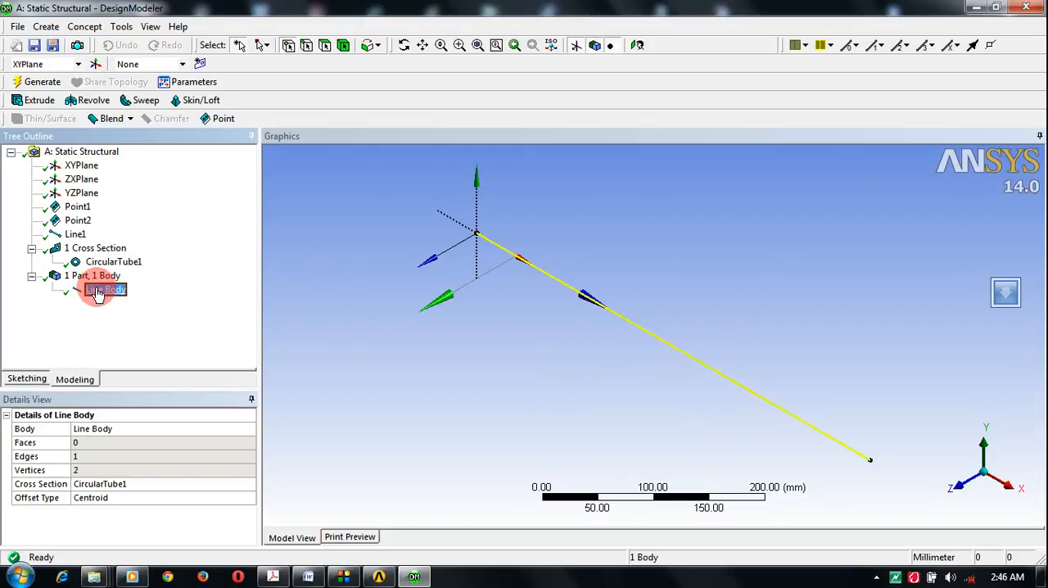
Step: Close DesignModeler and open the Static Structural system's Model in Mechanical
left_click(1028, 8)
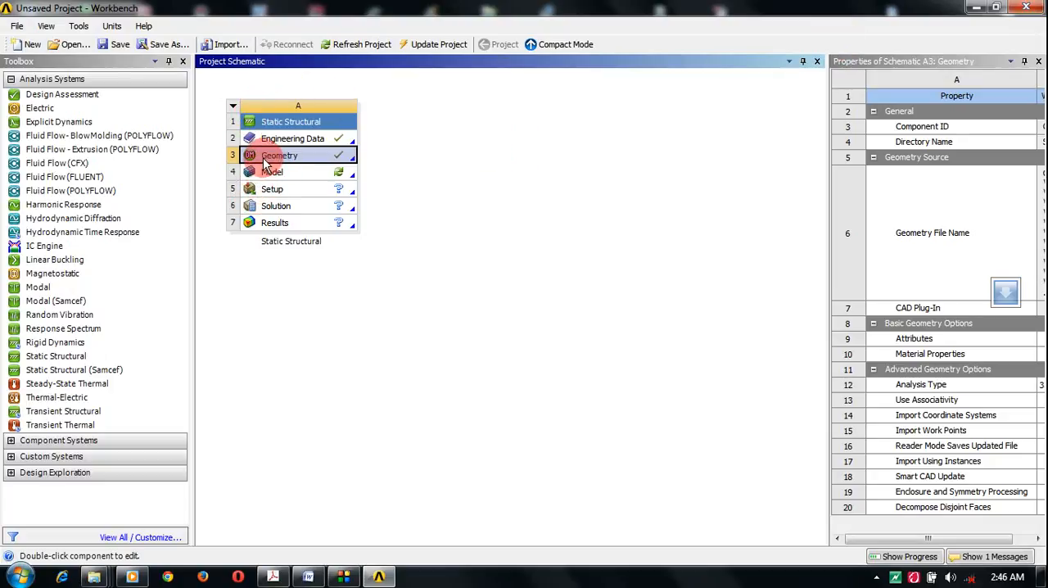
left_click(353, 161)
double_click(297, 175)
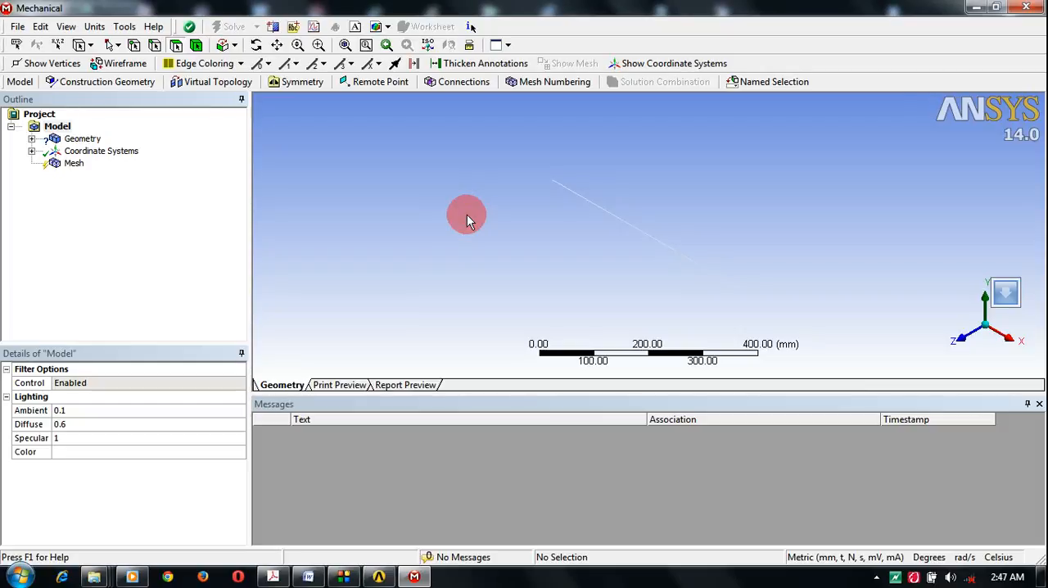
Step: Assign Aluminum Alloy as the material of the line body under the model's geometry
left_click(31, 139)
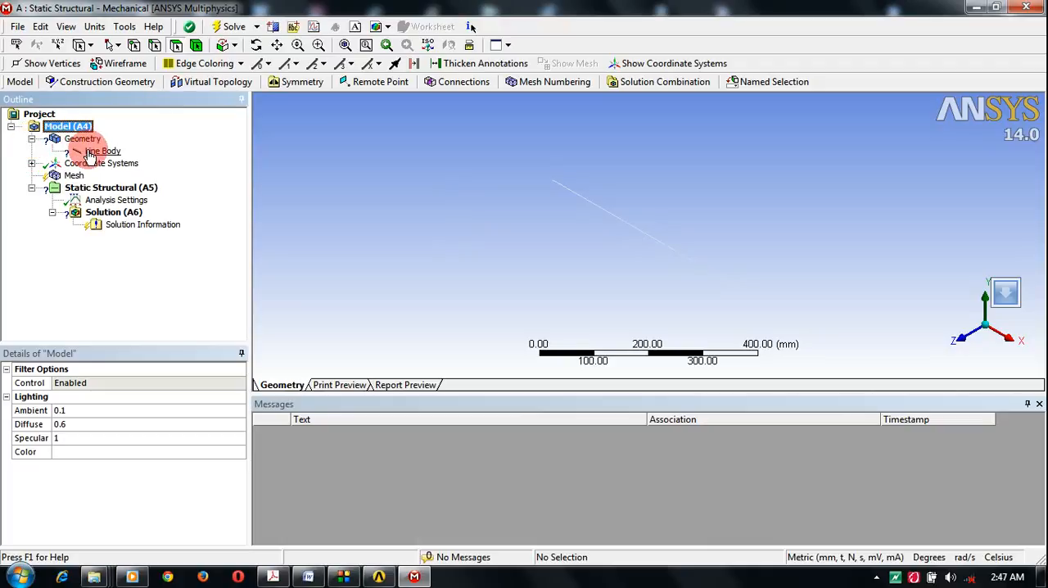
left_click(90, 152)
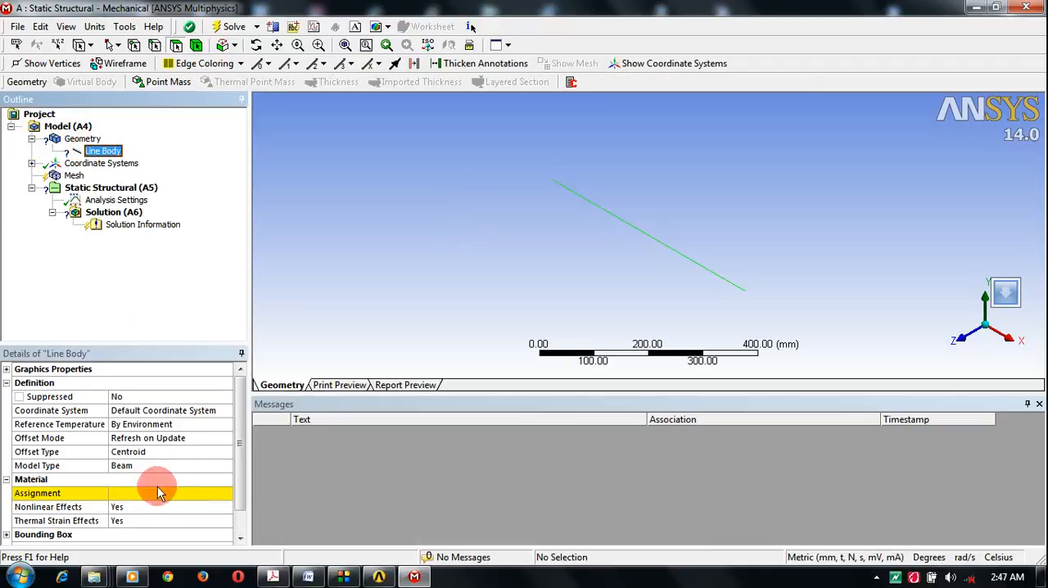
left_click(158, 494)
left_click(226, 493)
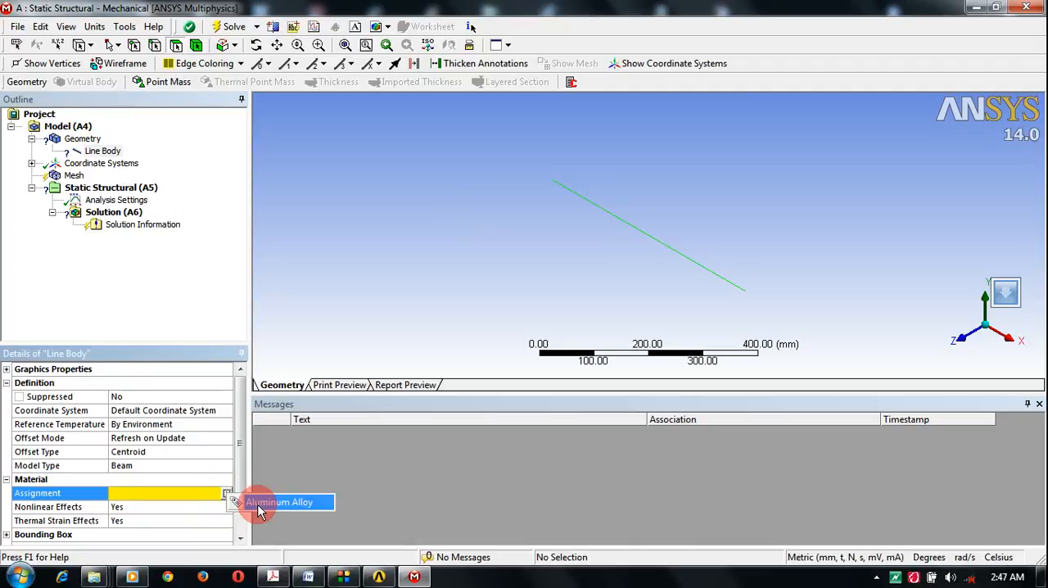
left_click(193, 494)
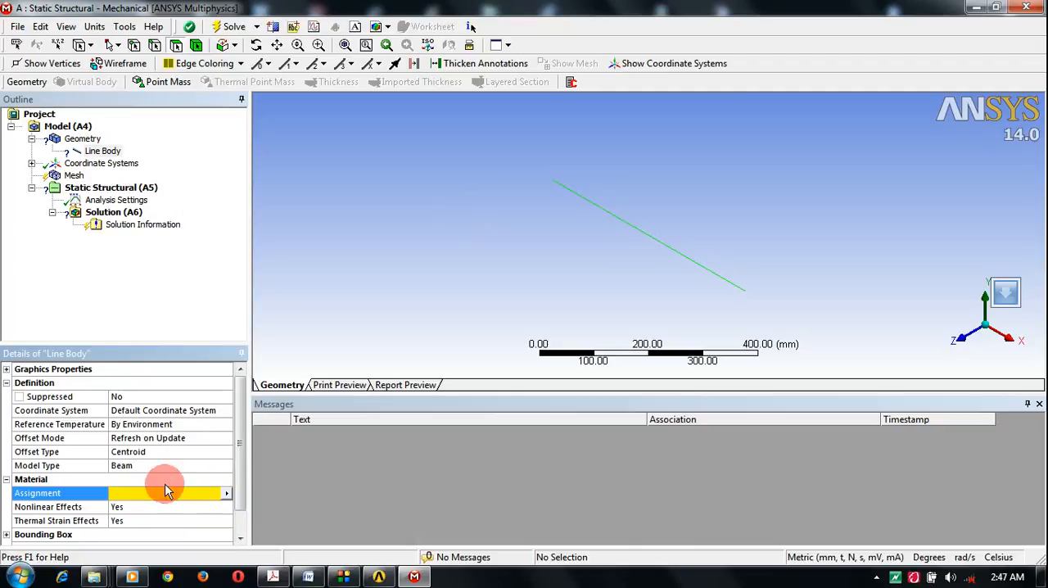
left_click(226, 494)
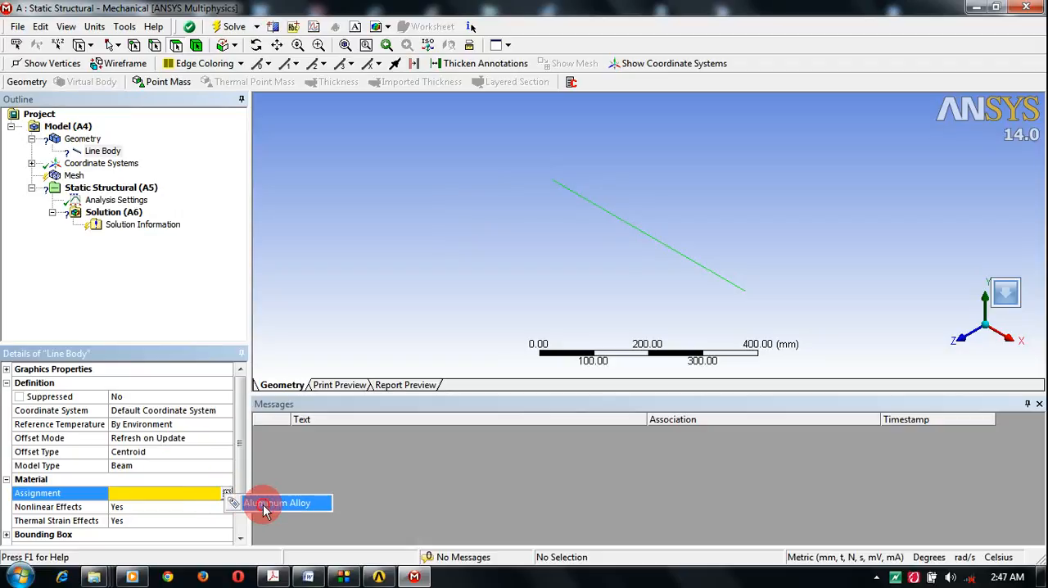
left_click(263, 505)
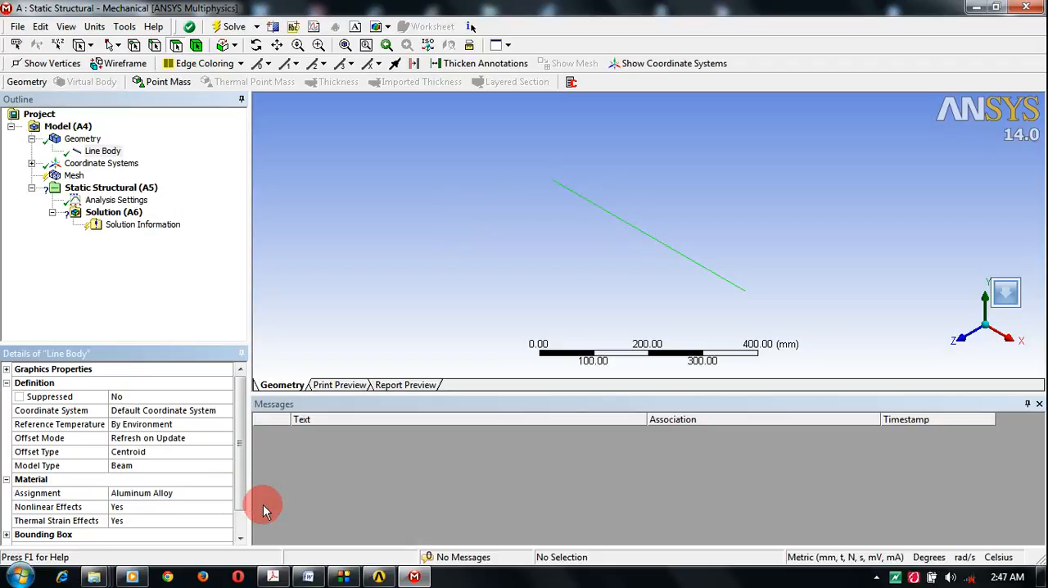
Step: Expand the mesh sizing settings and generate the mesh of the line body with the default sizing
left_click(74, 175)
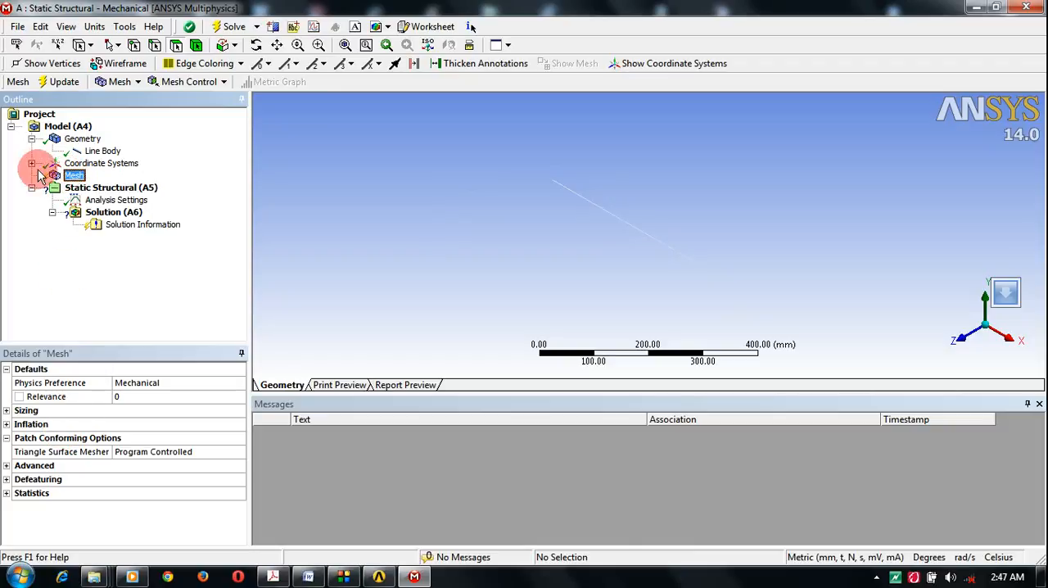
left_click(75, 176)
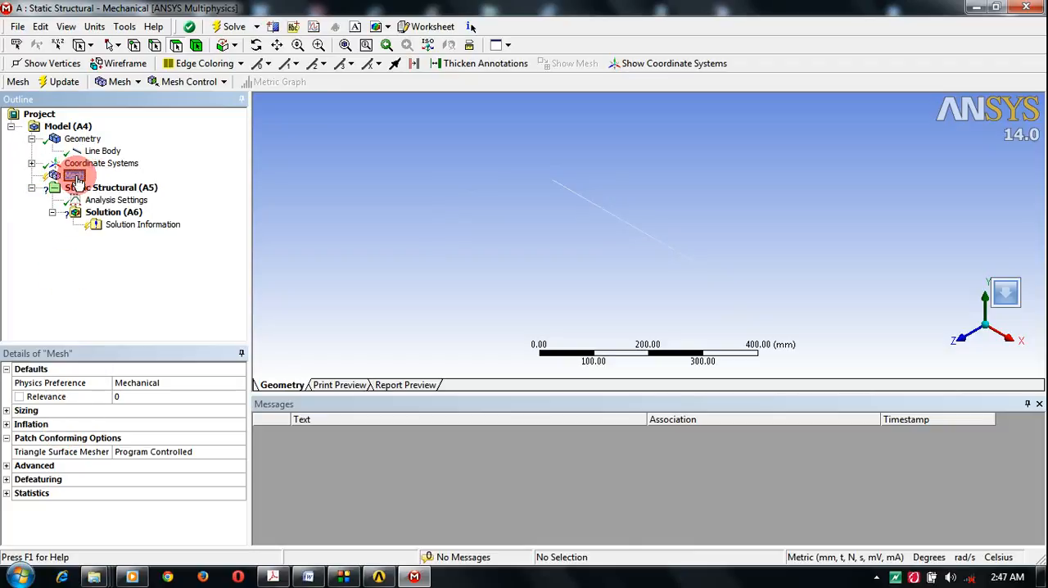
right_click(78, 181)
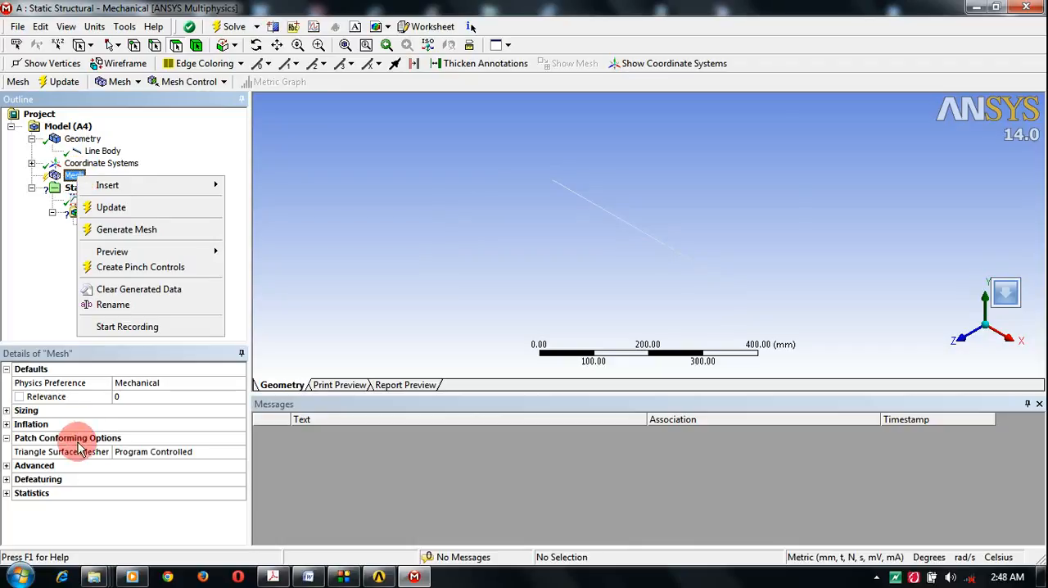
left_click(77, 395)
left_click(97, 410)
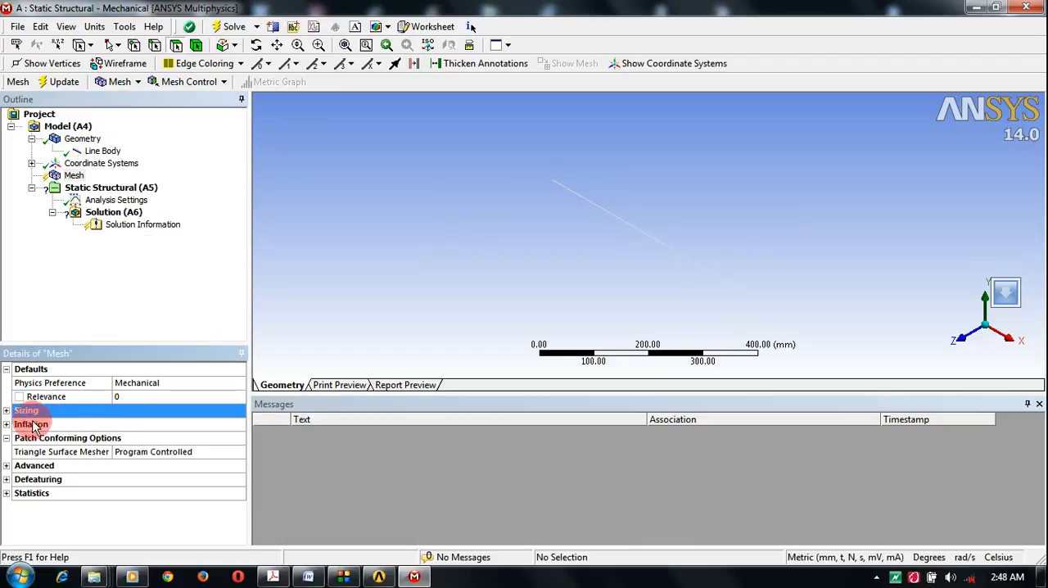
left_click(7, 410)
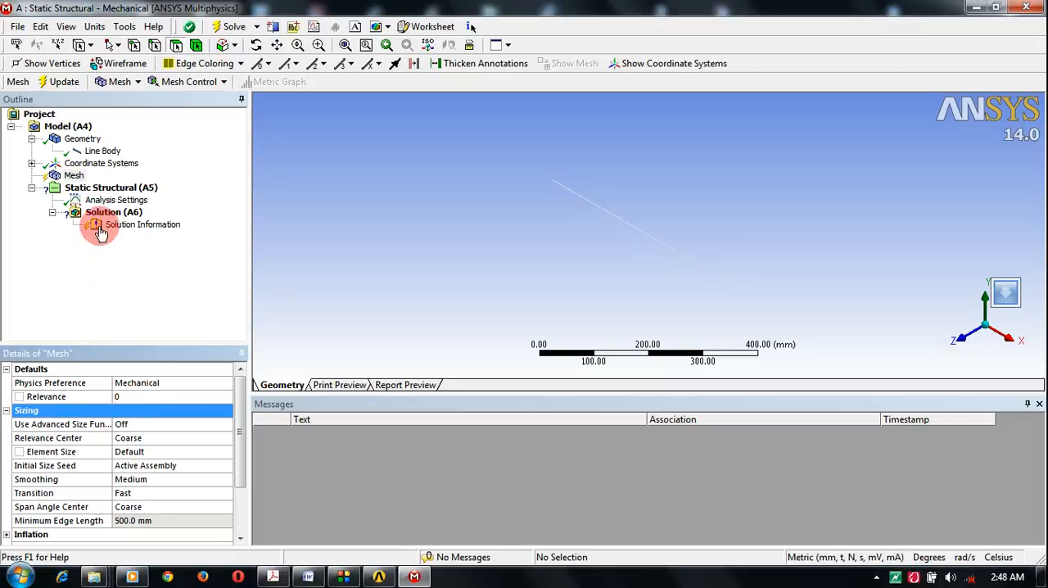
right_click(72, 178)
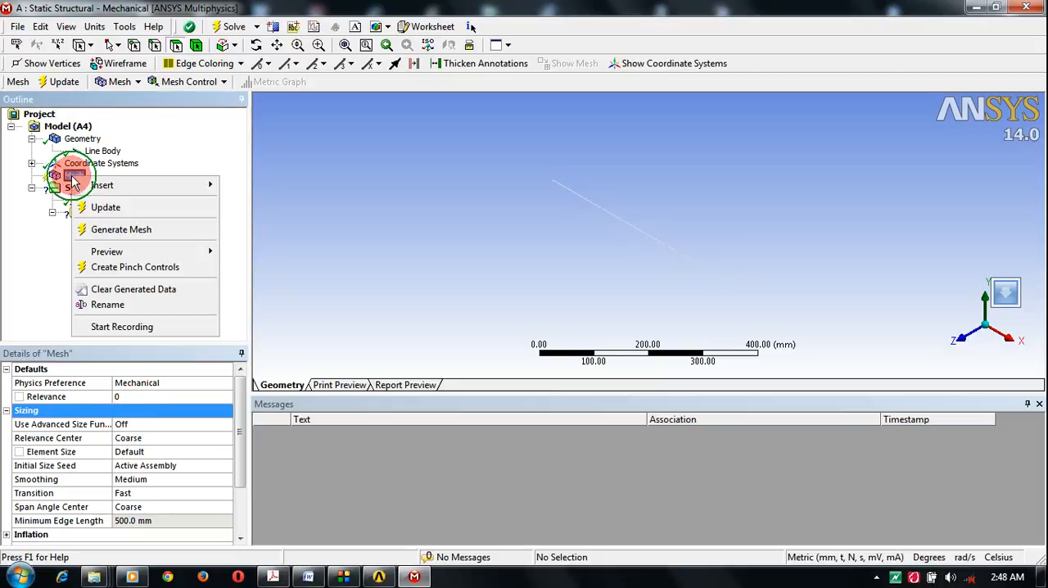
left_click(114, 231)
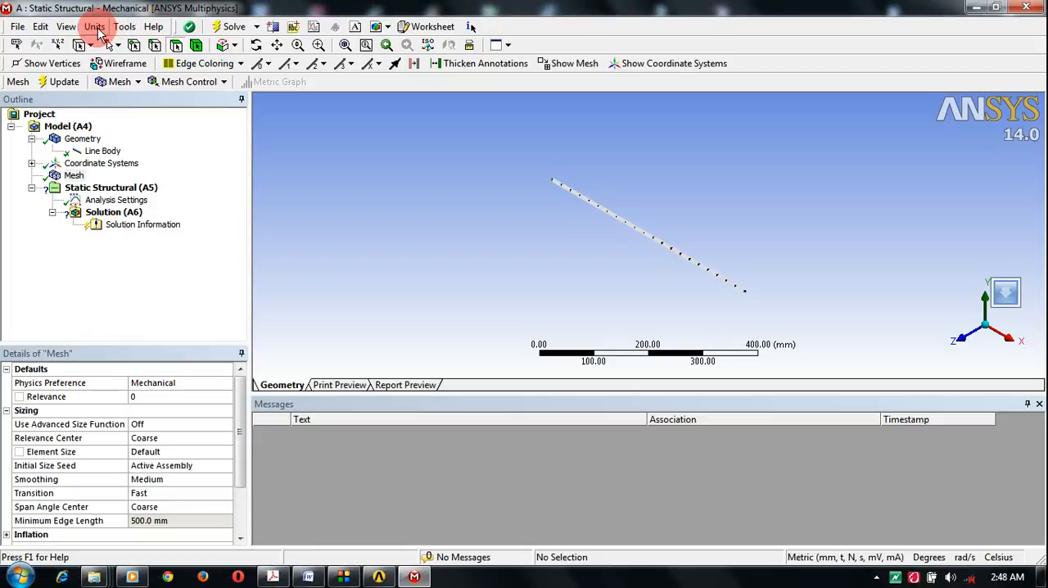
Step: Enable the display of Cross Section Solids (Geometry) and of Thick Shells and Beams for the meshed pipe
left_click(67, 27)
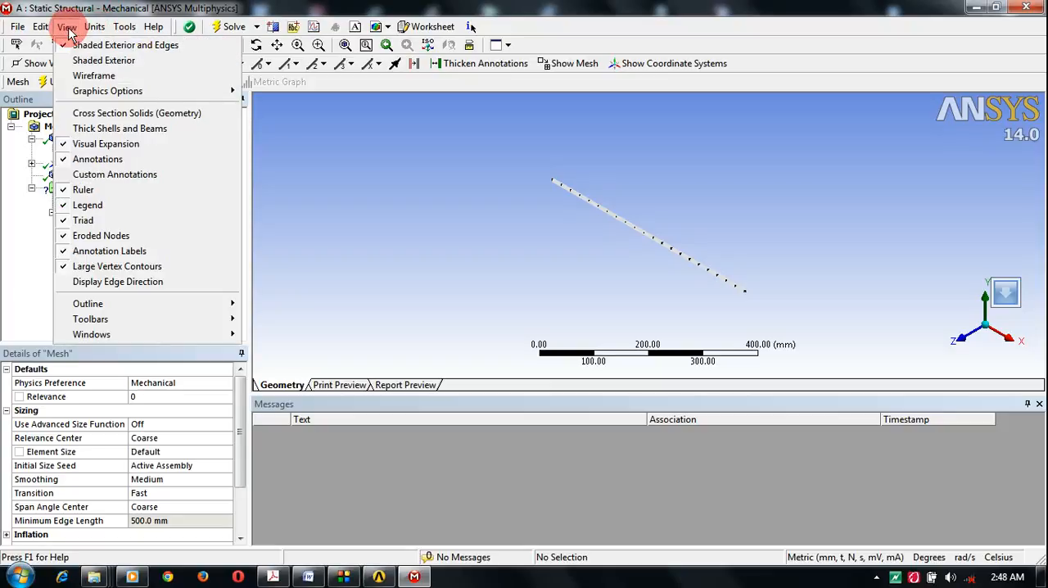
left_click(104, 116)
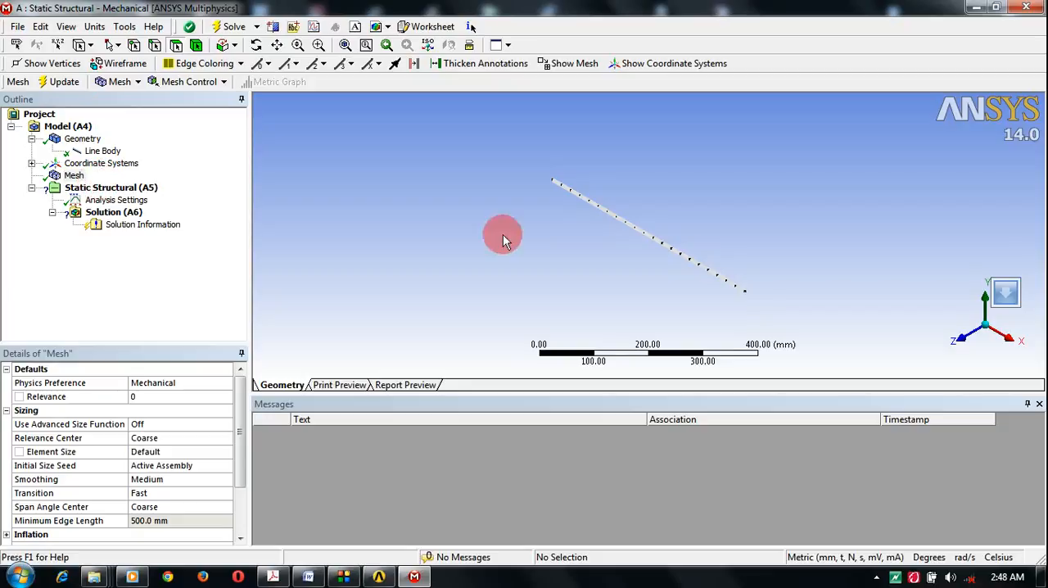
left_click(69, 27)
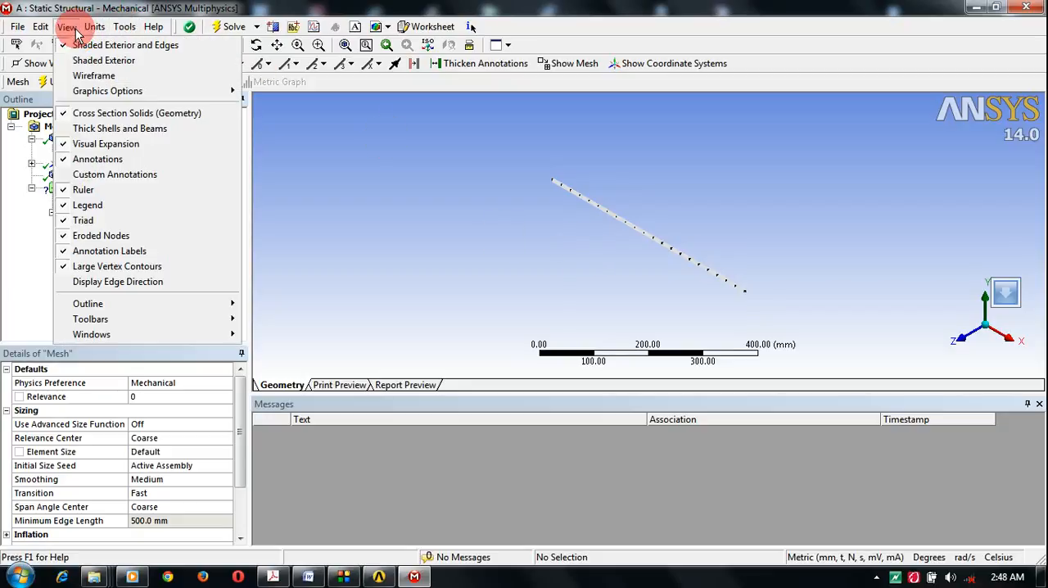
left_click(115, 134)
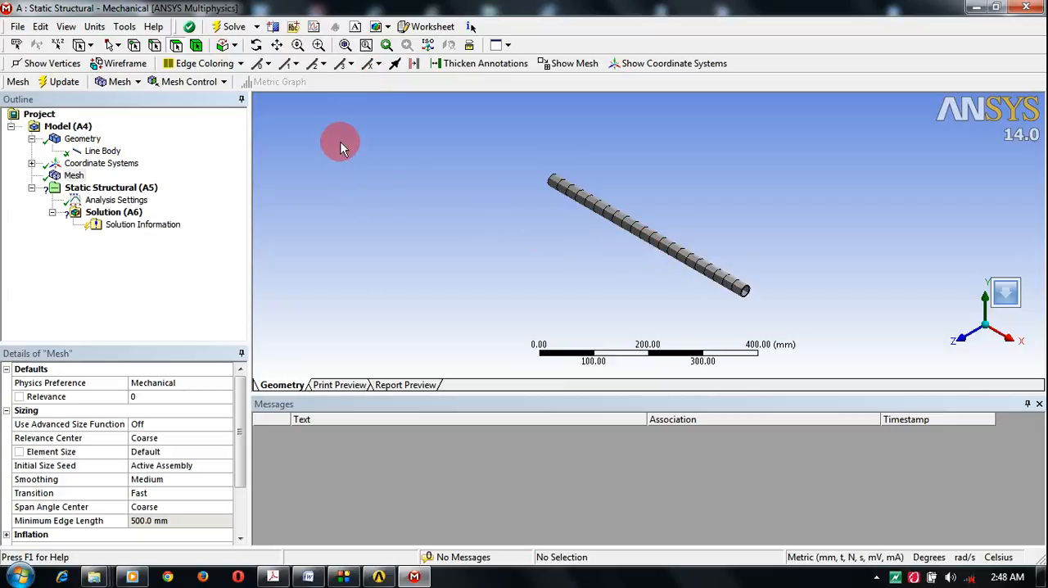
Step: Turn on Show Mesh so the pipe's mesh stays displayed outside the mesh branch
left_click(564, 65)
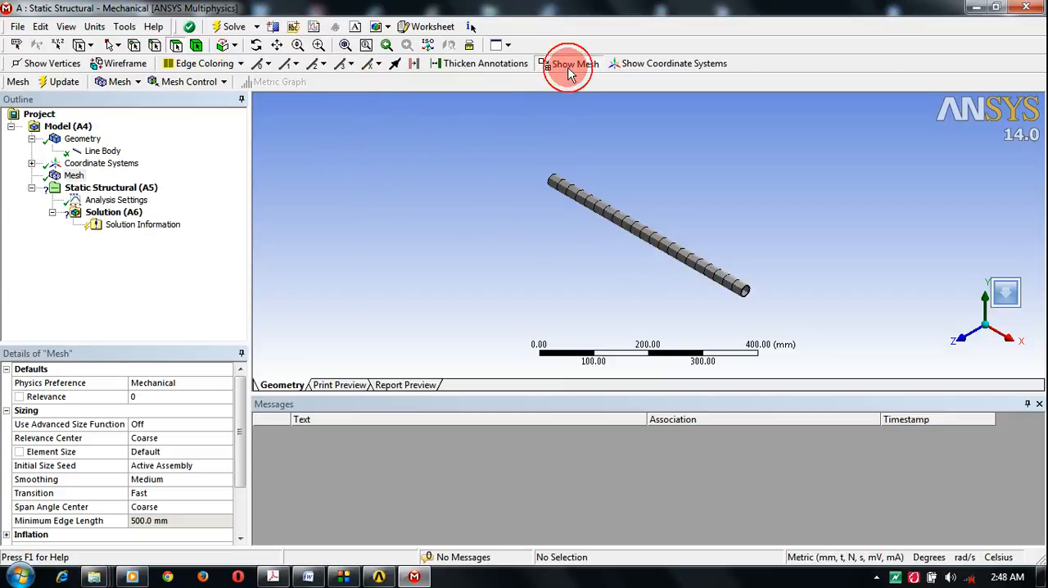
left_click(628, 199)
scroll(627, 199, "up", 1)
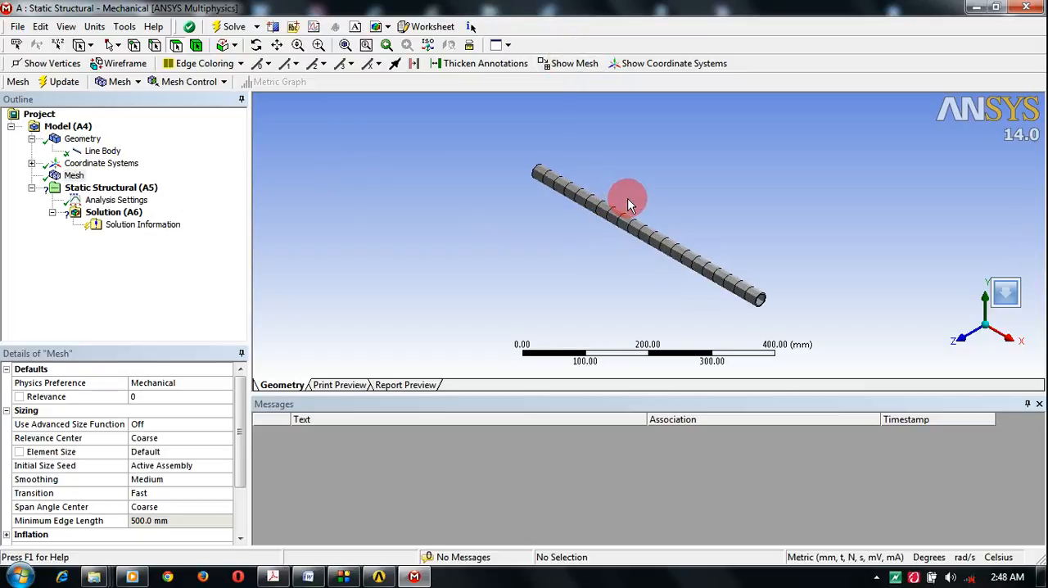
scroll(628, 204, "up", 1)
left_click(569, 64)
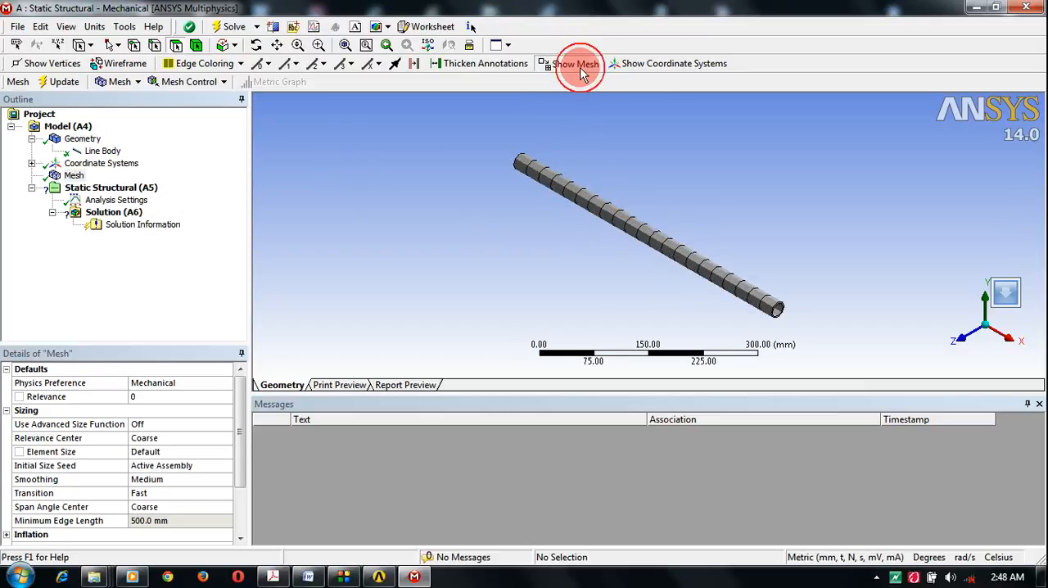
Step: Disable the Cross Section Solids (Geometry) display while working in the Static Structural branch
left_click(92, 190)
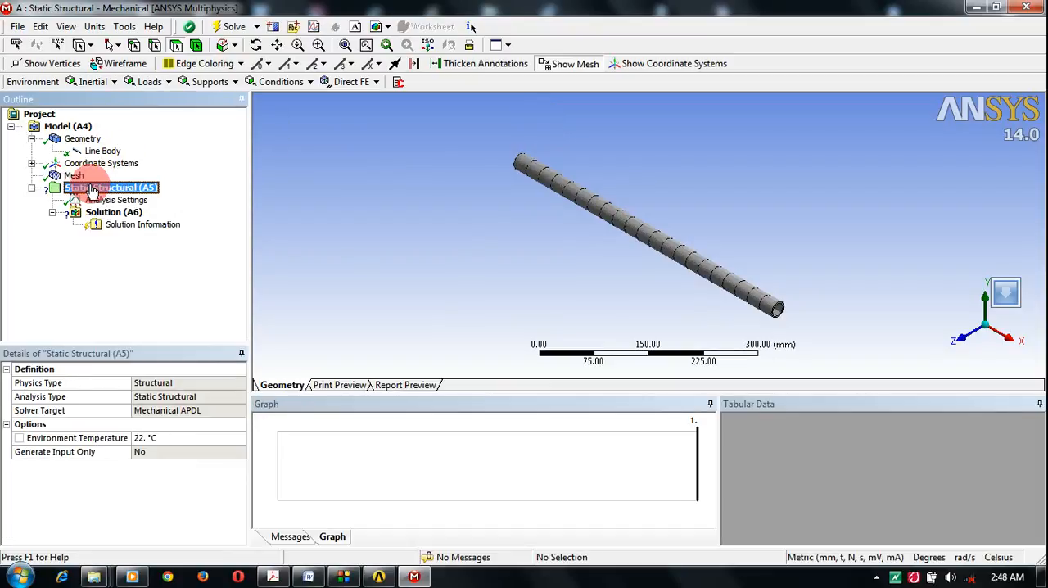
left_click(67, 27)
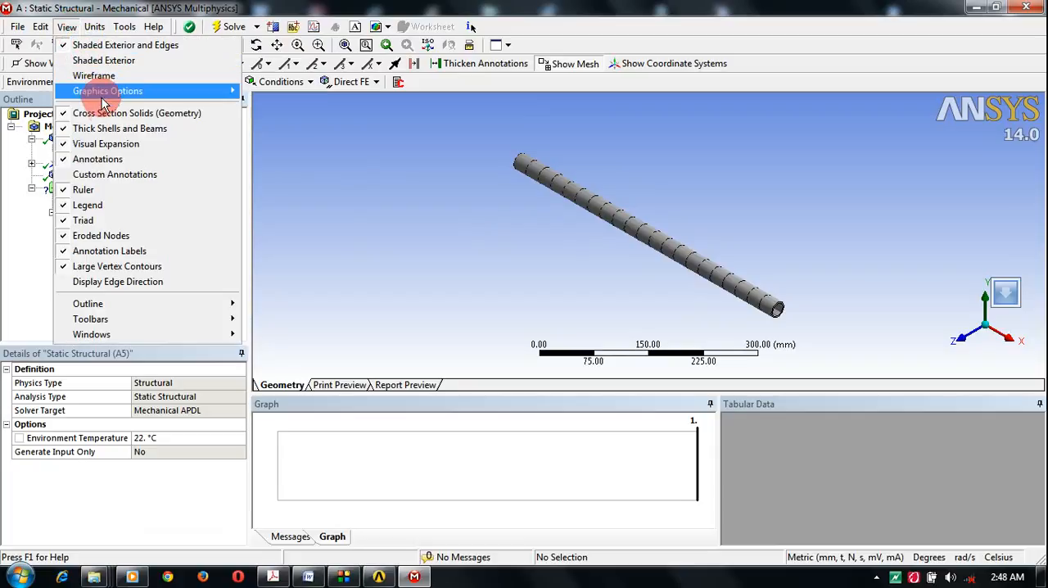
left_click(106, 111)
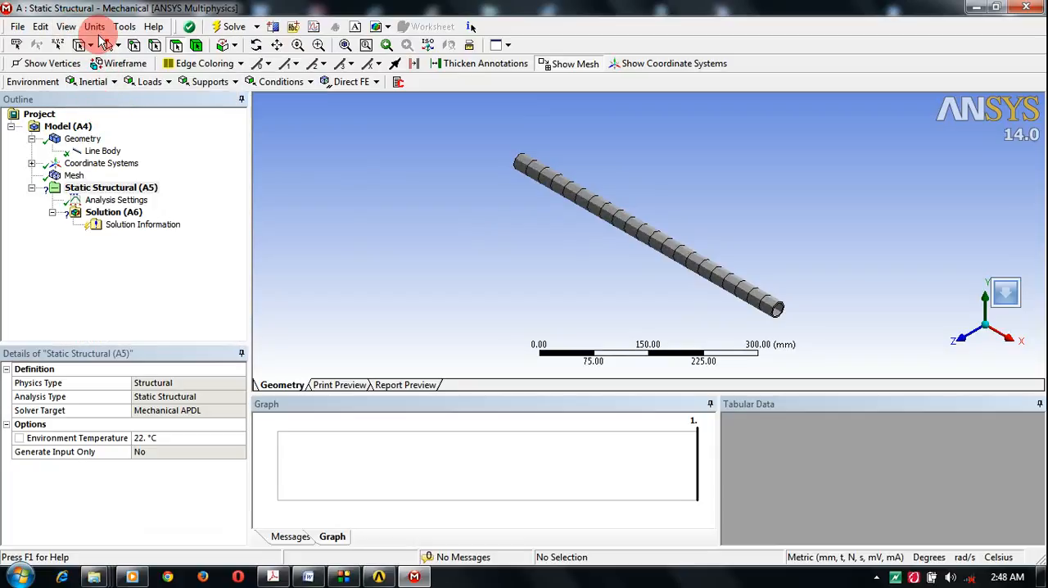
left_click(67, 27)
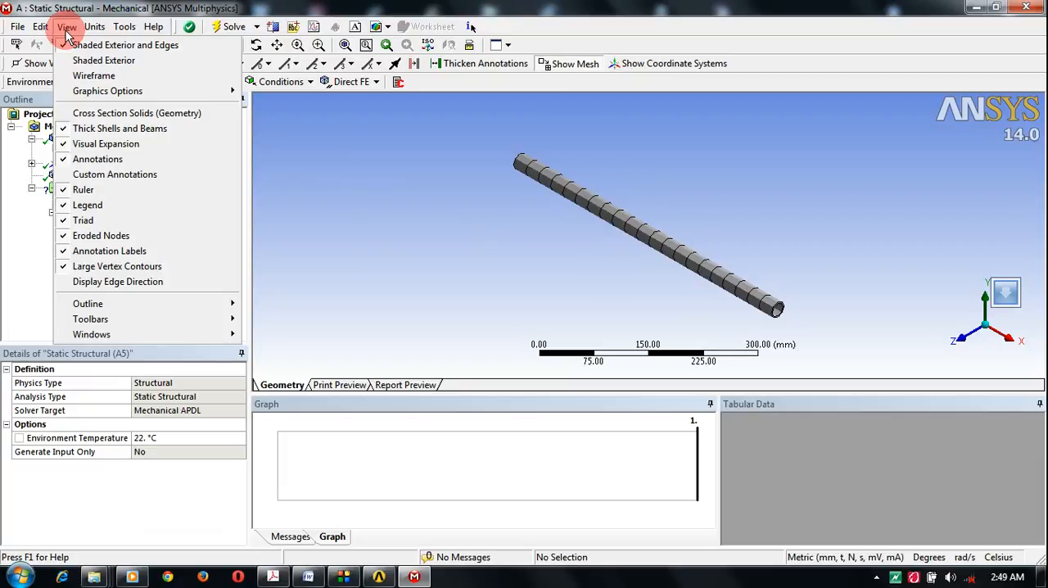
left_click(114, 118)
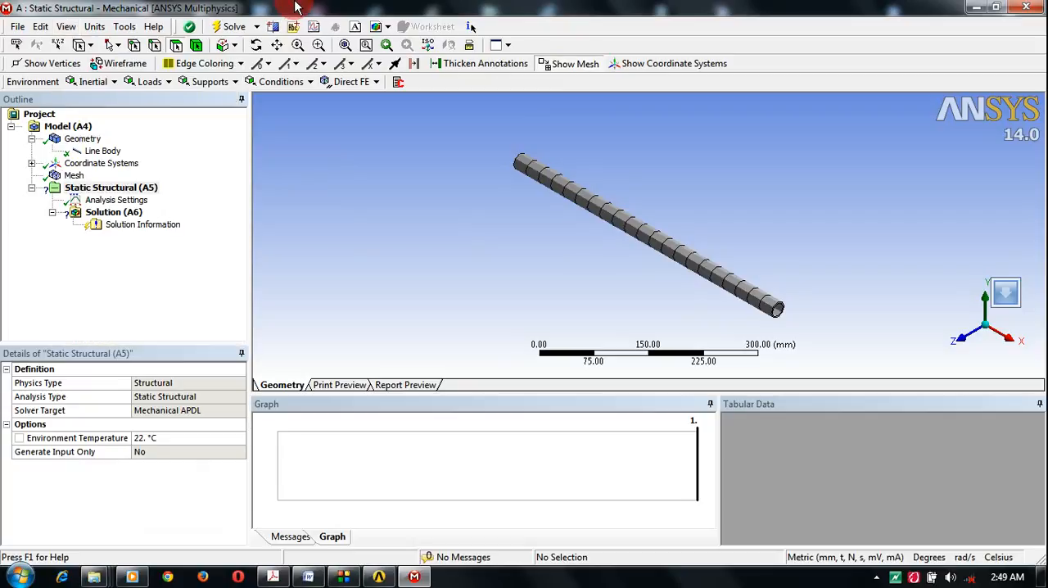
left_click(128, 189)
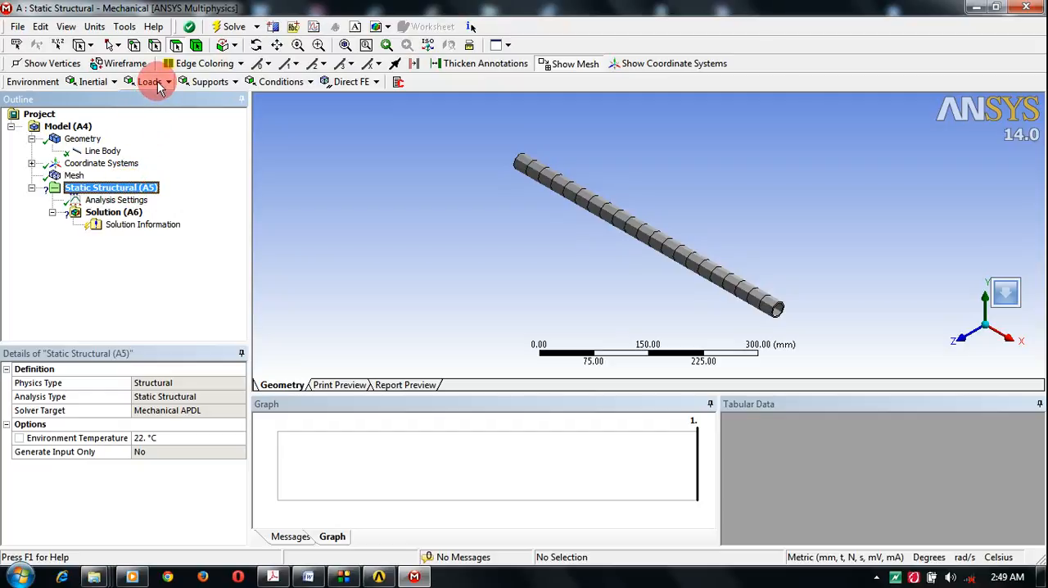
Step: Try the Wireframe display of the pipe and restore Shaded Exterior and Edges
left_click(67, 27)
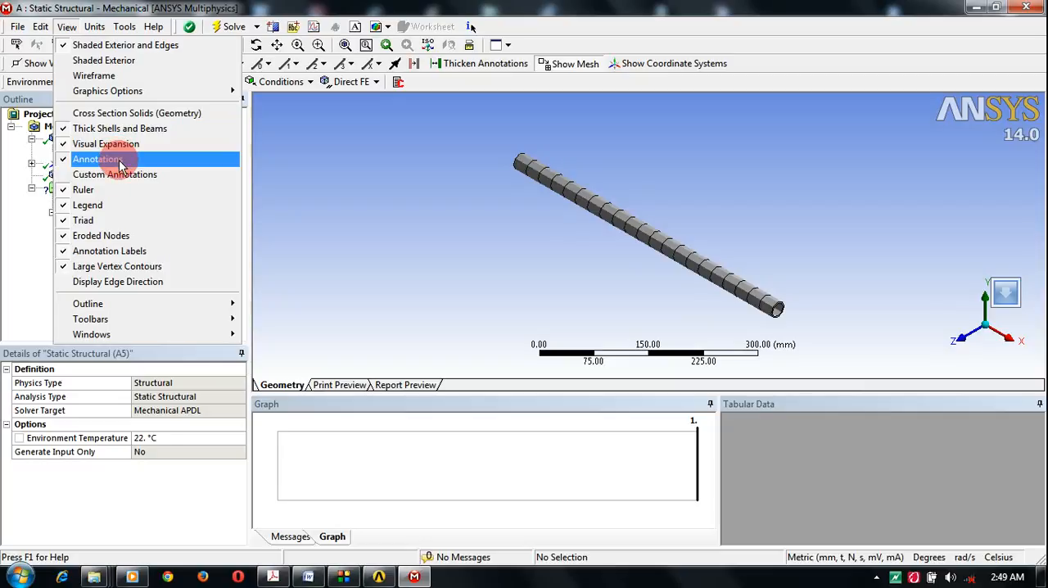
left_click(105, 45)
left_click(74, 27)
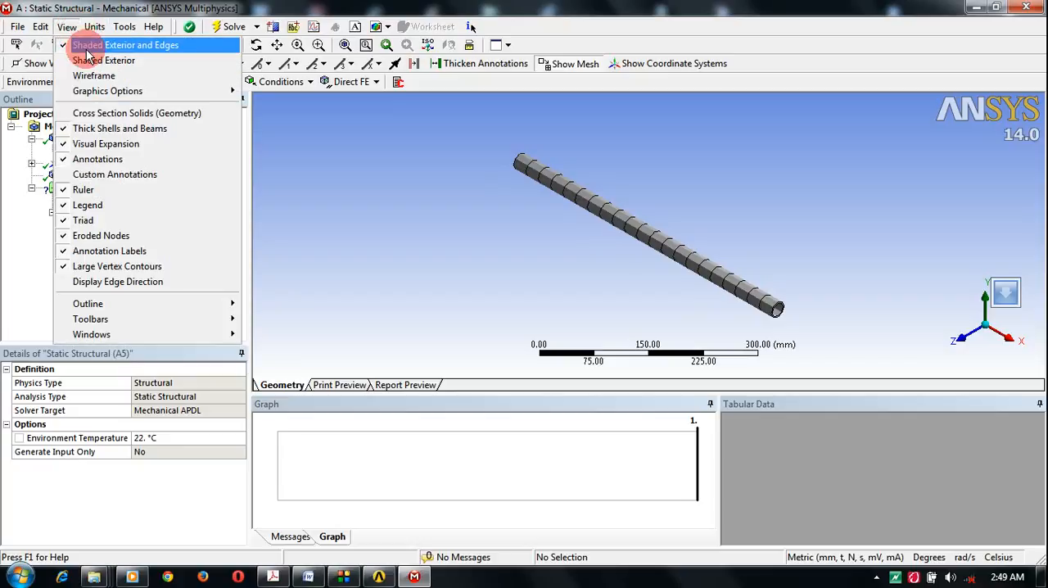
left_click(93, 72)
left_click(70, 26)
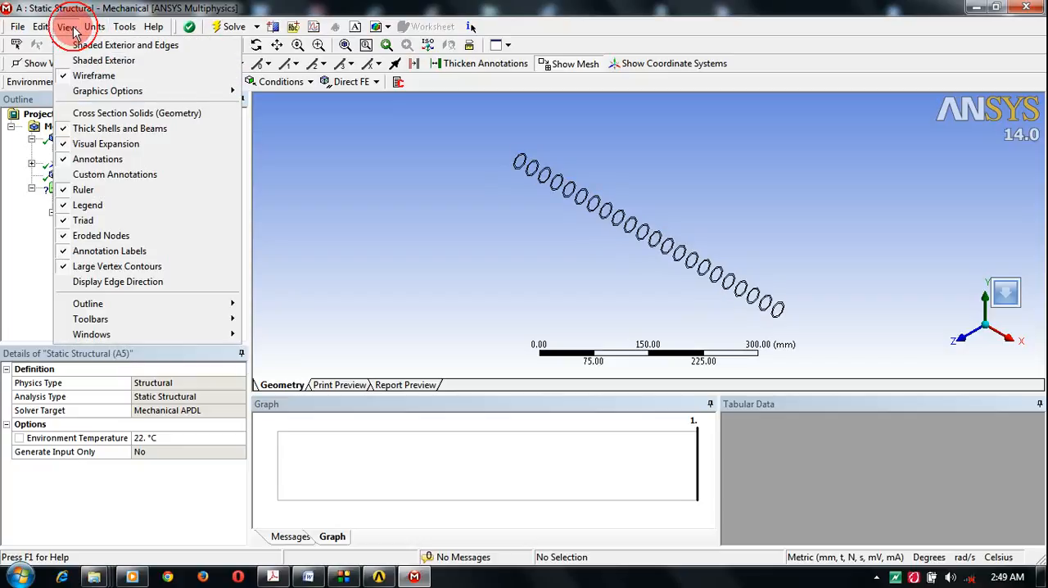
left_click(82, 44)
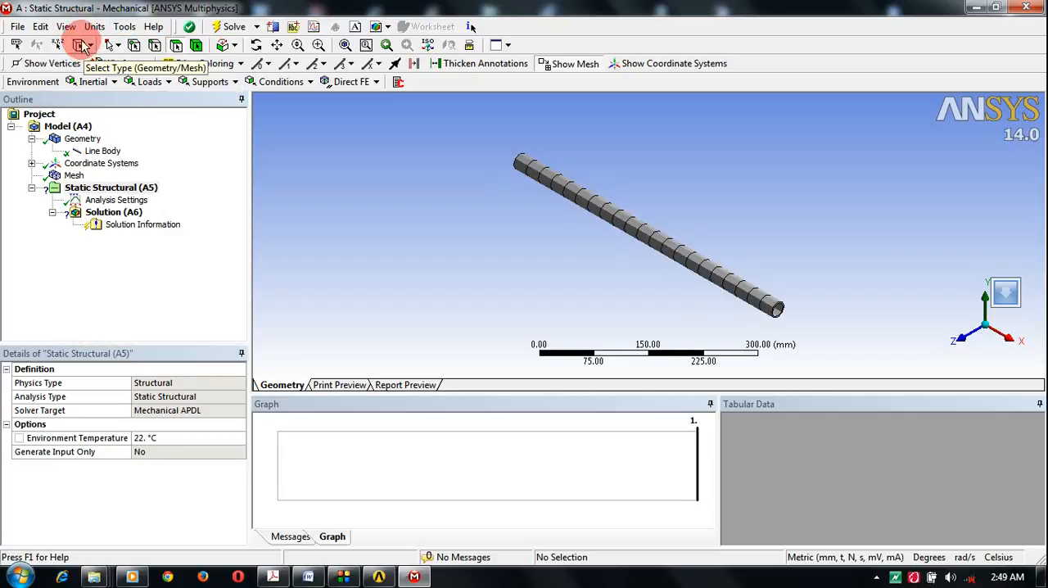
Step: Disable the Thick Shells and Beams display so the beam is drawn as a line with nodes
left_click(69, 27)
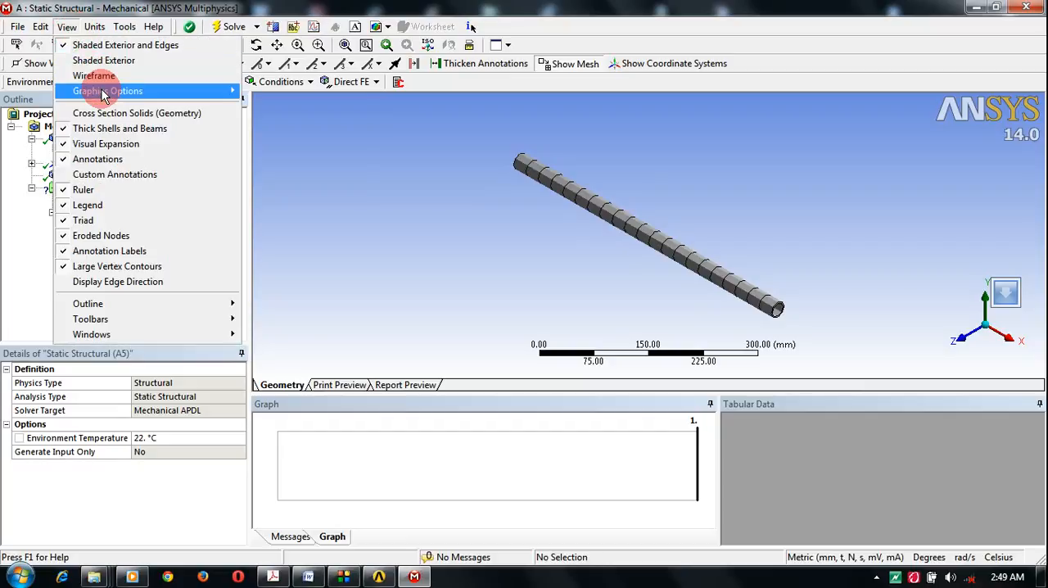
mouse_move(104, 93)
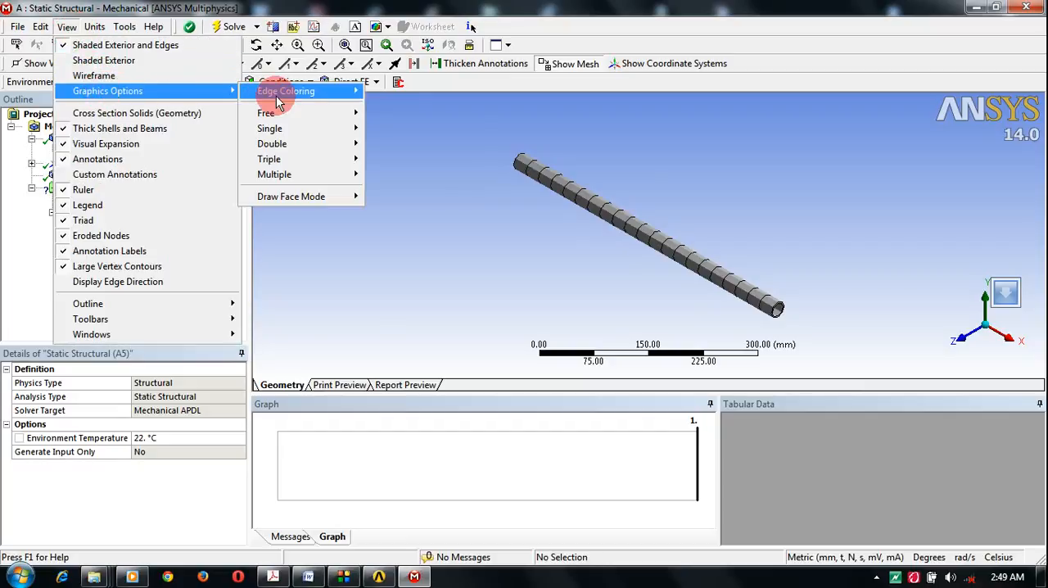
left_click(168, 128)
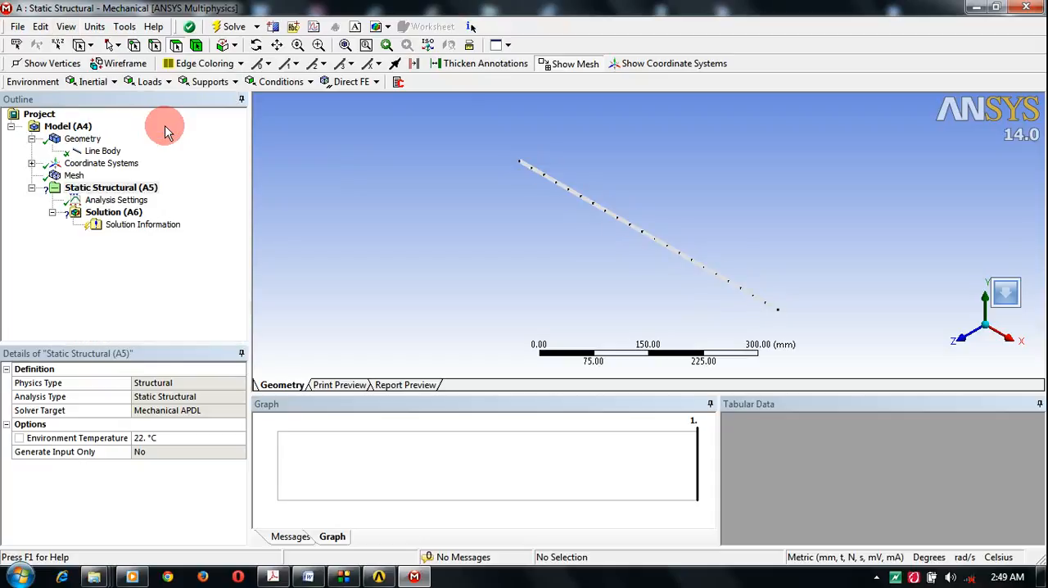
Step: Add a Fixed Support to the static analysis, scoped to the line body's end vertex at the origin
left_click(104, 188)
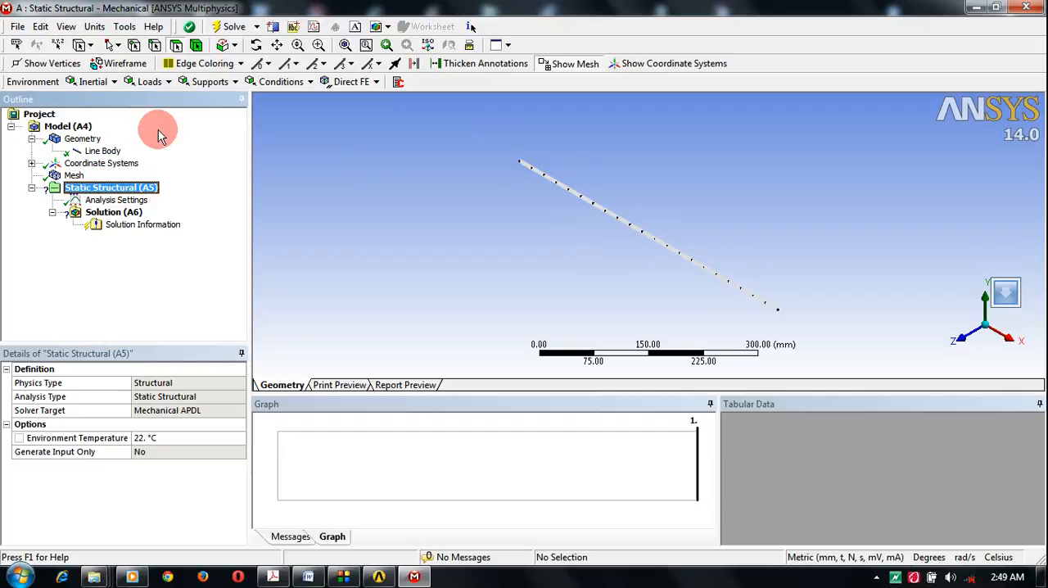
left_click(218, 82)
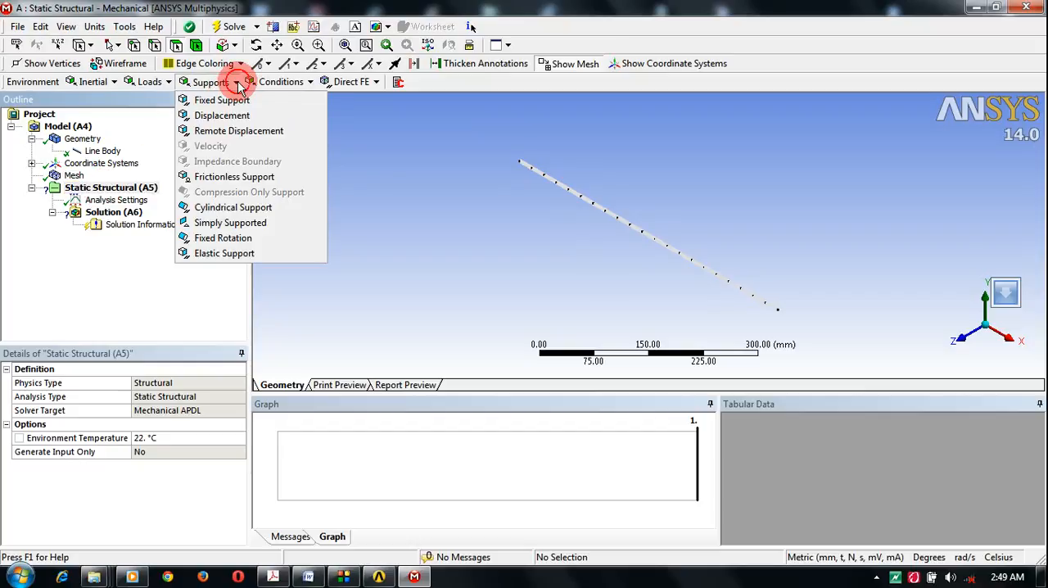
left_click(226, 102)
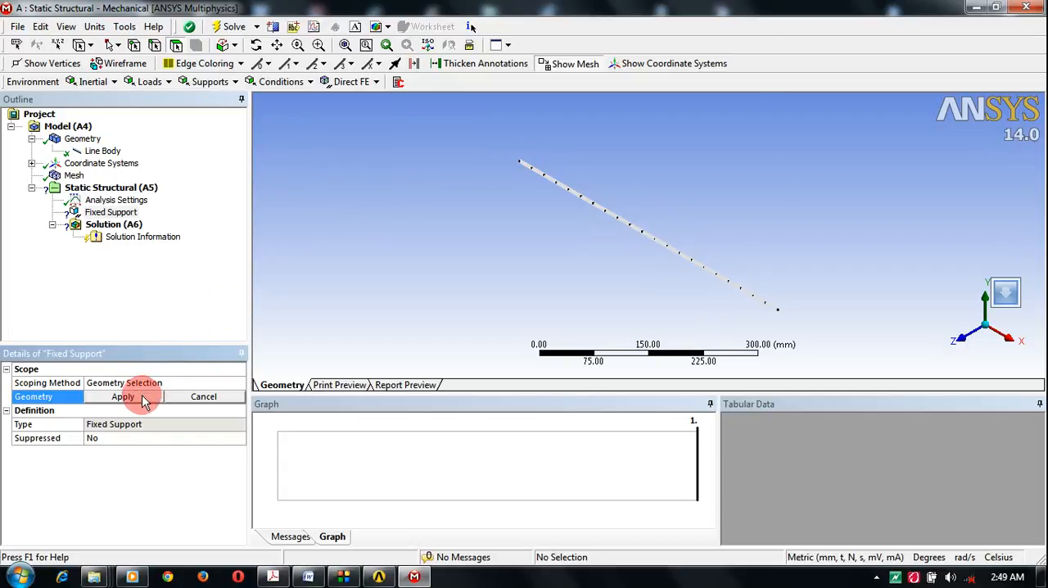
left_click(133, 46)
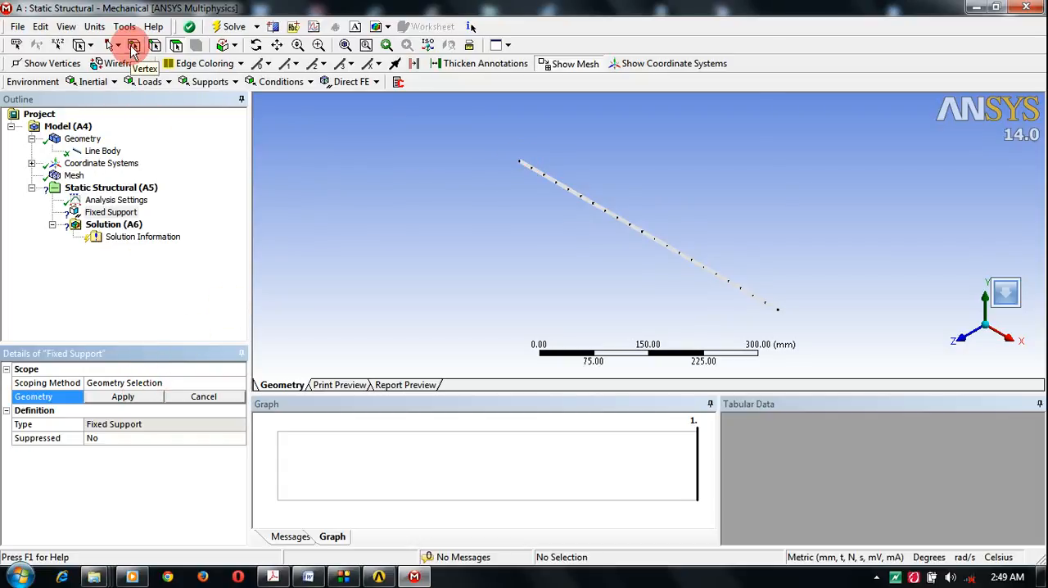
left_click(520, 164)
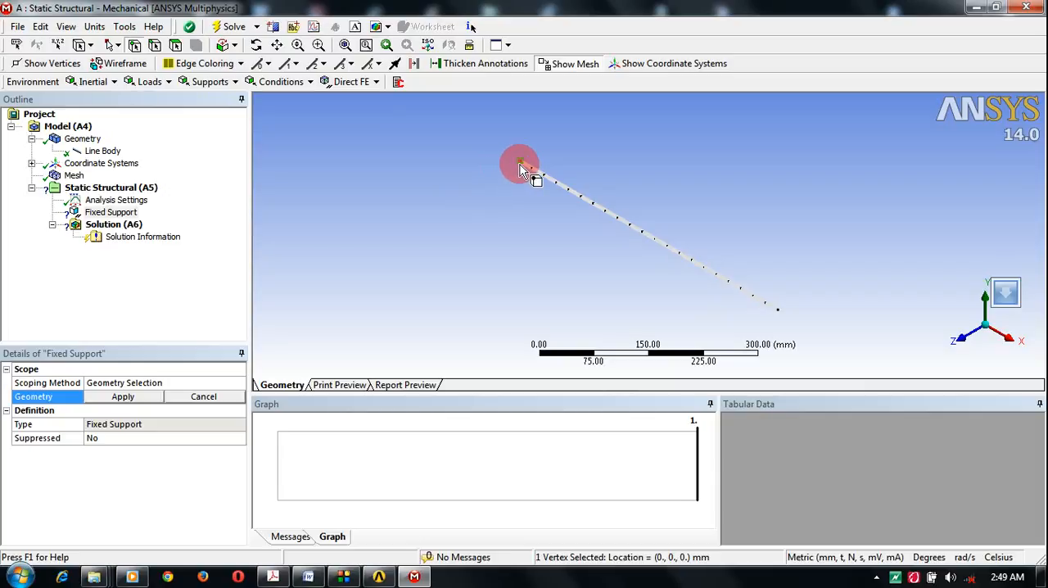
left_click(125, 398)
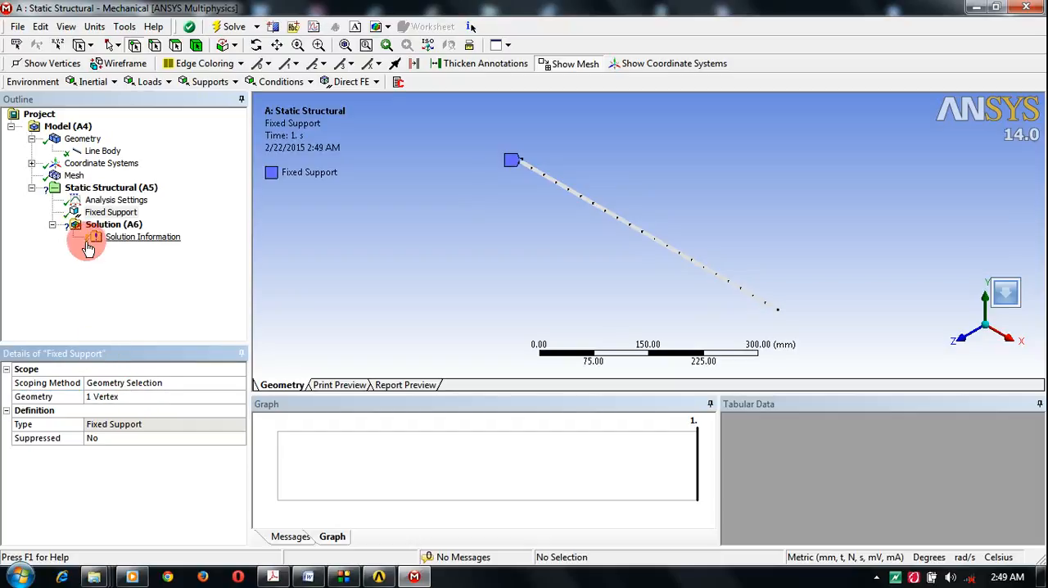
Step: Add a Force load to the static analysis and select the beam's free end vertex at X = 500 mm
left_click(169, 84)
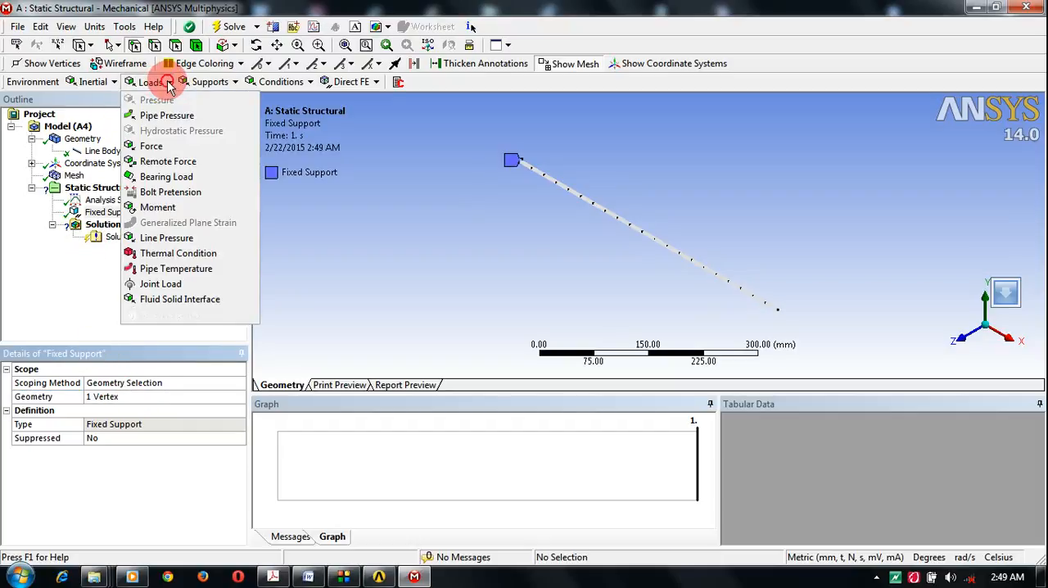
left_click(152, 147)
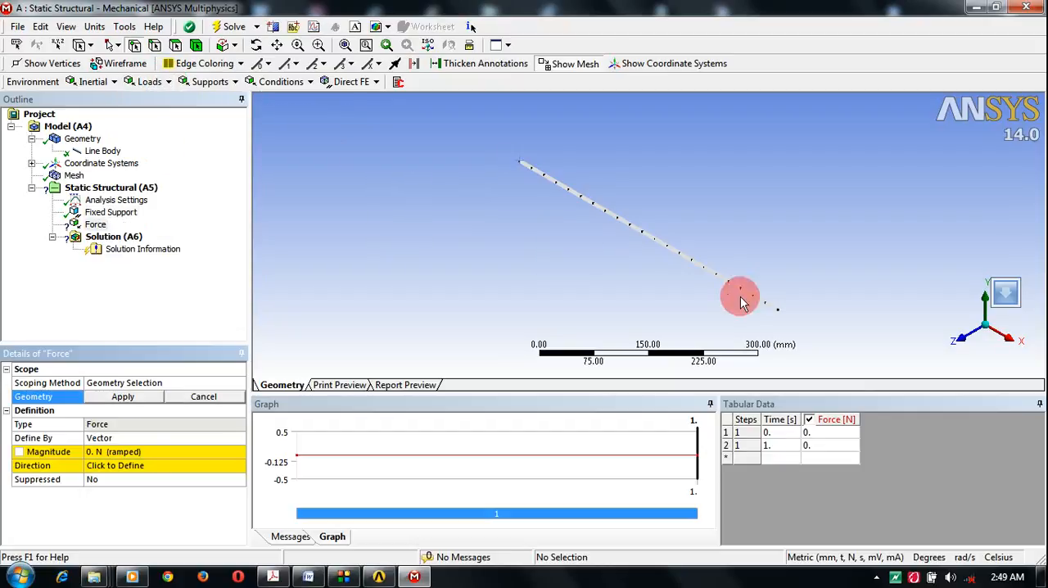
left_click(136, 47)
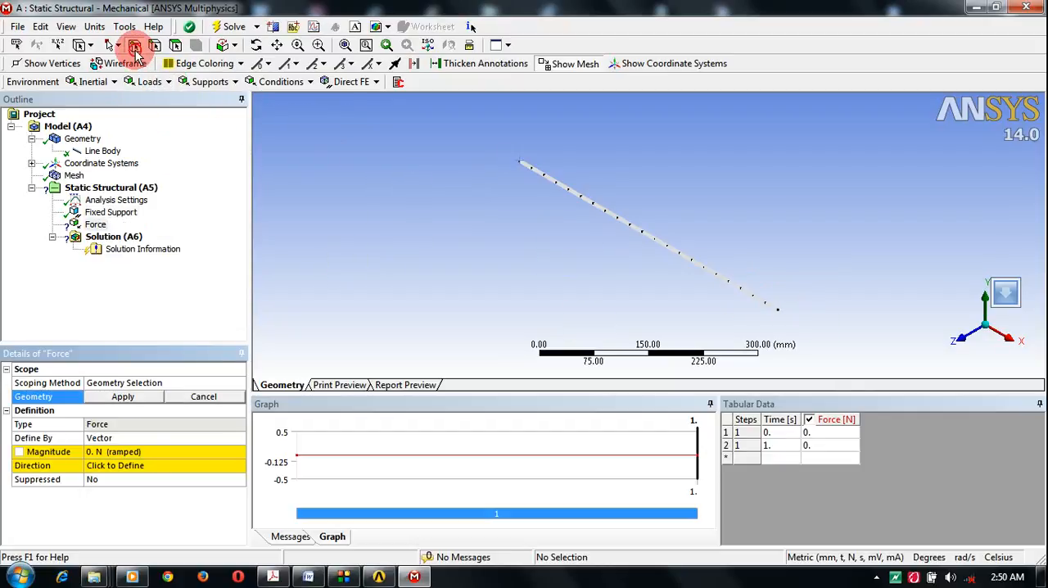
left_click(778, 315)
Step: Define the force by components with a Y component of -100 N and scope it to the selected end vertex
left_click(100, 440)
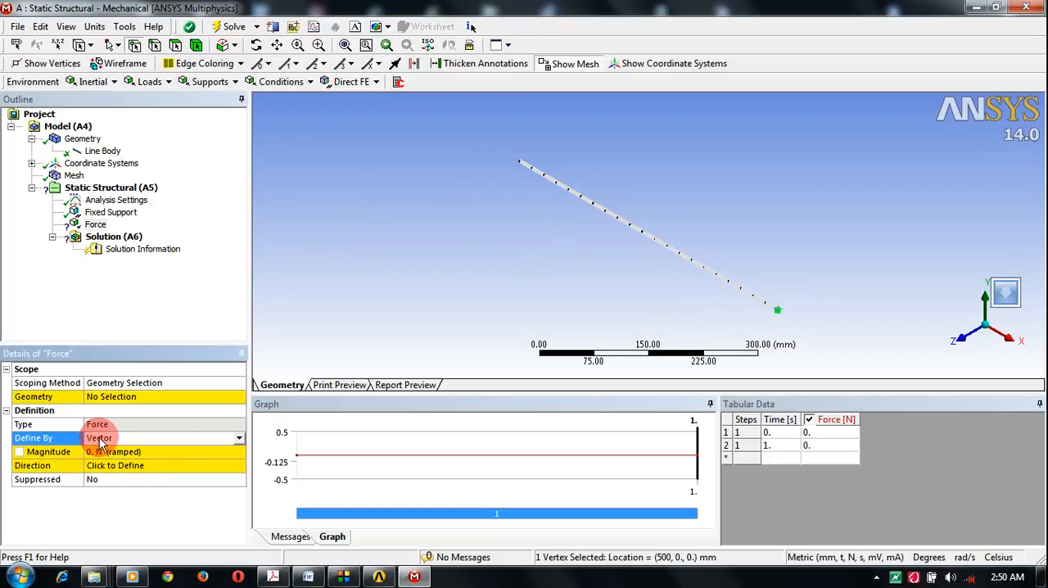
left_click(240, 439)
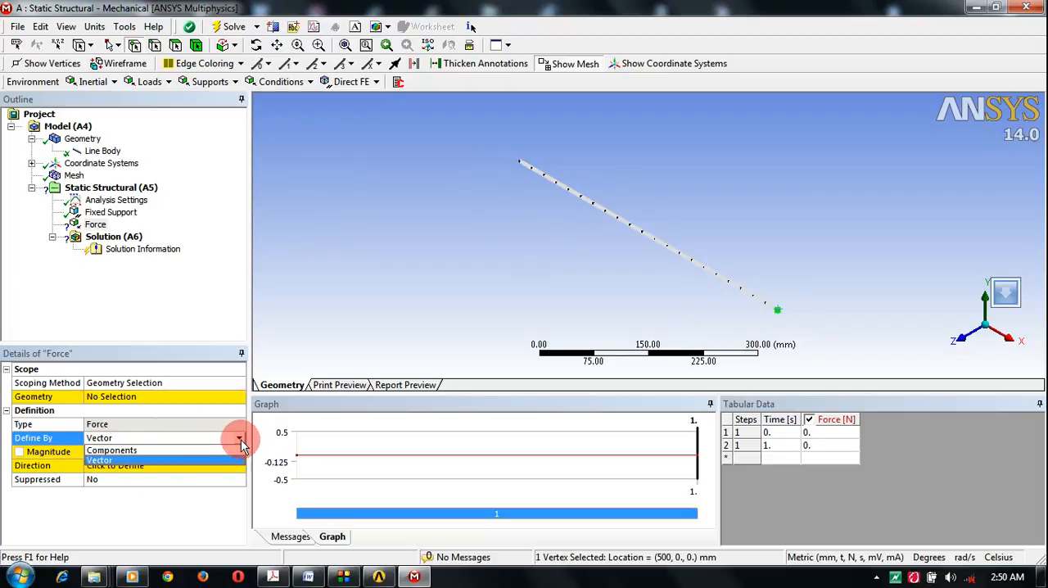
left_click(128, 453)
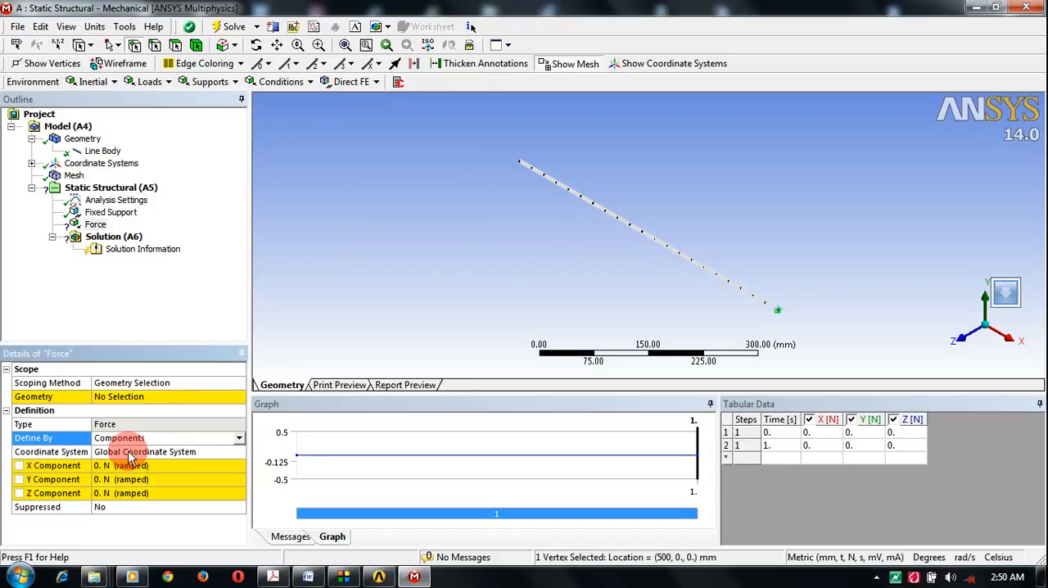
left_click(97, 479)
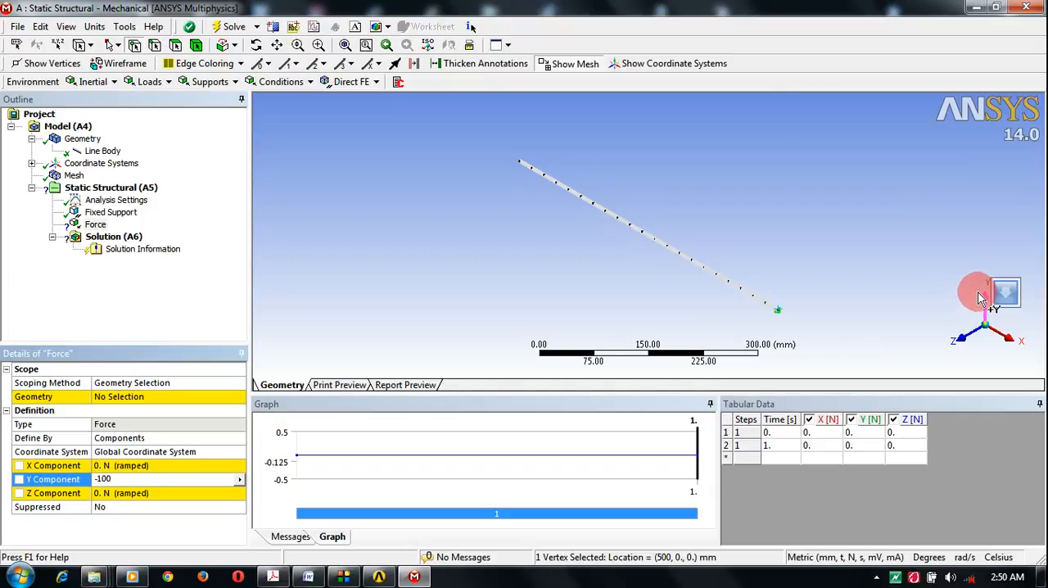
key("Return")
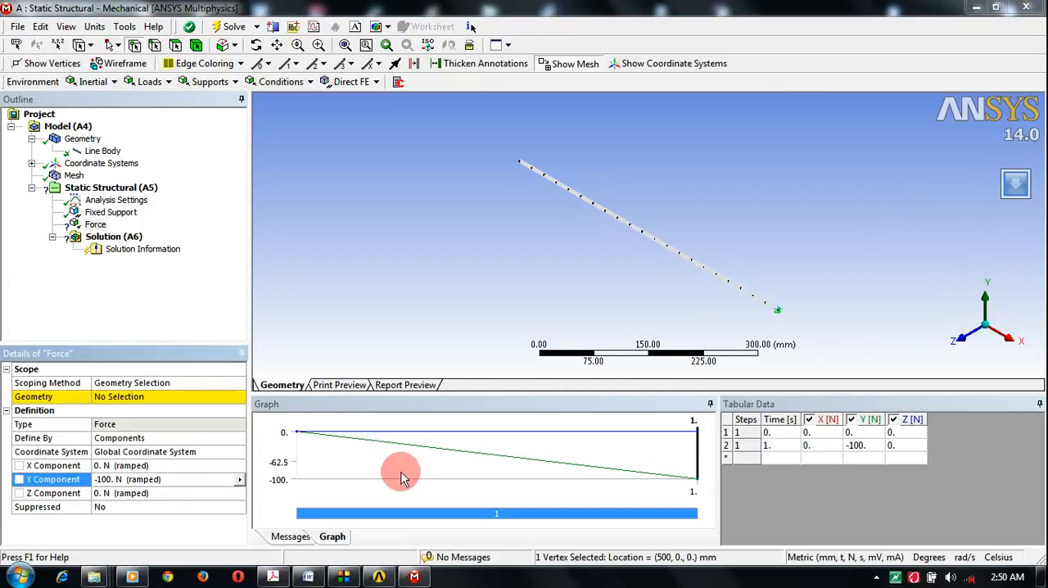
left_click(123, 397)
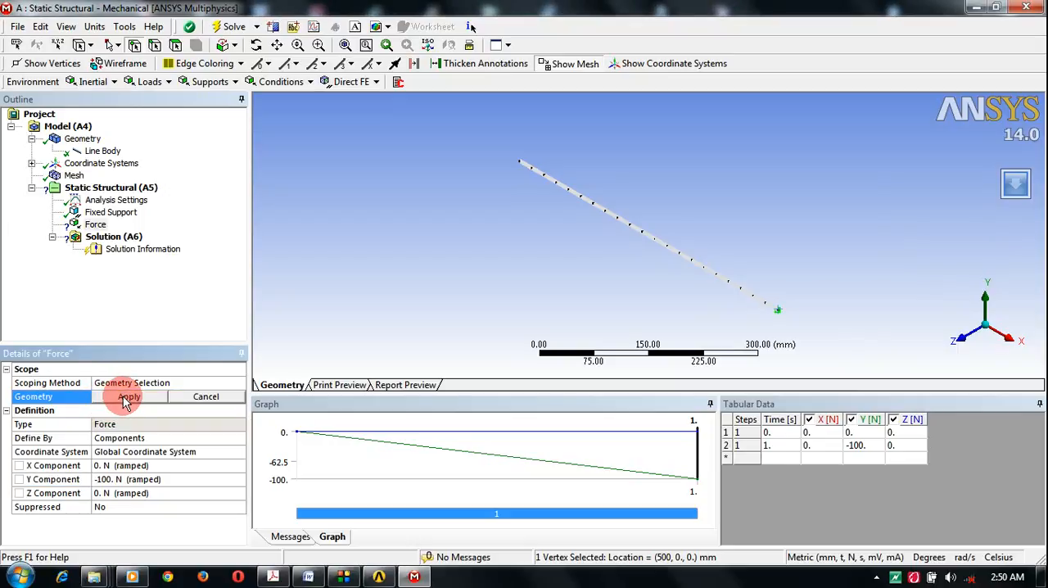
left_click(128, 397)
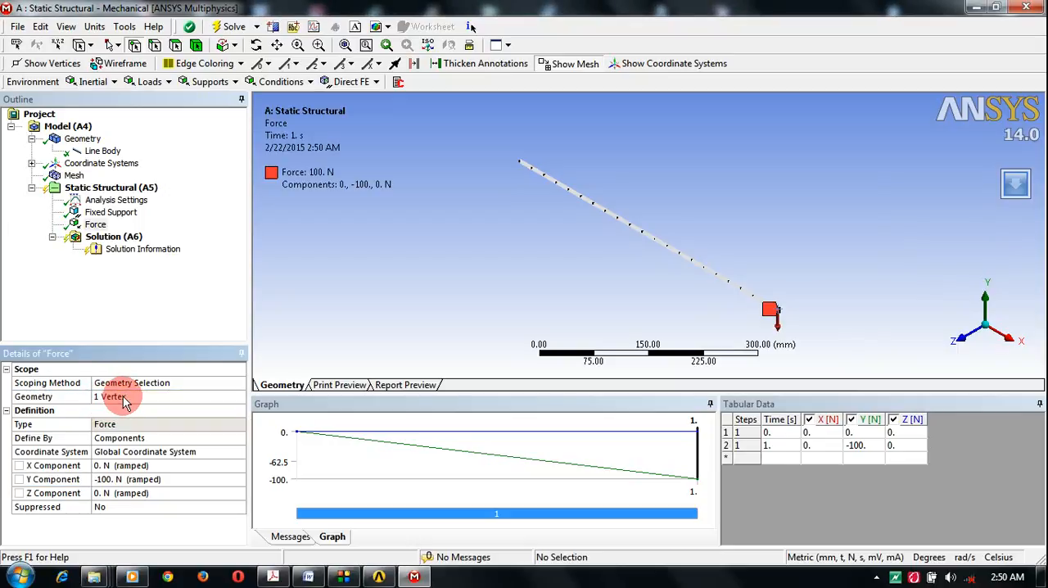
Step: Add a Total Bending Moment beam result to the solution, scoped to all line bodies
left_click(114, 237)
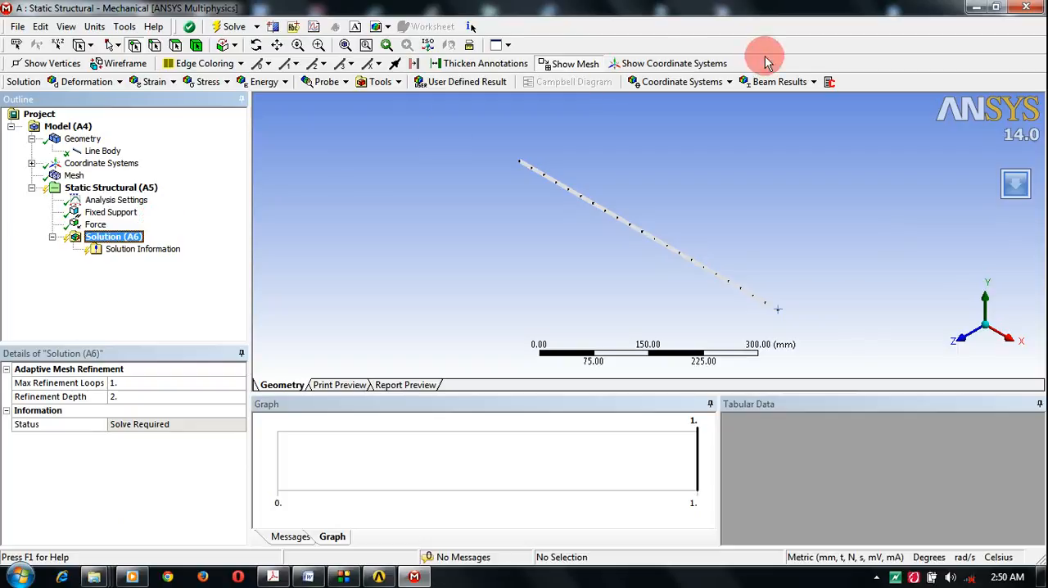
left_click(813, 83)
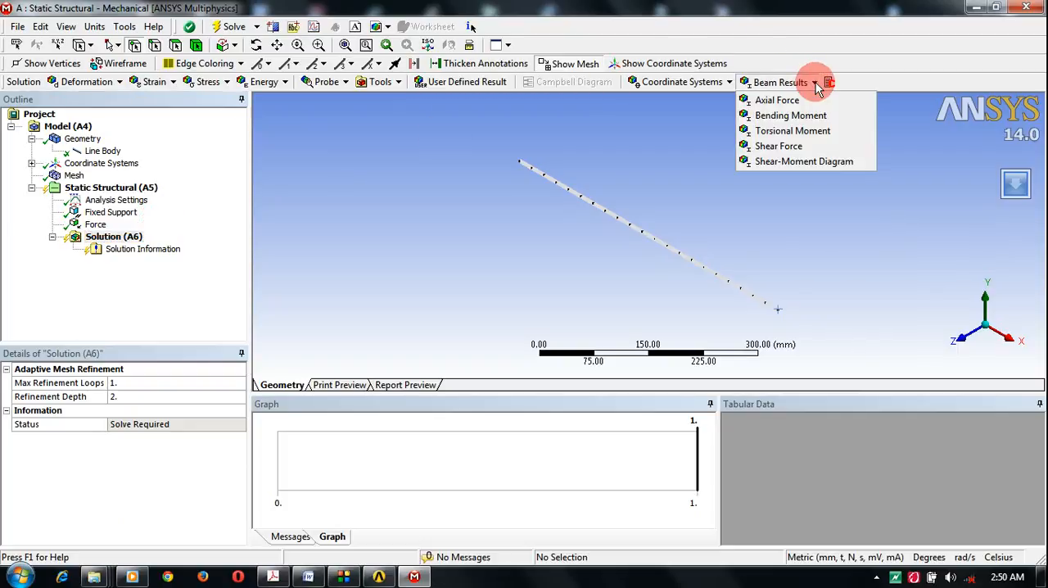
left_click(811, 117)
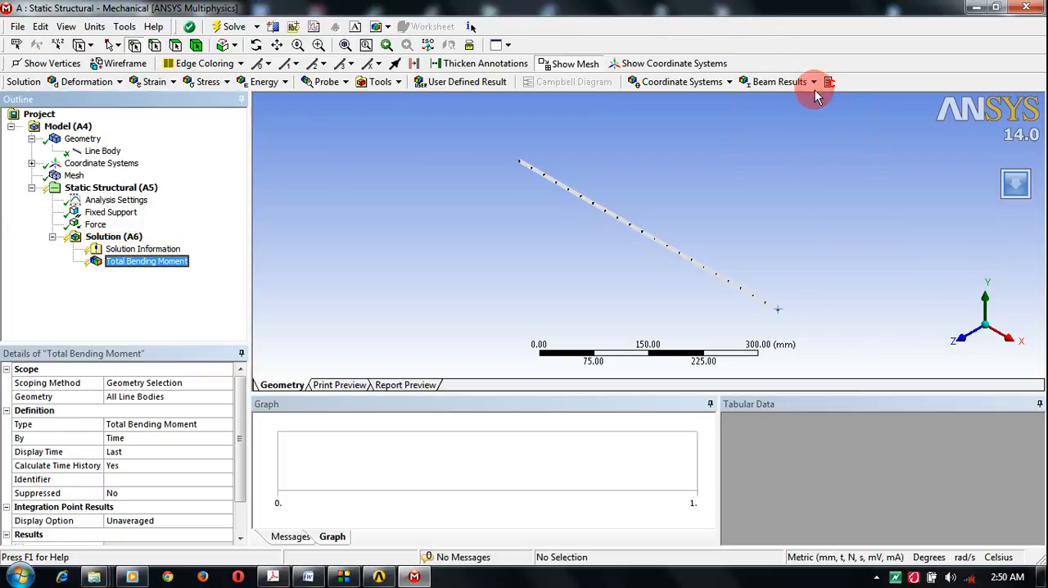
left_click(815, 83)
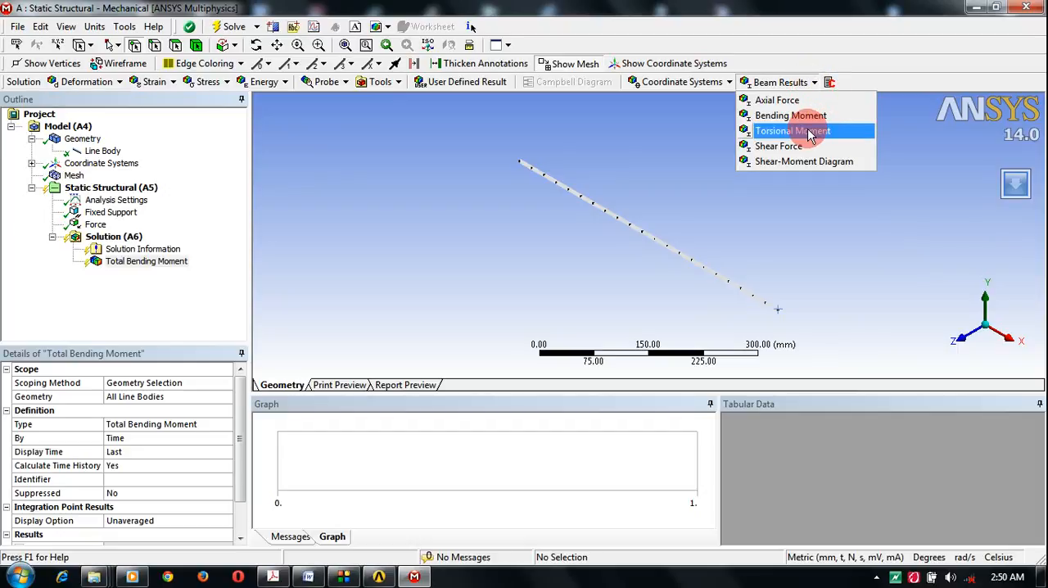
left_click(138, 382)
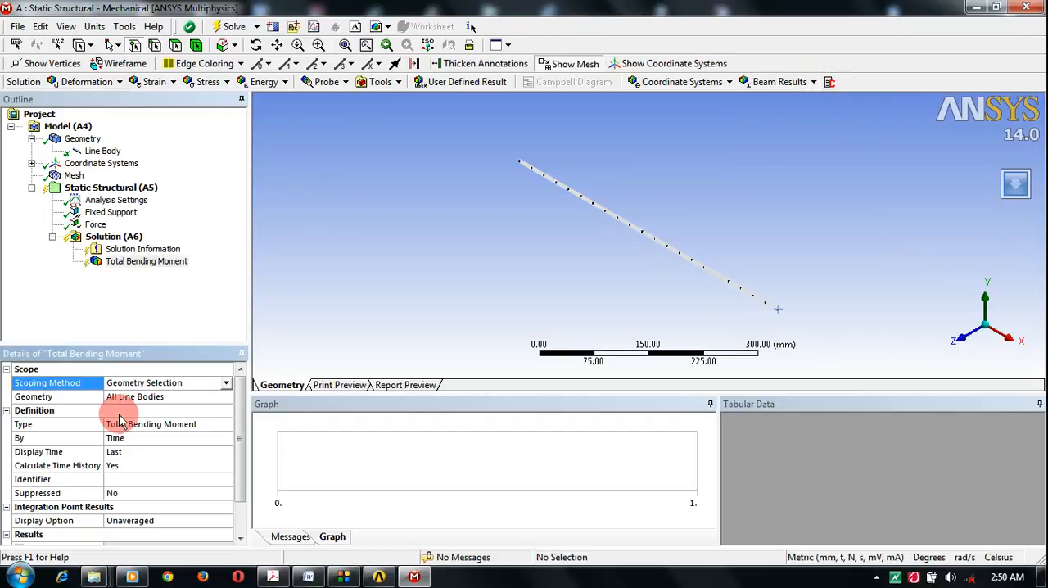
left_click(135, 396)
left_click(133, 398)
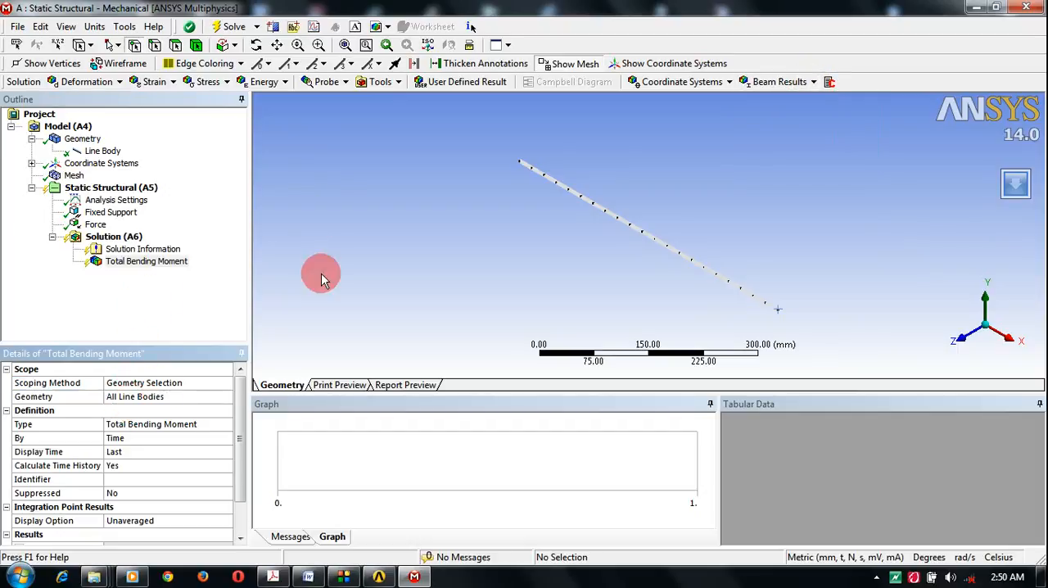
Step: Add a Total Shear Force result for all line bodies and a Total Shear-Moment Diagram to the solution
left_click(815, 82)
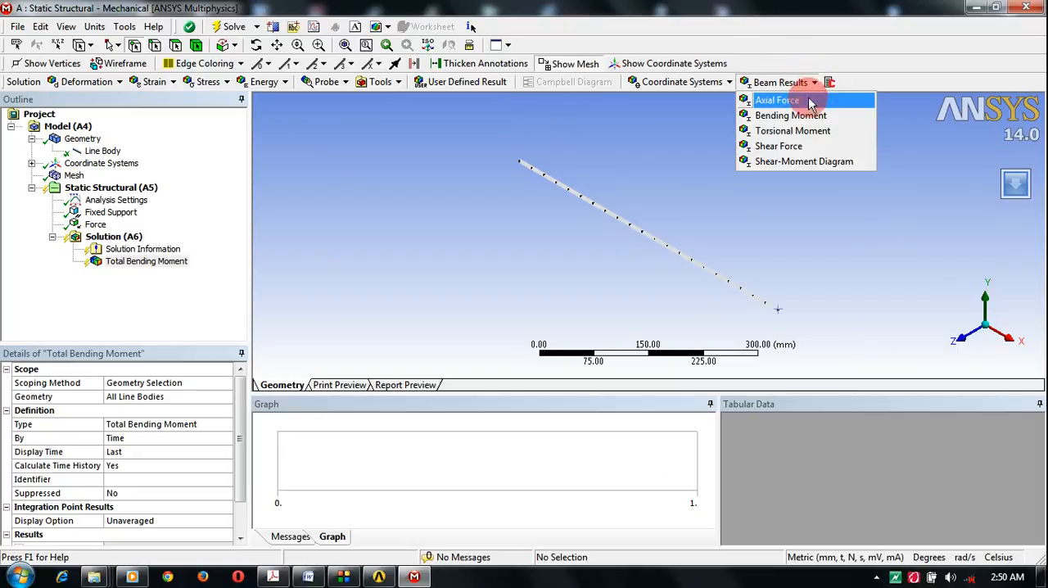
left_click(805, 154)
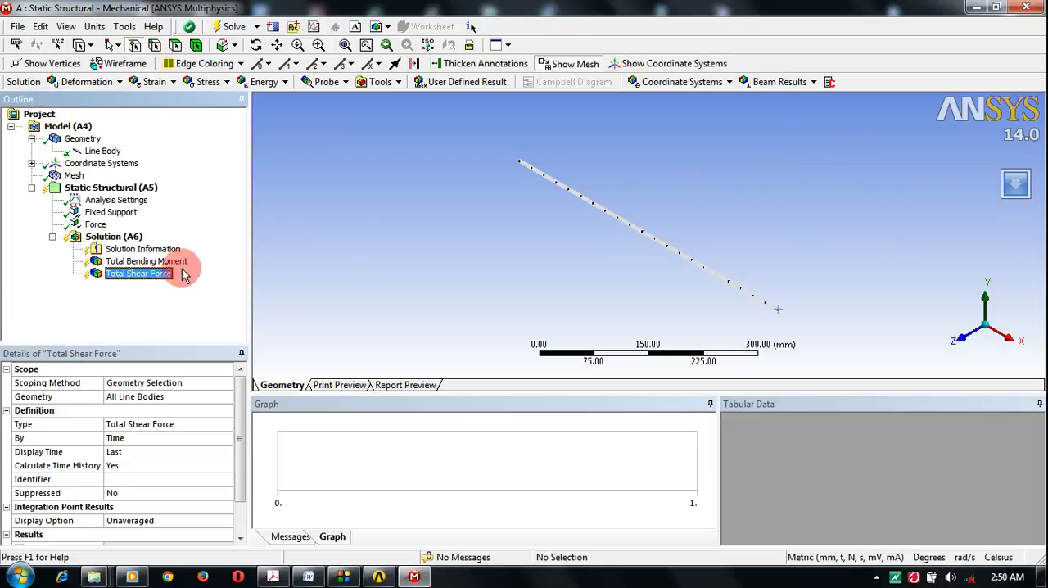
left_click(160, 397)
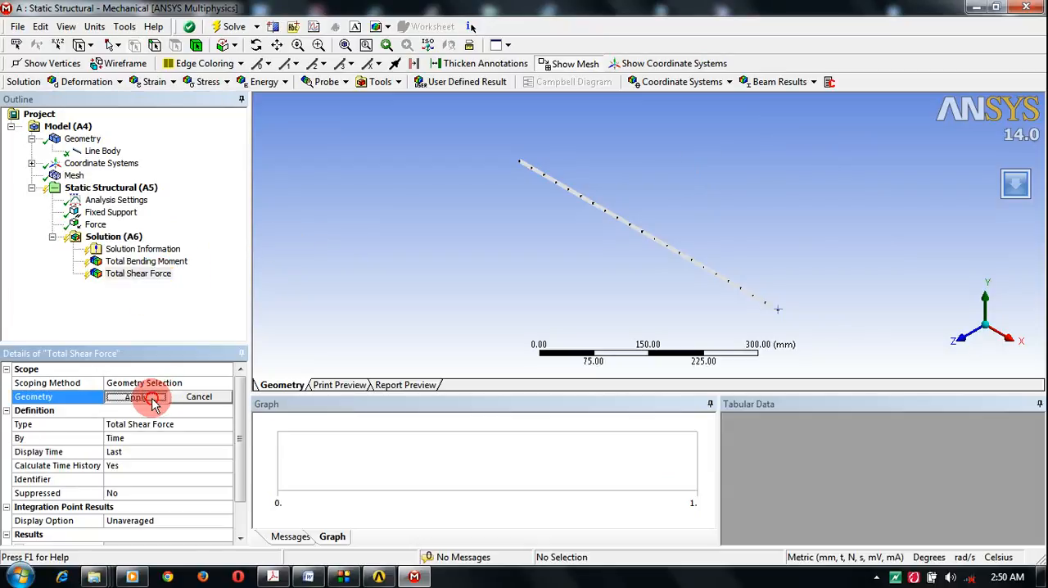
left_click(136, 397)
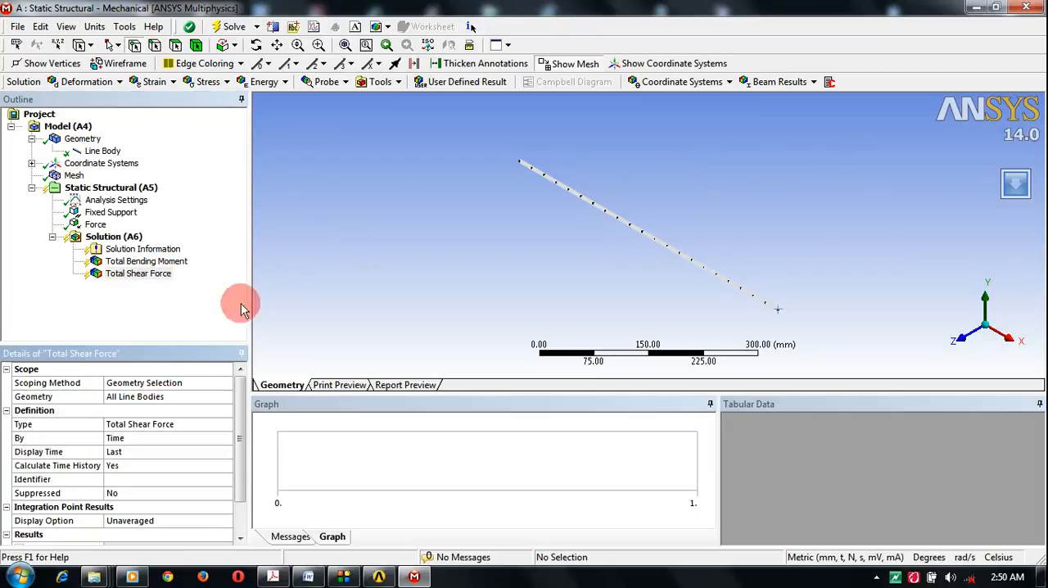
left_click(790, 82)
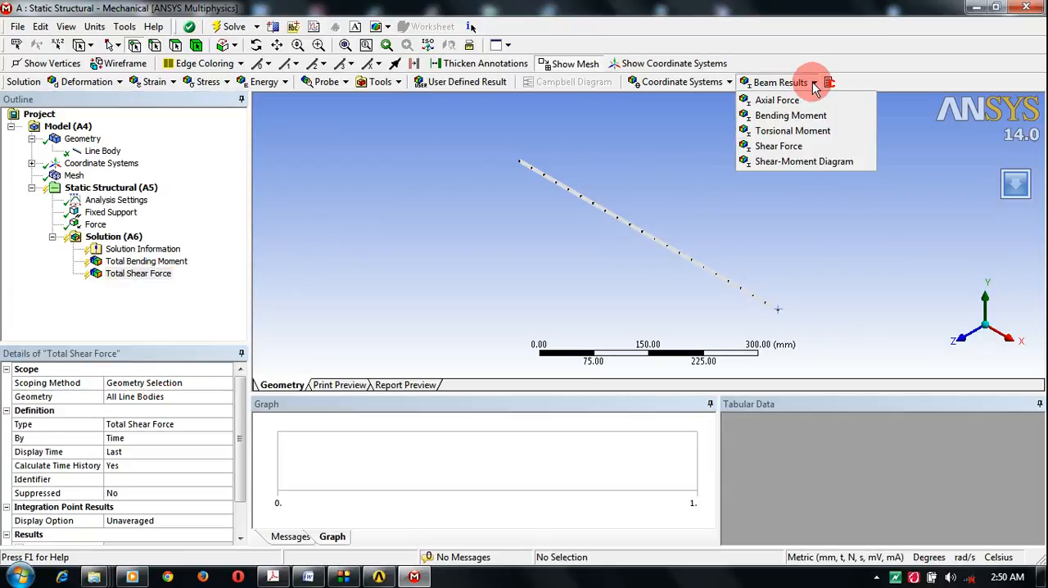
left_click(800, 163)
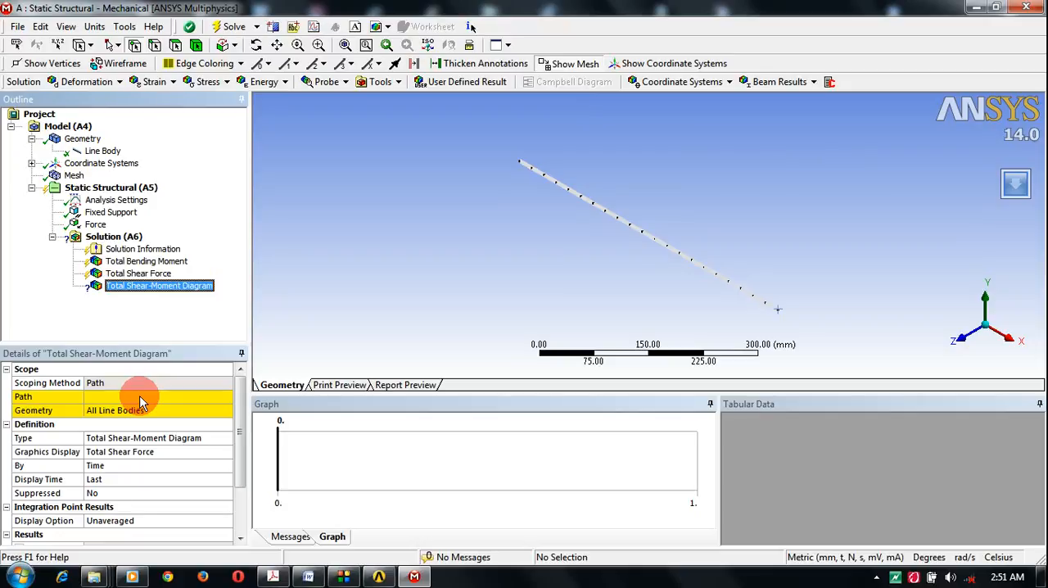
Step: Add Construction Geometry to the model and insert a path under it
left_click(80, 129)
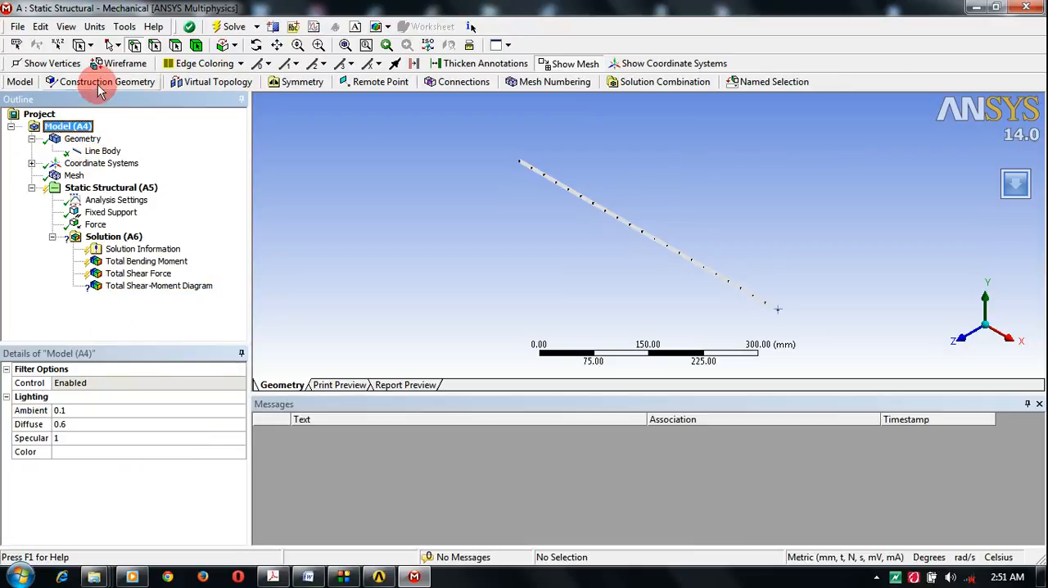
left_click(99, 85)
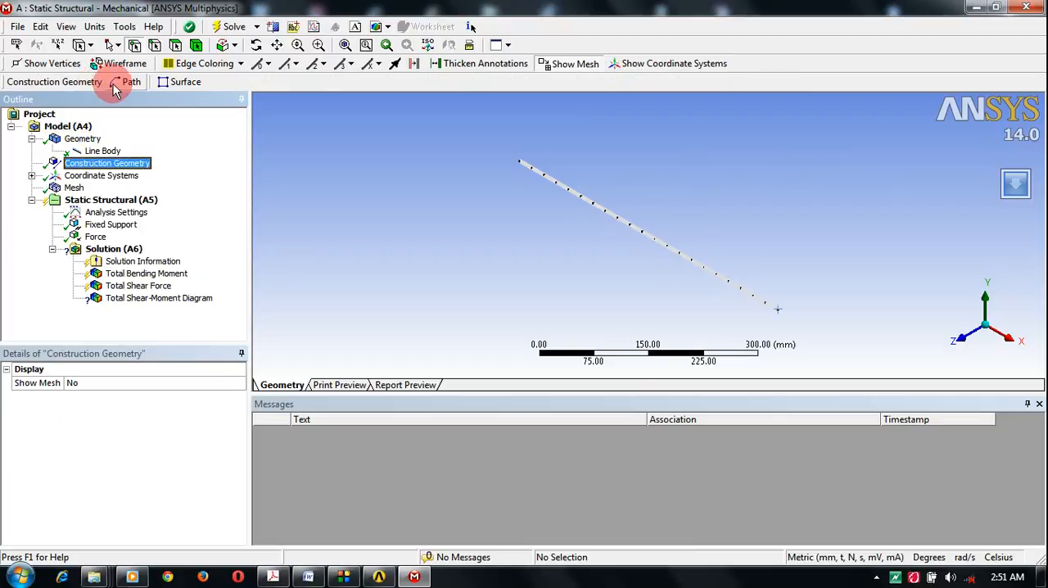
left_click(123, 85)
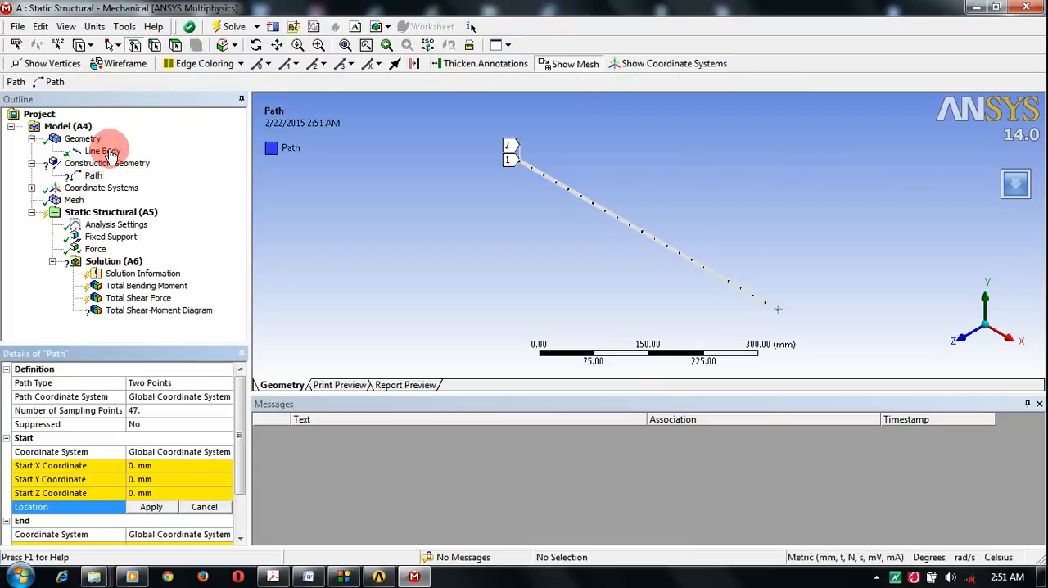
left_click(95, 177)
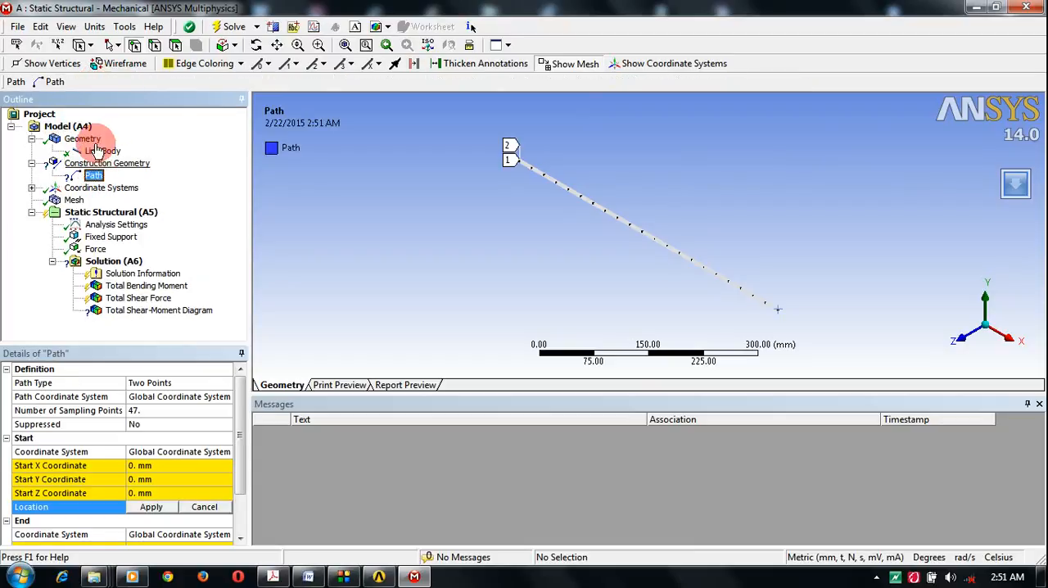
Step: Set the path type to Edge and scope the path to the beam's line edge
left_click(151, 382)
left_click(229, 389)
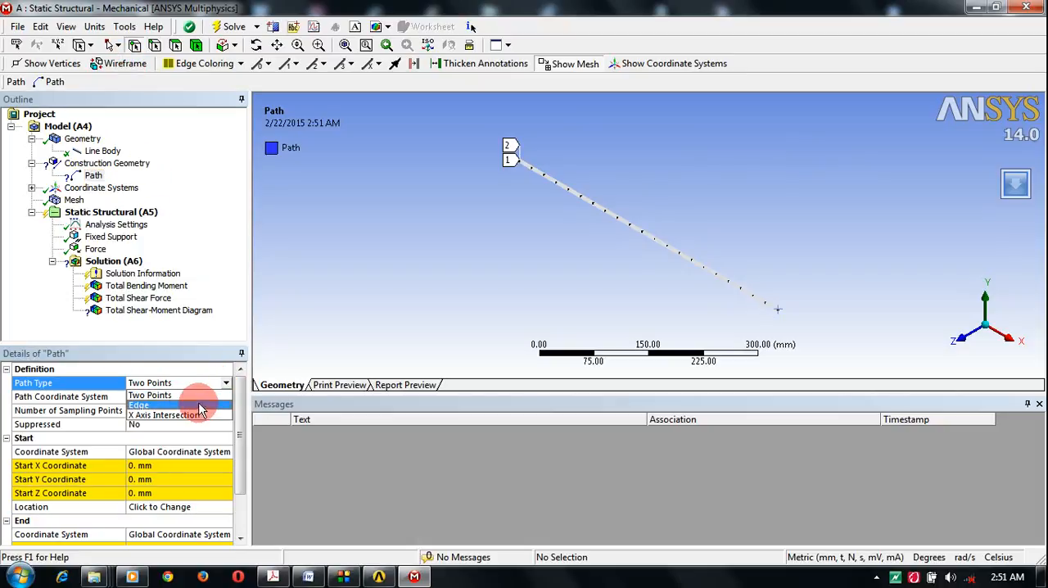
left_click(199, 405)
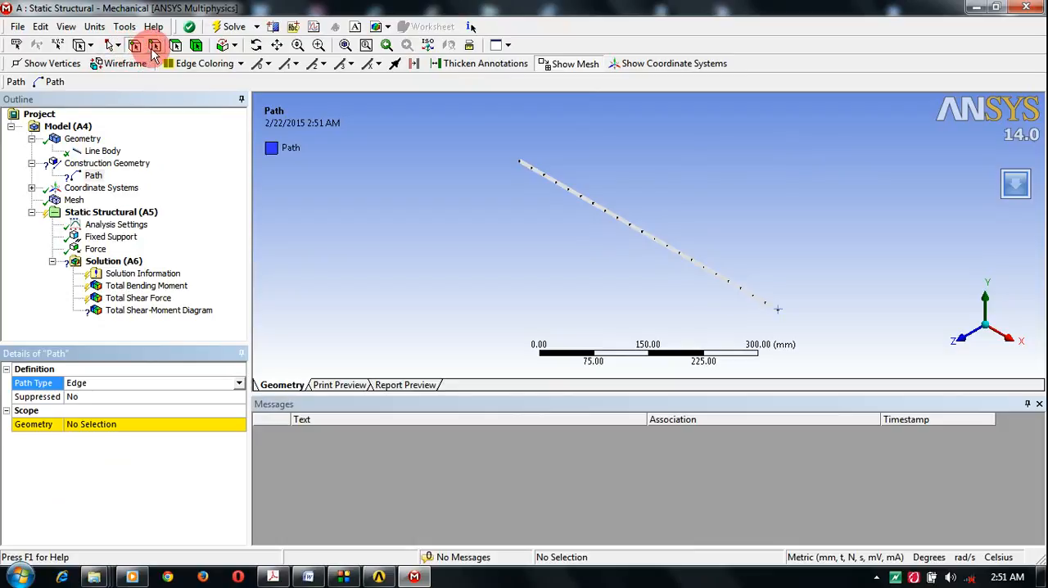
left_click(440, 176)
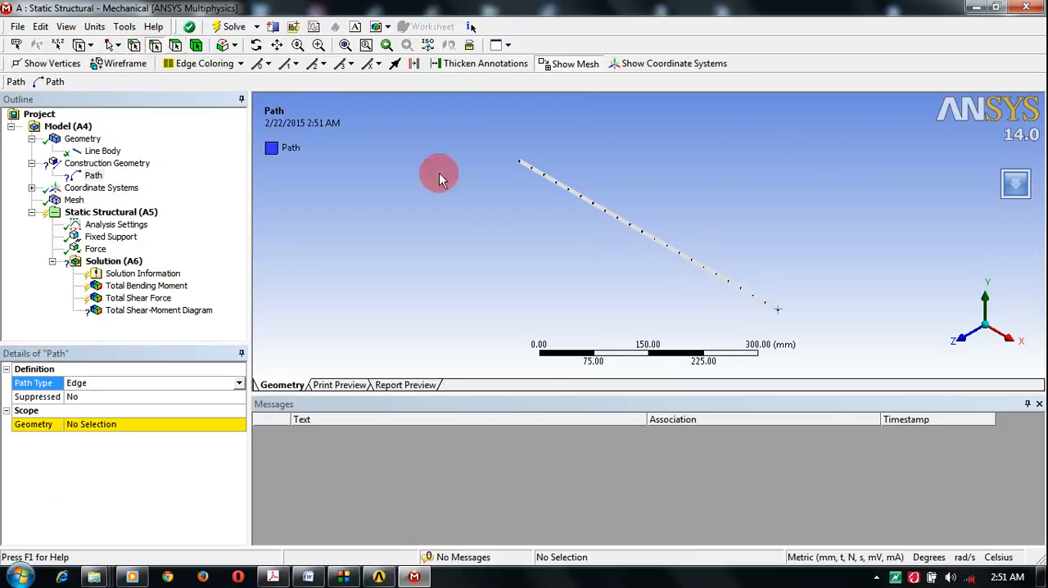
left_click(597, 215)
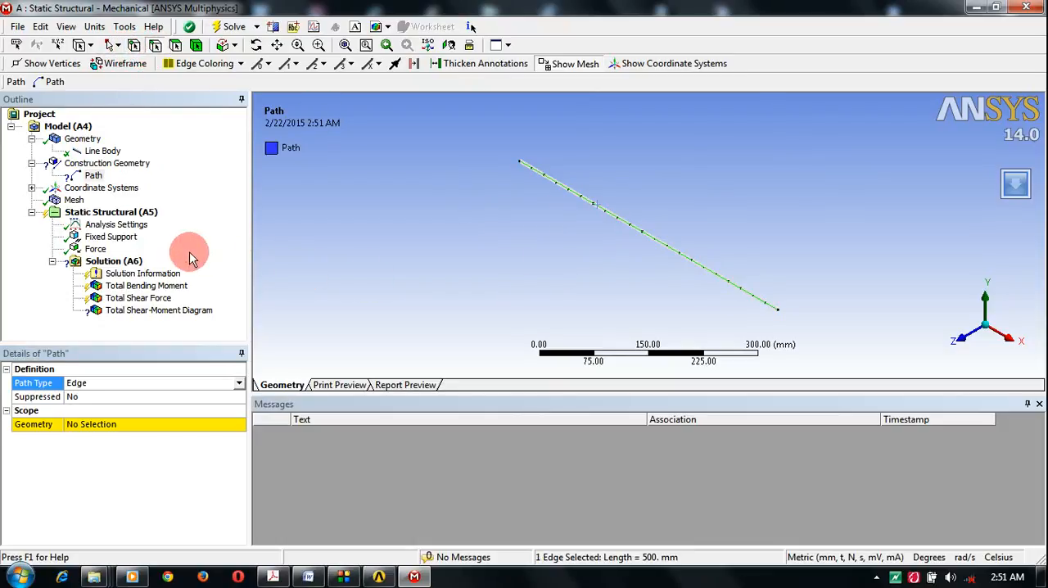
left_click(80, 425)
left_click(104, 424)
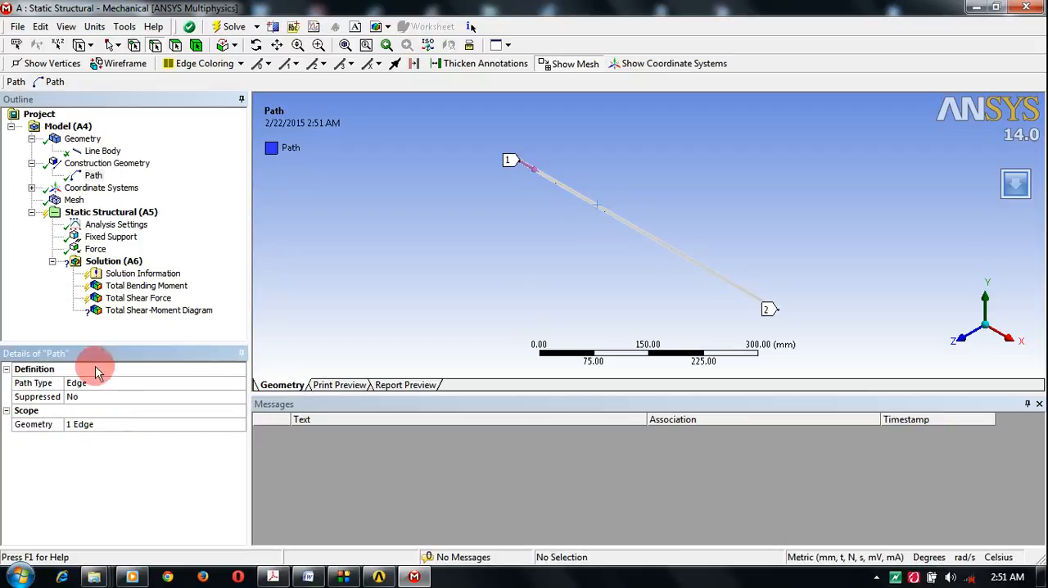
Step: Assign the edge path to the Total Shear-Moment Diagram result
left_click(129, 311)
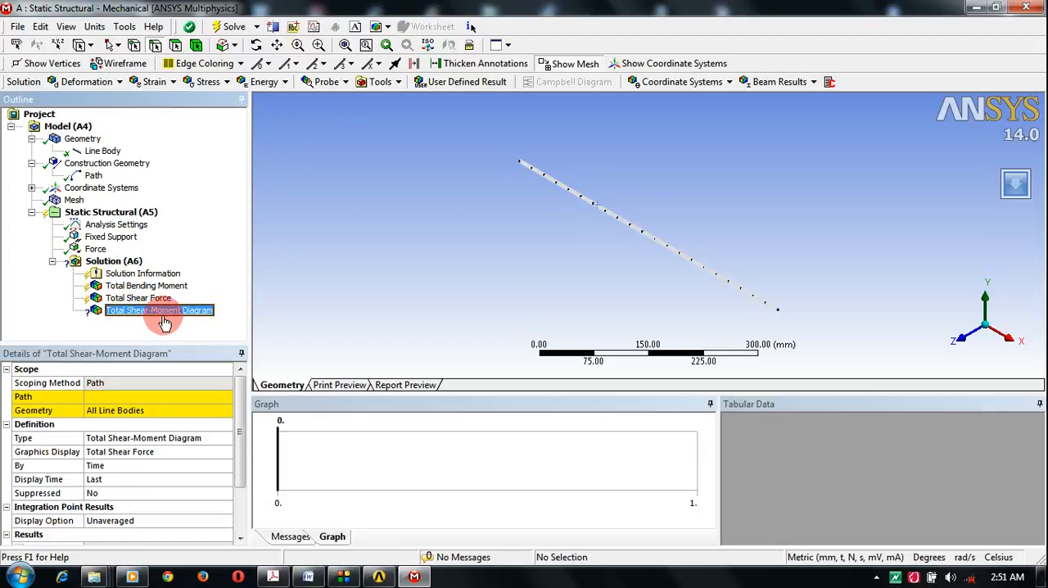
left_click(153, 399)
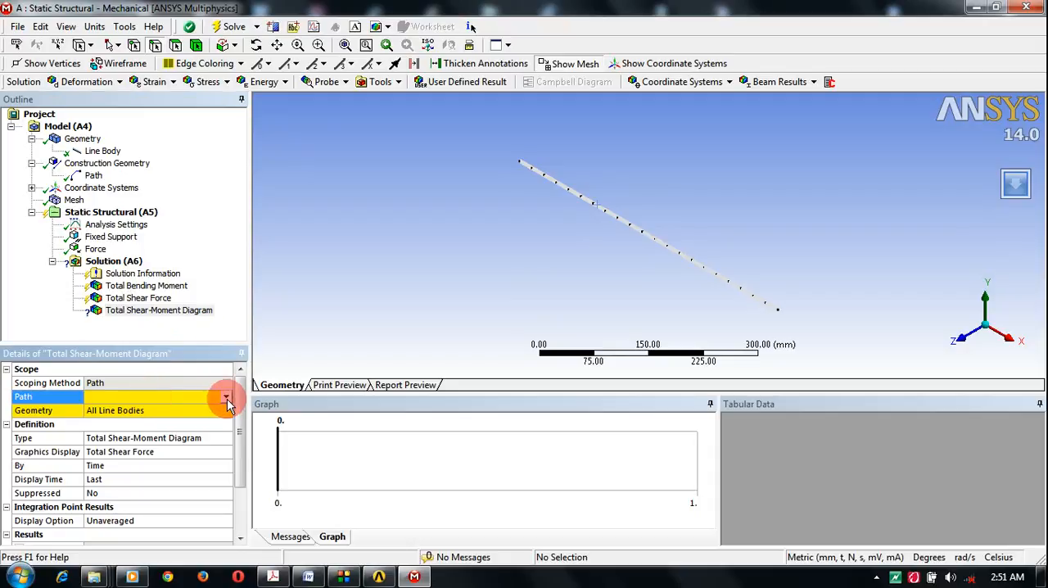
left_click(225, 397)
left_click(156, 414)
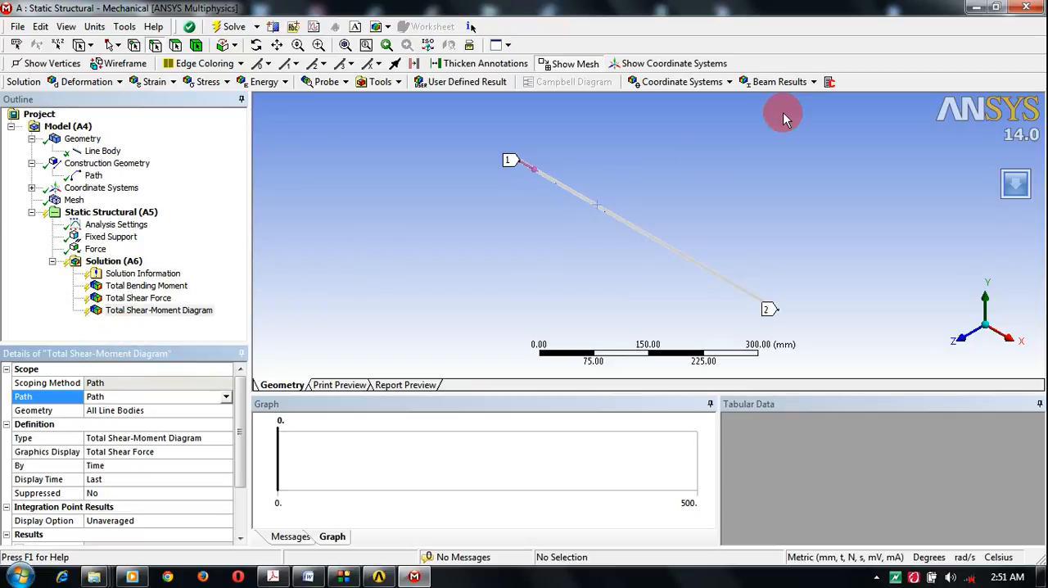
left_click(814, 83)
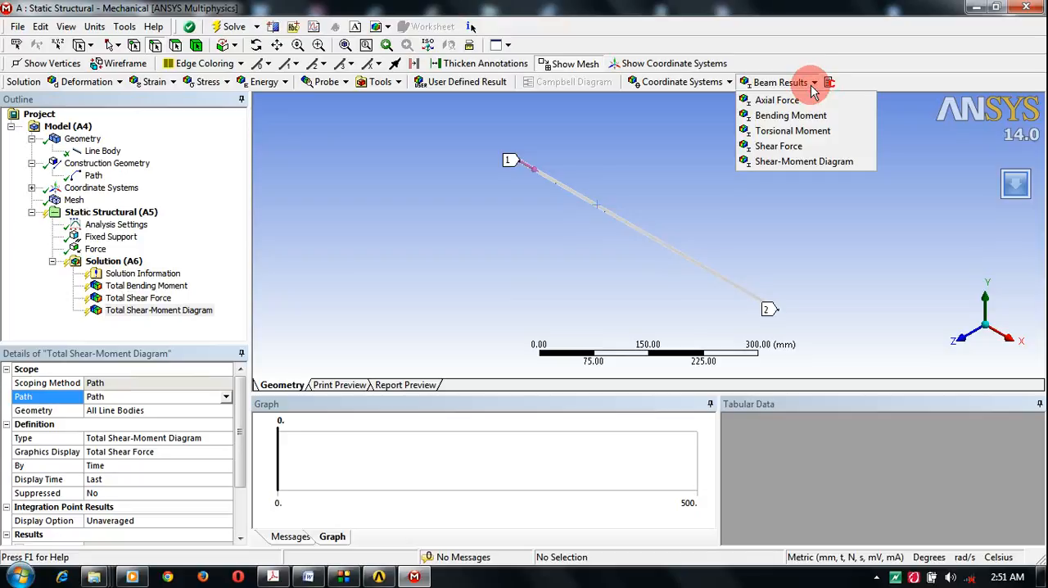
Step: Add a Beam Tool covering all line bodies to the solution
left_click(96, 250)
left_click(109, 262)
right_click(109, 262)
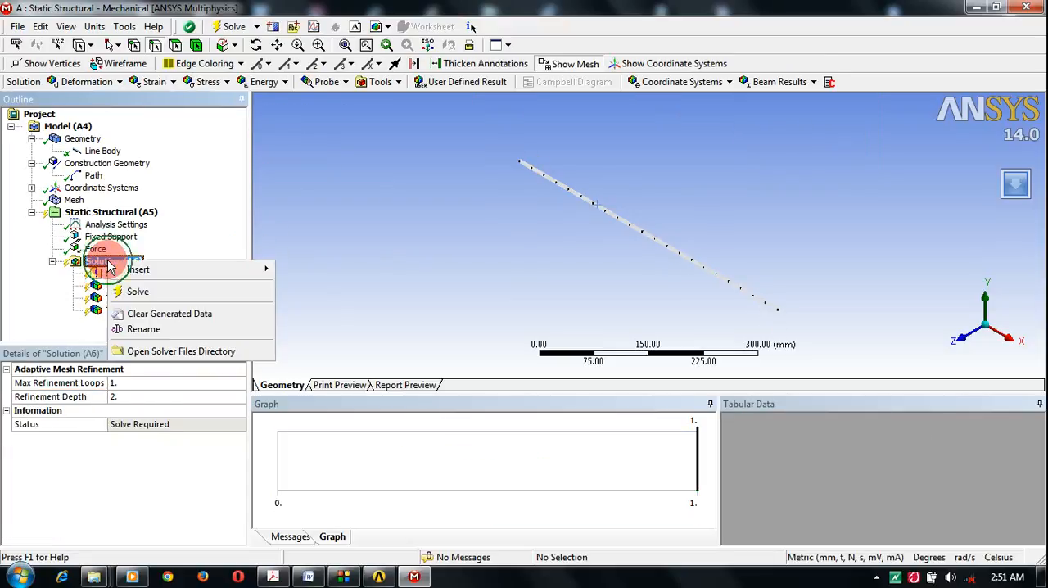
mouse_move(134, 275)
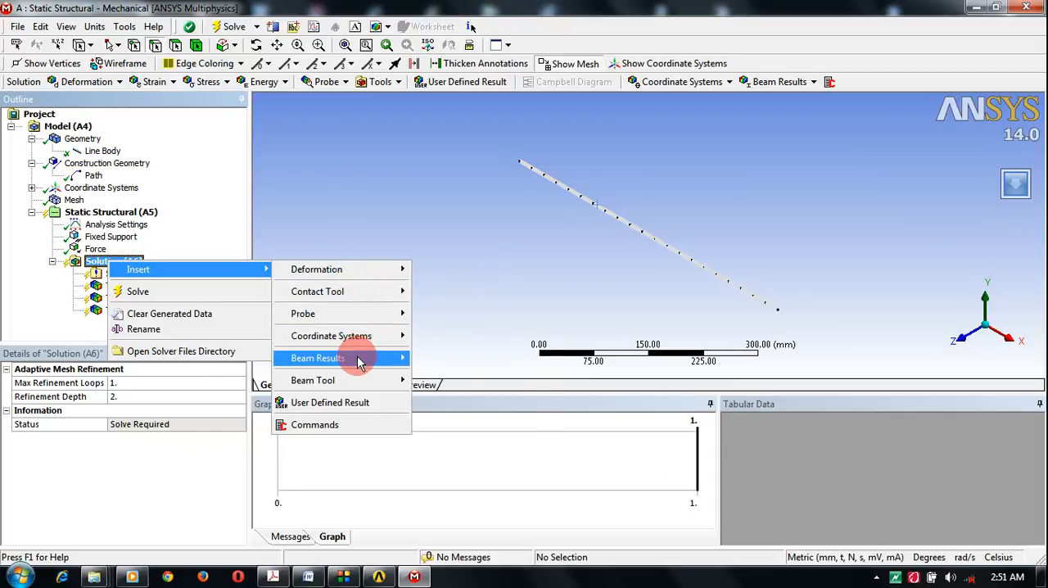
mouse_move(360, 361)
mouse_move(355, 381)
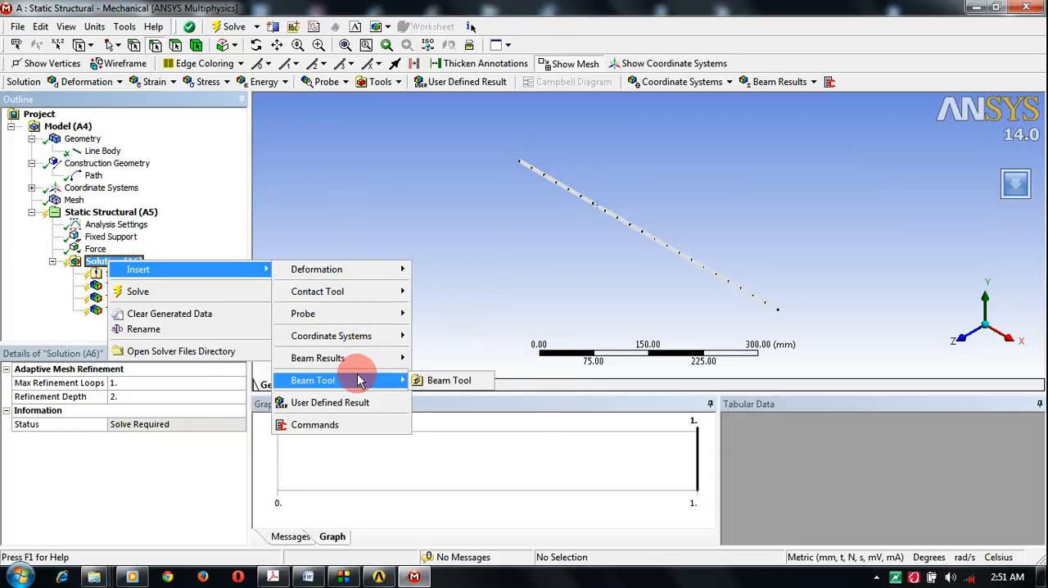
left_click(432, 385)
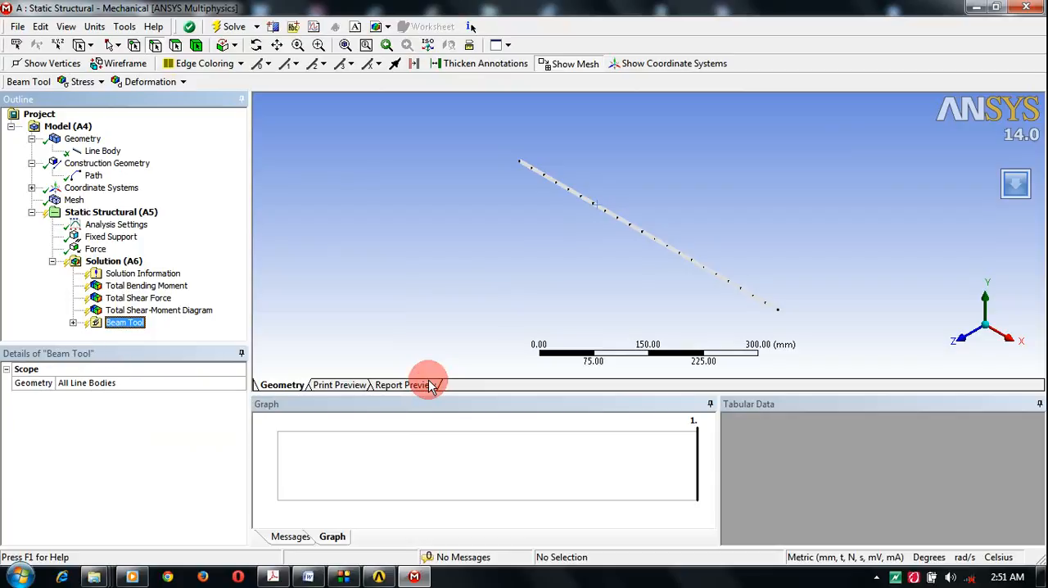
Step: Add a Force Reaction probe to the solution and set its boundary condition to Fixed Support
right_click(127, 263)
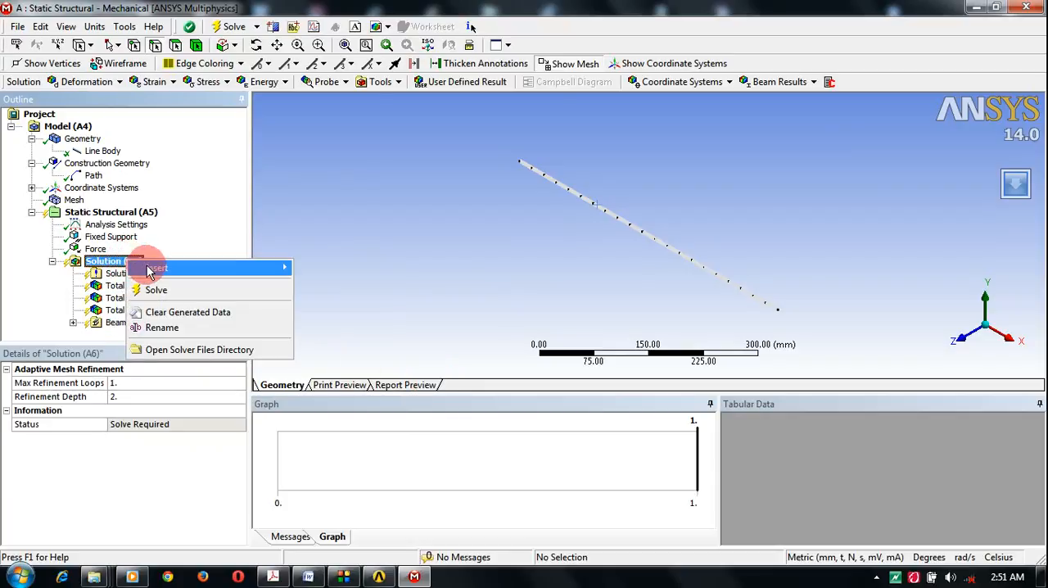
mouse_move(150, 270)
mouse_move(338, 317)
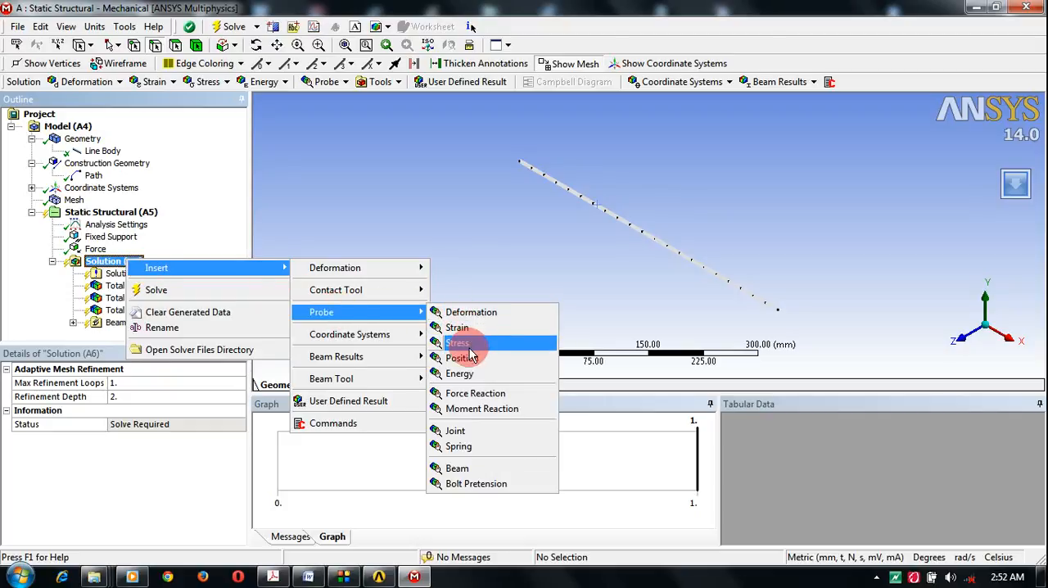
left_click(481, 395)
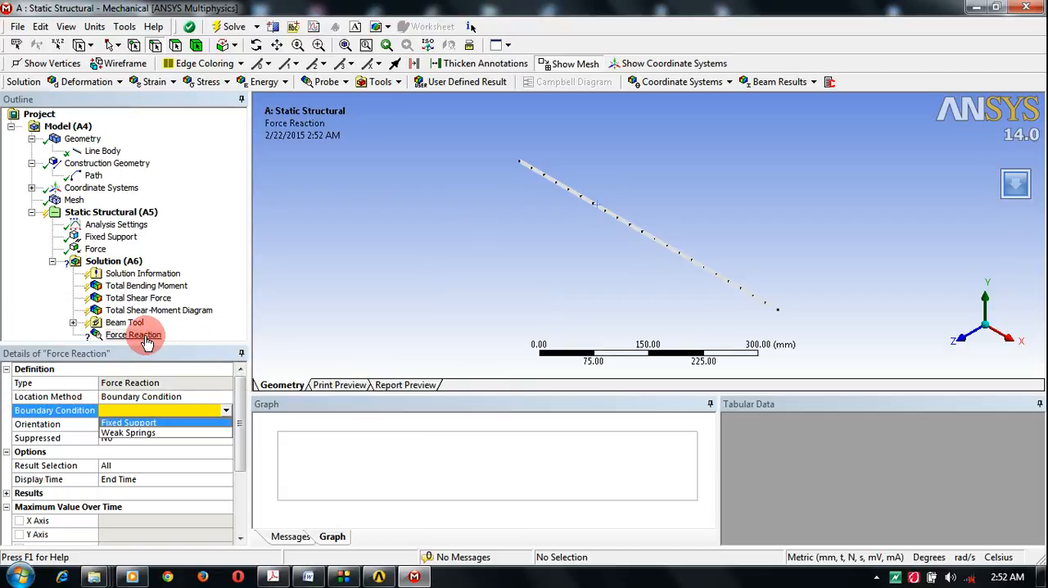
left_click(225, 409)
left_click(225, 409)
left_click(188, 422)
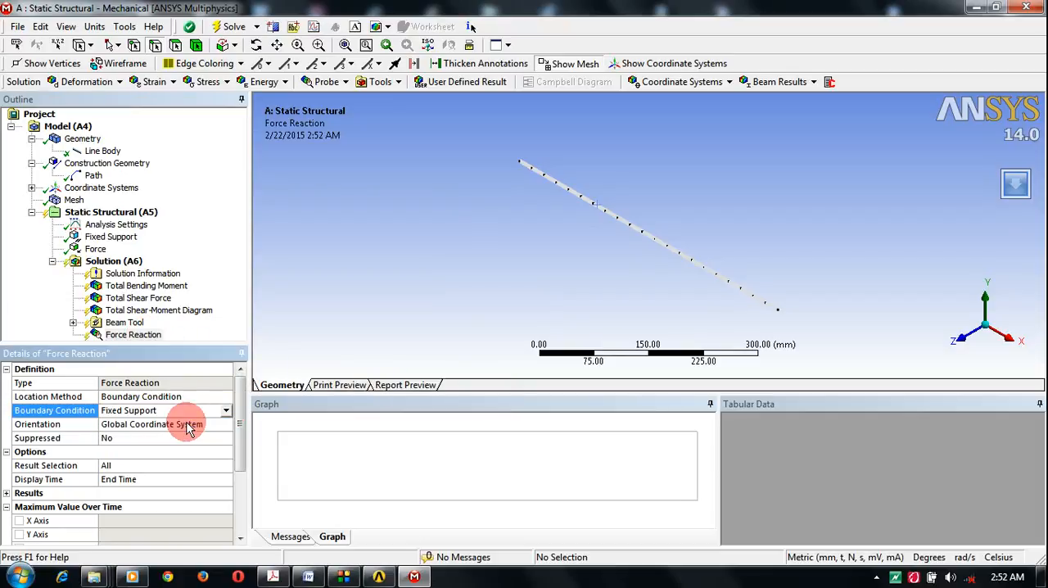
Step: Add a Moment Reaction probe to the solution with Fixed Support as its boundary condition
left_click(113, 262)
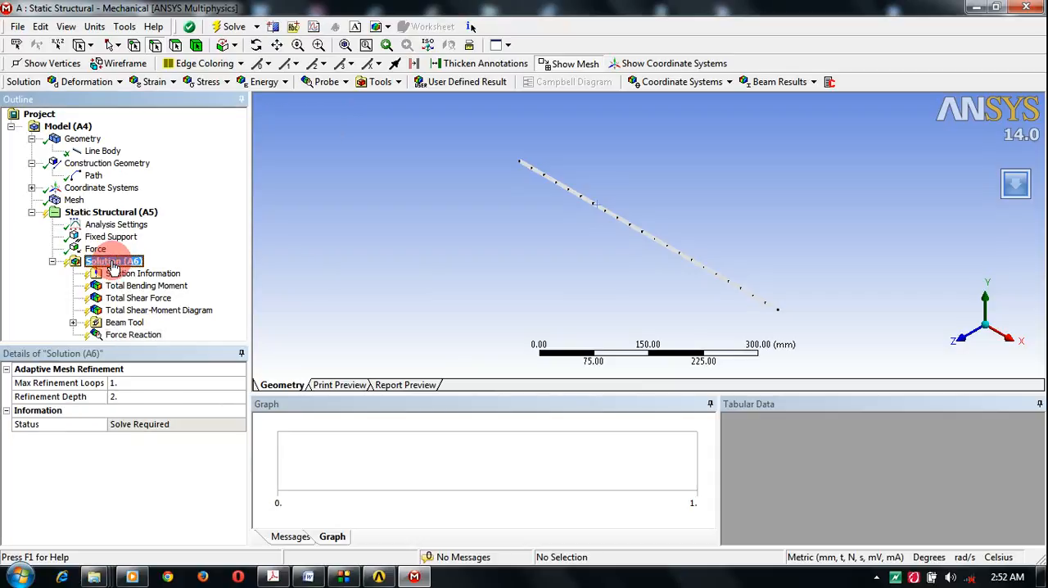
right_click(113, 269)
mouse_move(130, 273)
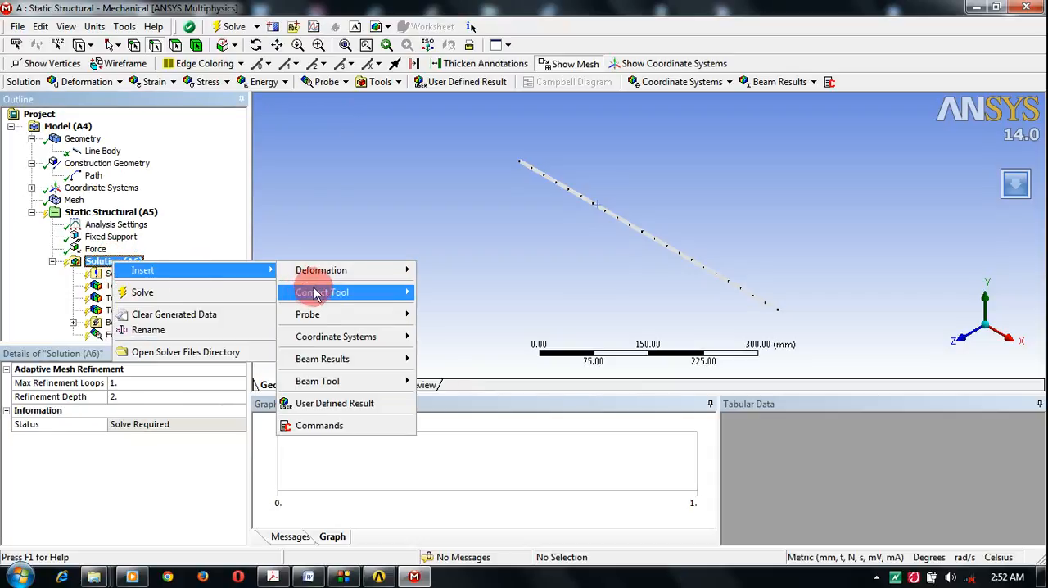
mouse_move(330, 321)
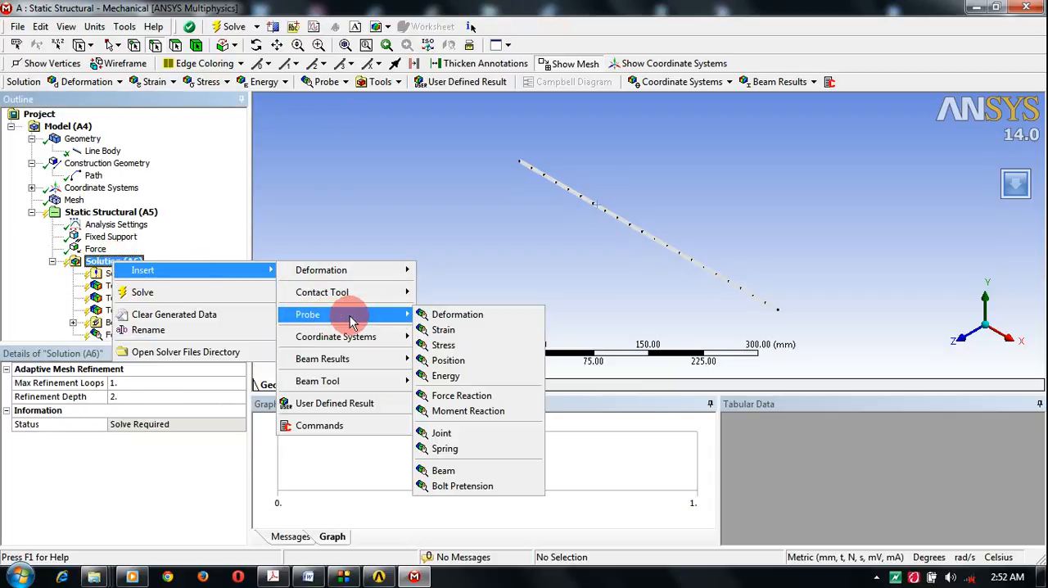
left_click(461, 411)
left_click(205, 409)
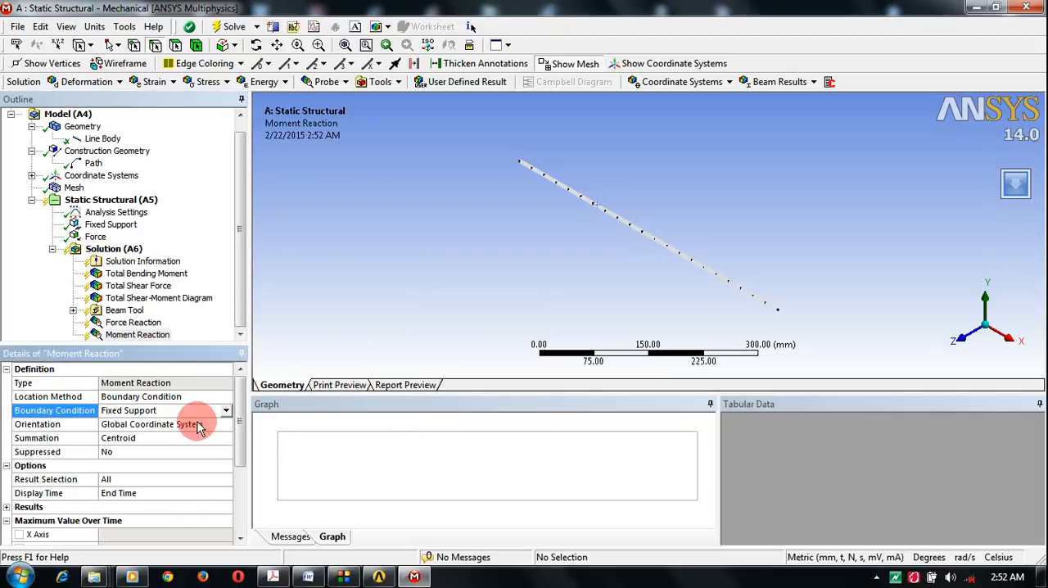
left_click(235, 278)
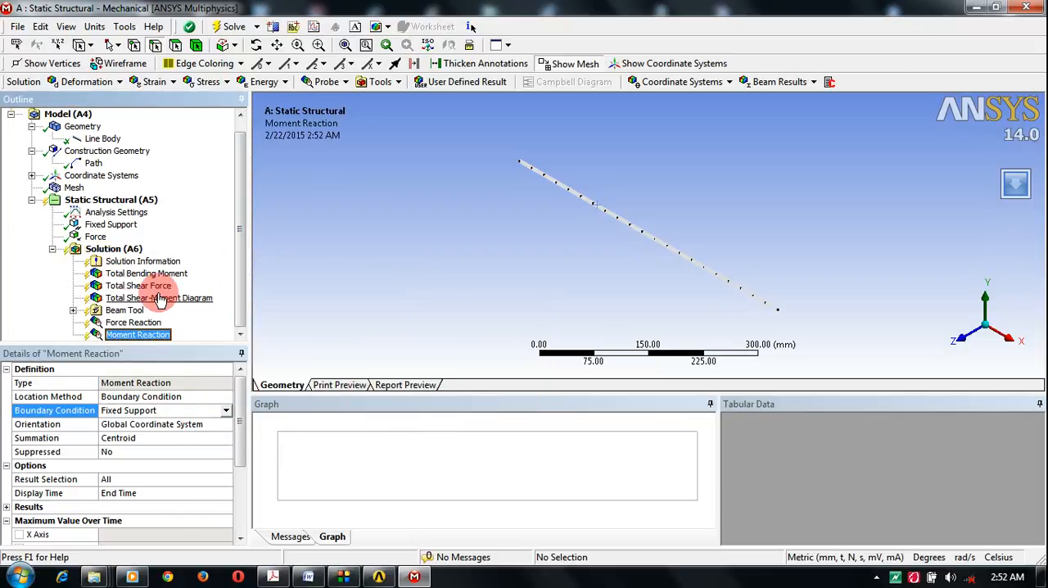
Step: Solve the static structural analysis with all the inserted beam results and probes
left_click(120, 251)
right_click(120, 254)
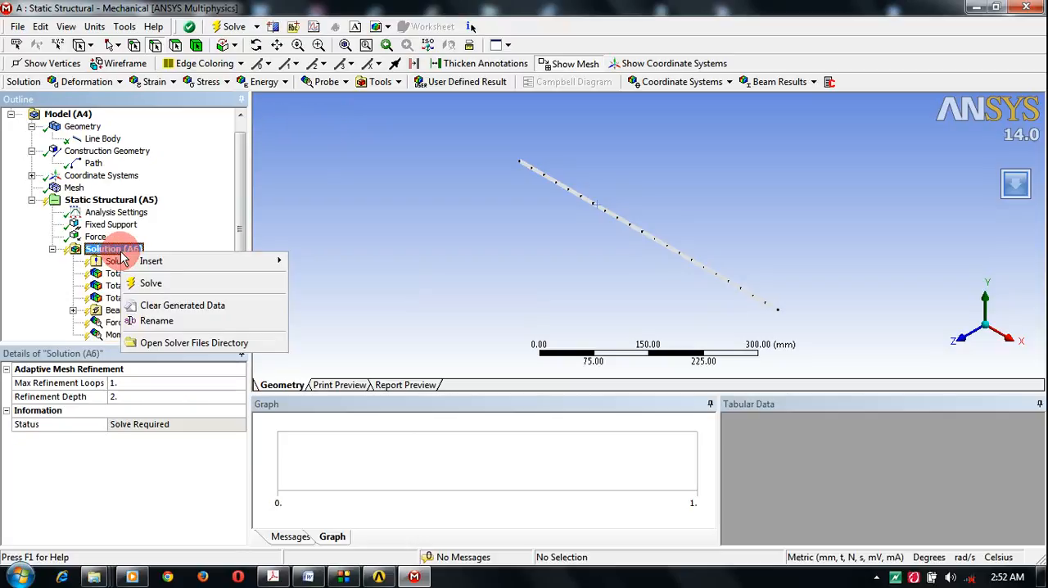
left_click(149, 283)
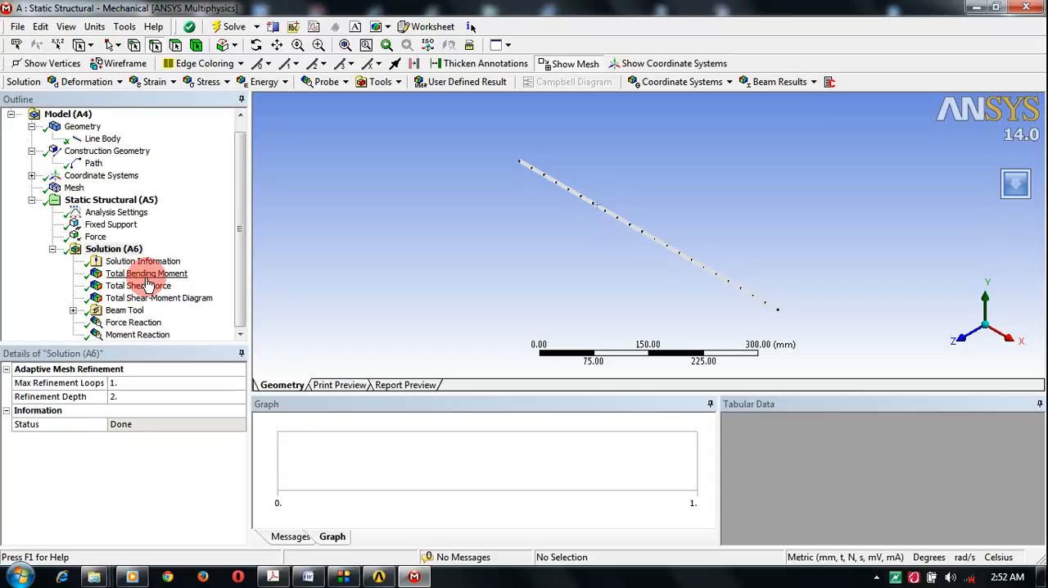
Step: Display the Total Bending Moment result as vectors and lengthen the arrows to a vector scale of 10
left_click(146, 277)
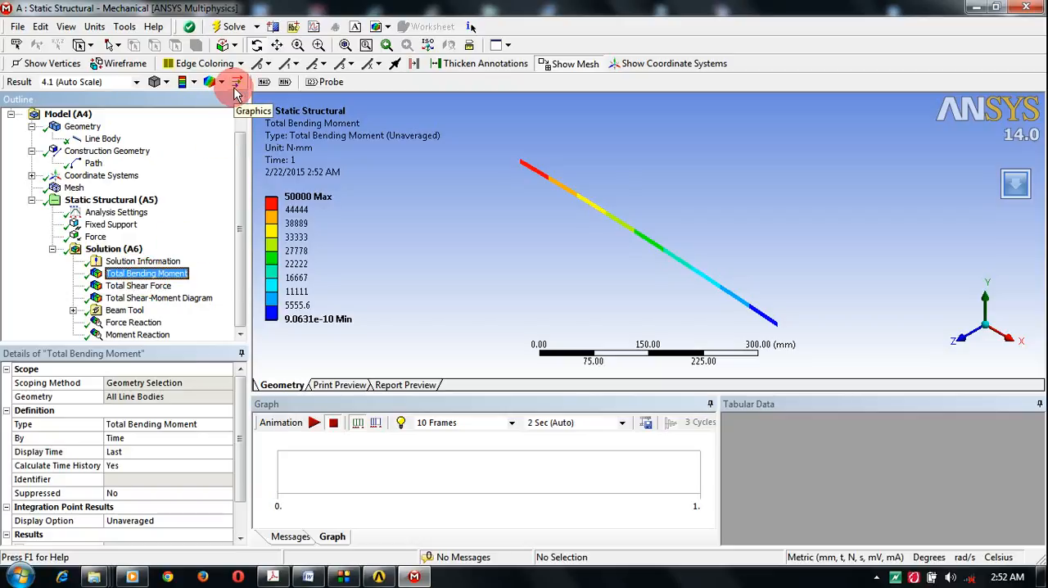
left_click(235, 87)
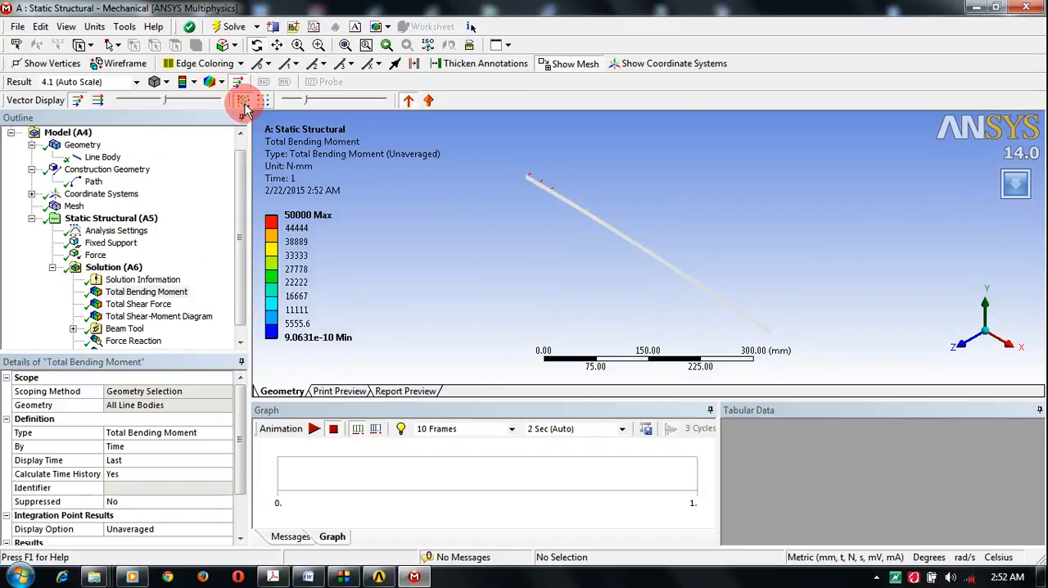
left_click_drag(166, 102, 223, 107)
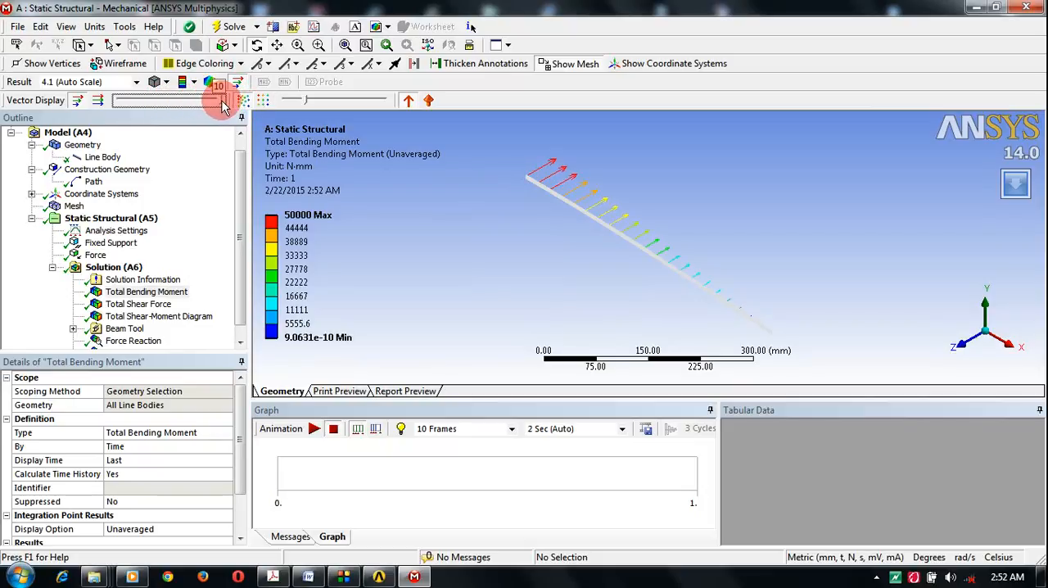
left_click(479, 241)
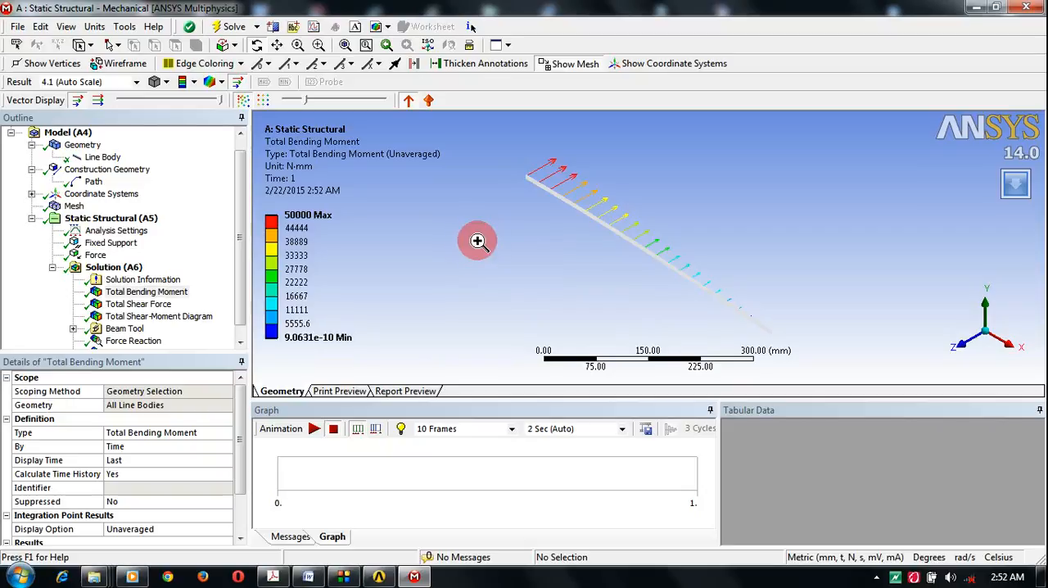
right_click(477, 241)
mouse_move(494, 252)
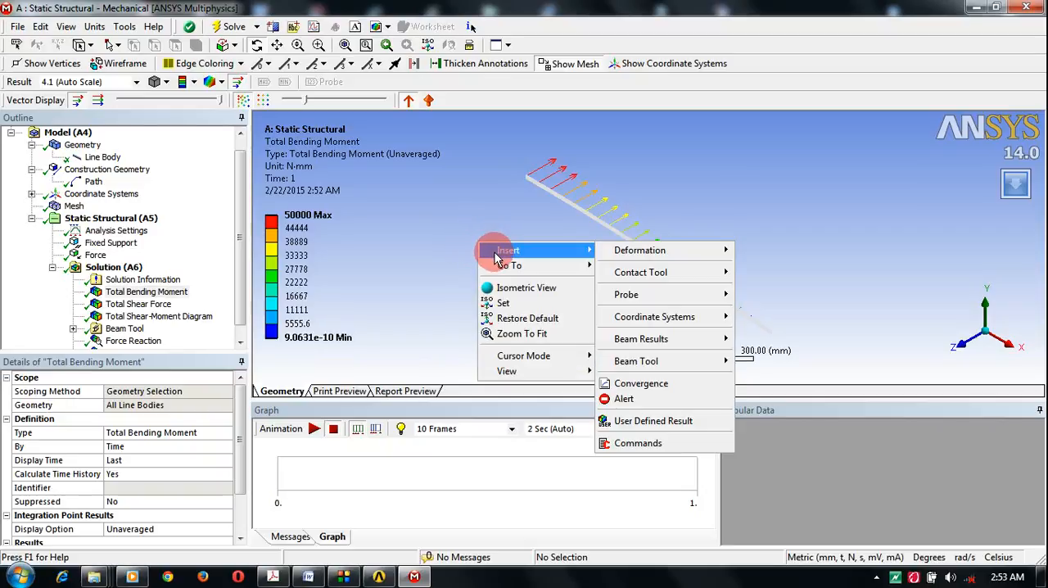
mouse_move(536, 371)
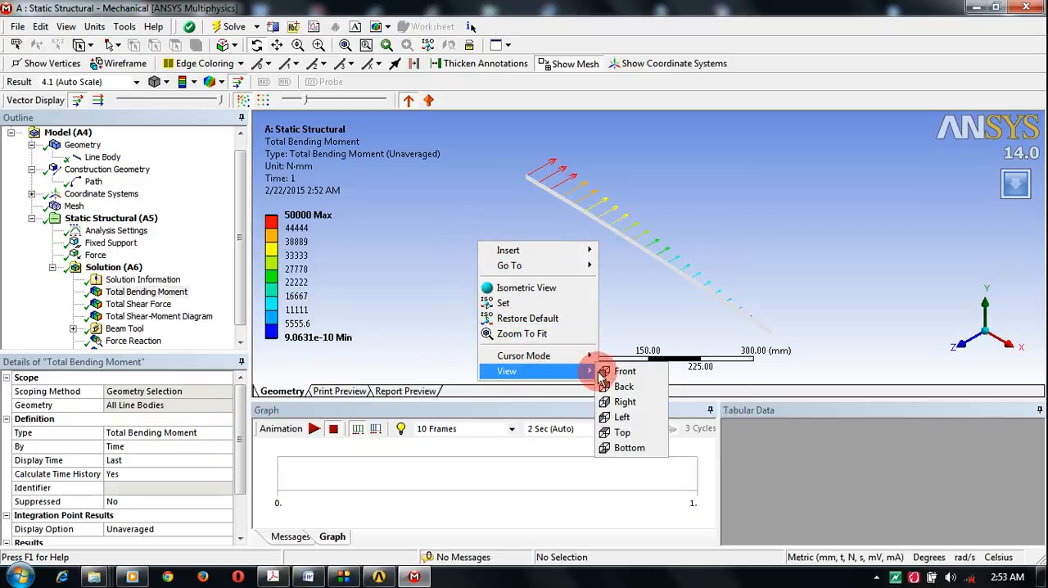
Step: Examine the Total Shear Force vectors along the beam in the front view, fitted to the window
left_click(138, 304)
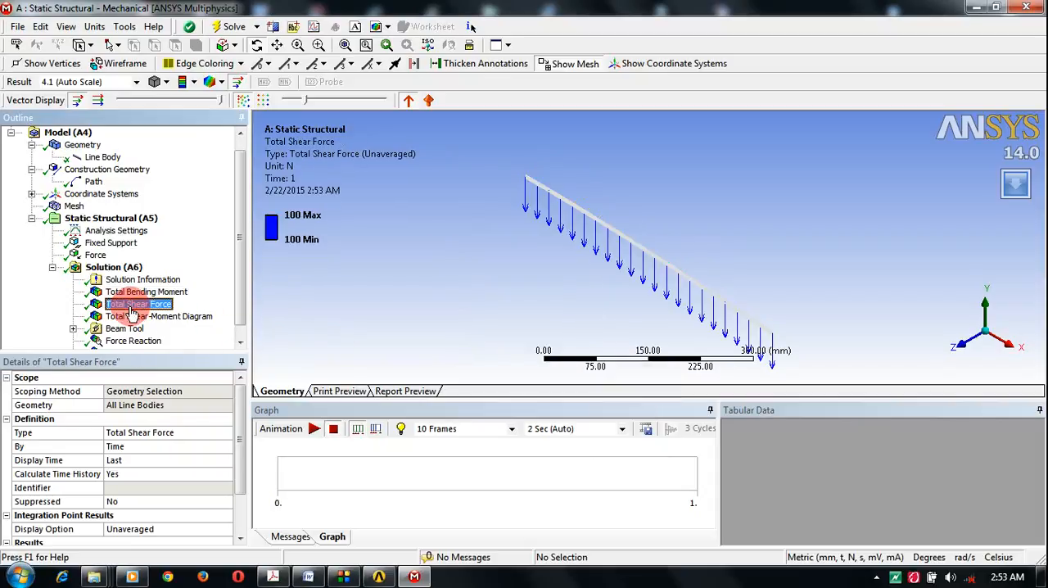
right_click(131, 311)
left_click(401, 309)
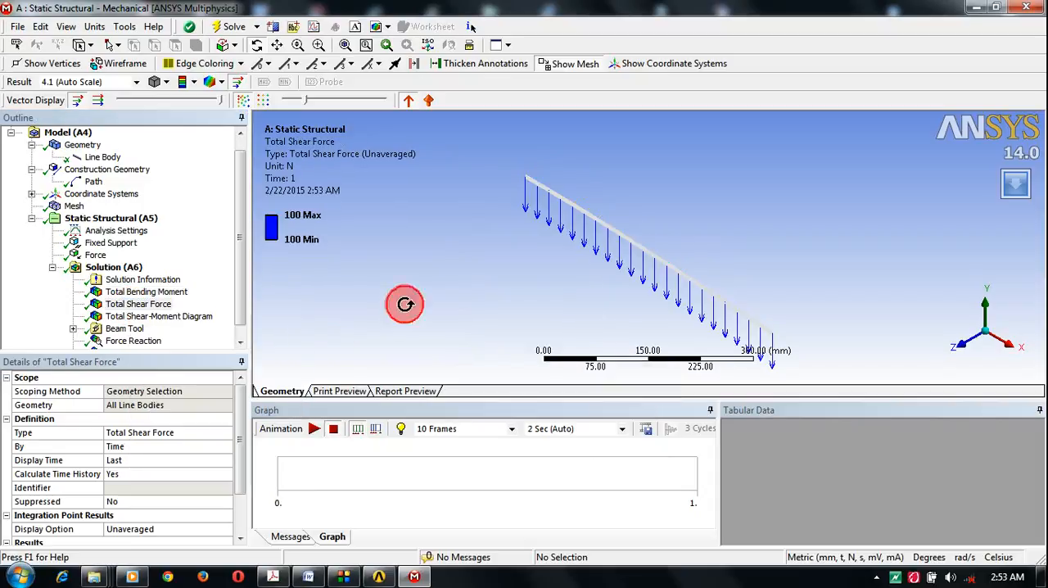
right_click(404, 307)
mouse_move(480, 435)
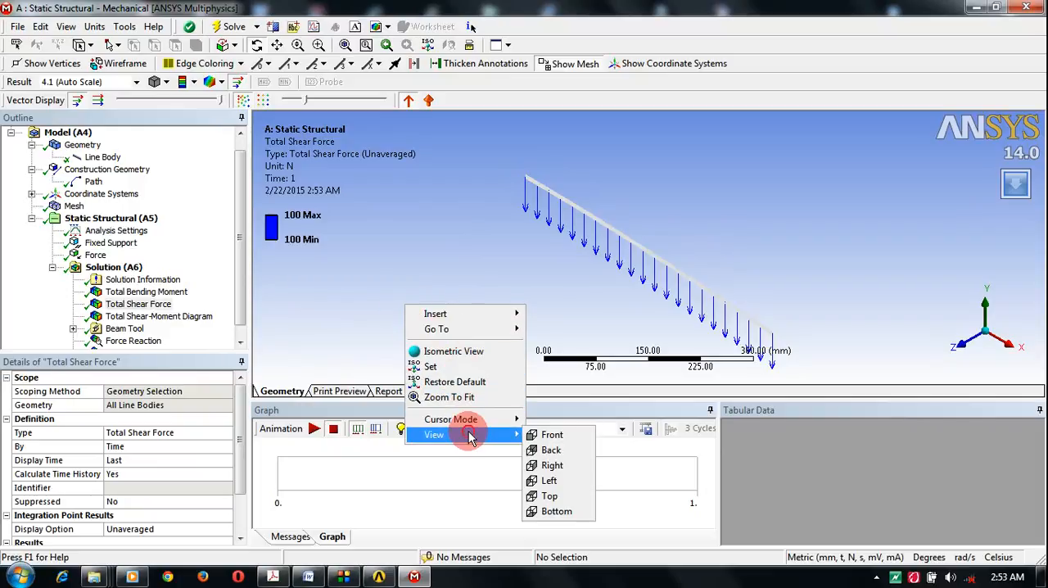
left_click(550, 434)
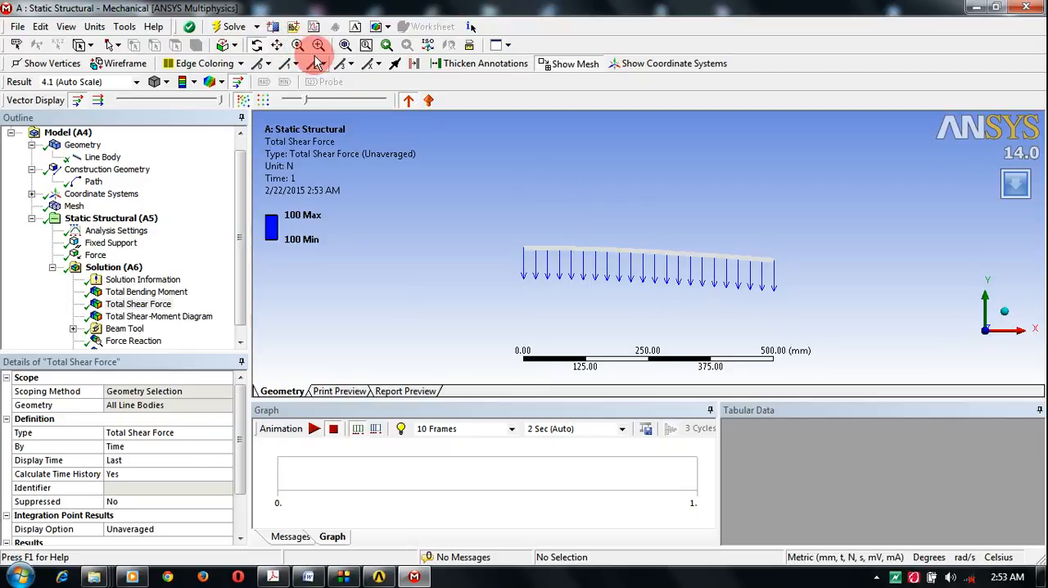
left_click(345, 46)
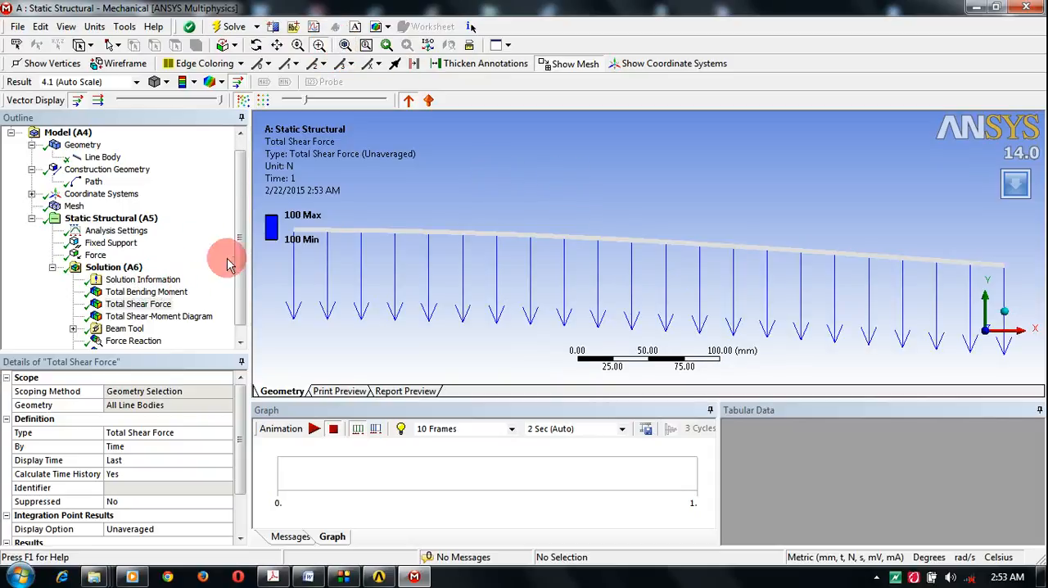
Step: Add a Total Deformation result for all bodies to the solution and evaluate all results
left_click_drag(238, 236, 244, 262)
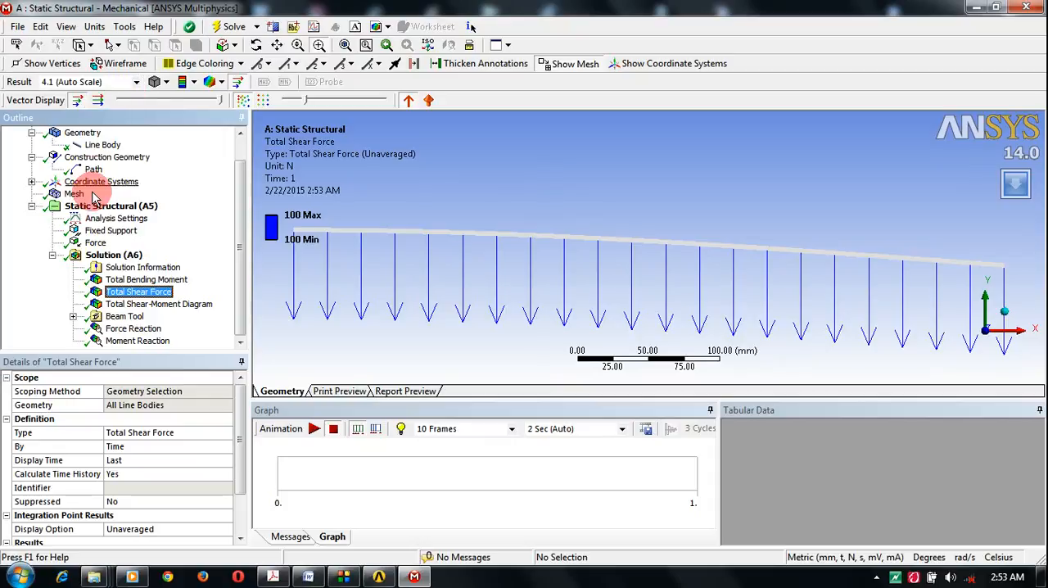
left_click(106, 255)
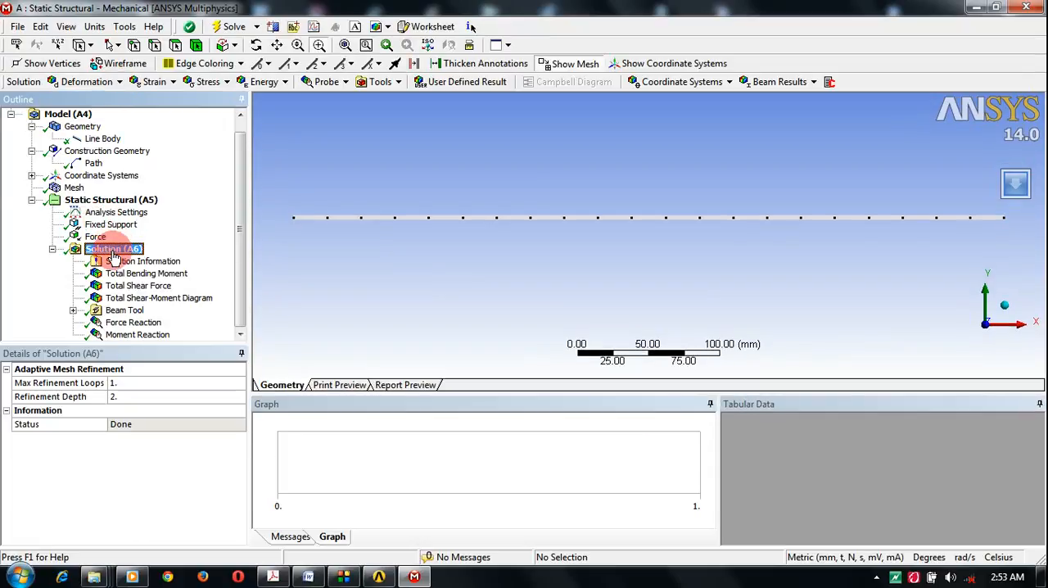
right_click(115, 250)
mouse_move(161, 268)
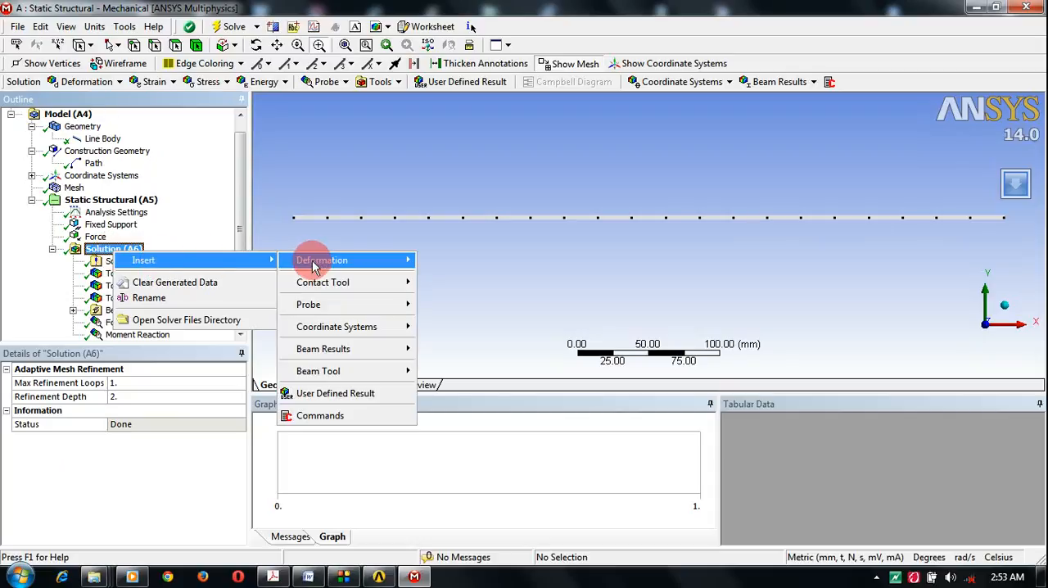
mouse_move(344, 259)
left_click(421, 260)
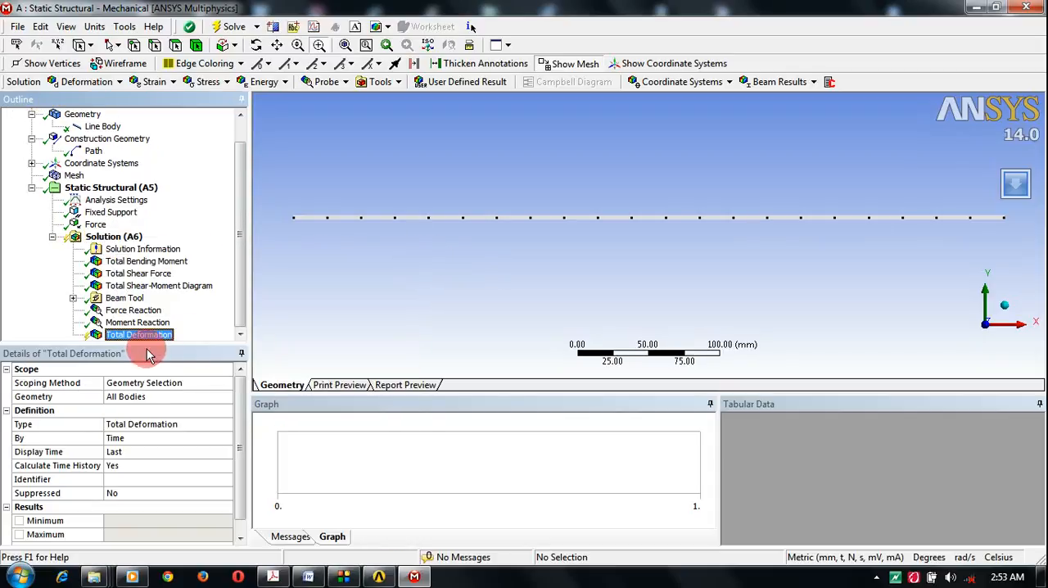
right_click(135, 333)
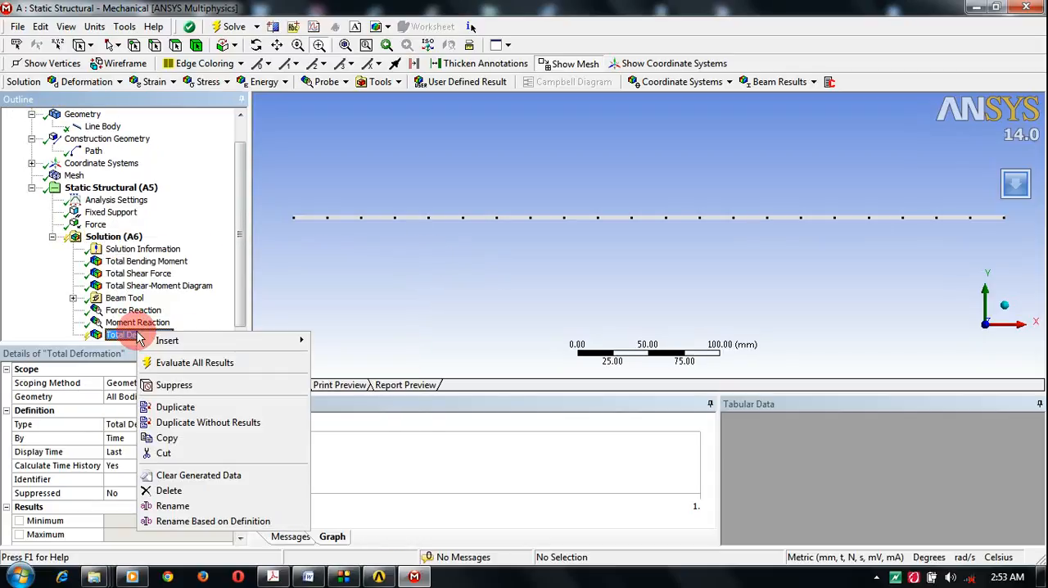
left_click(180, 363)
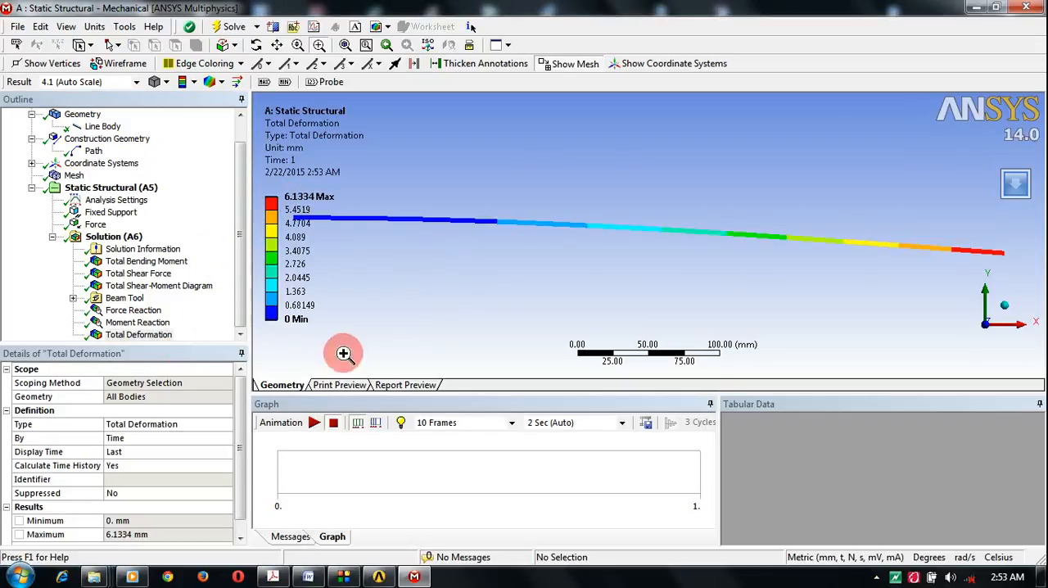
Step: Compare the maximum total deformation with the analytical maximum deflection in the Word tutorial document, and return to Mechanical
left_click(308, 199)
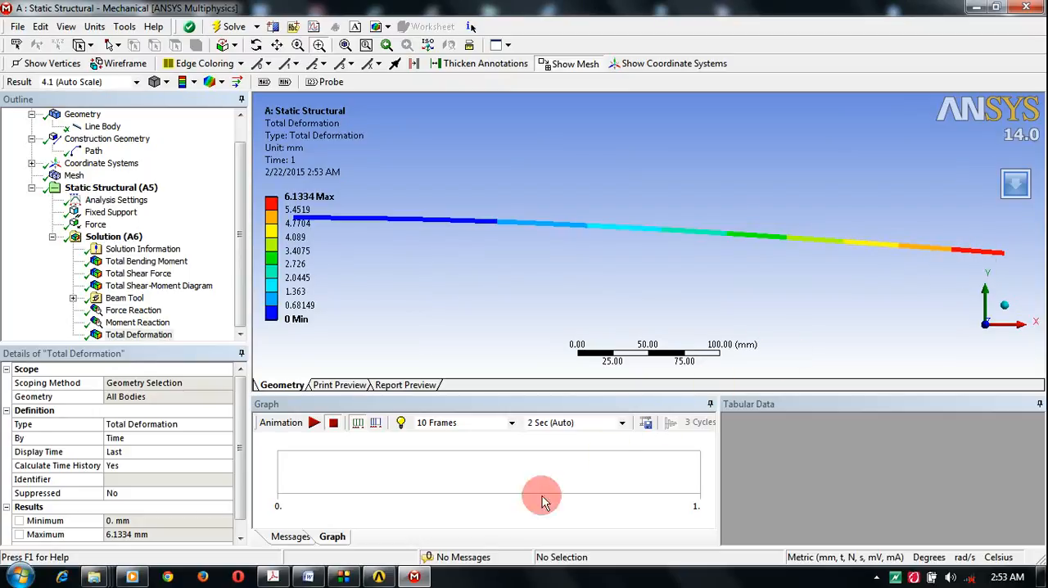
left_click(318, 580)
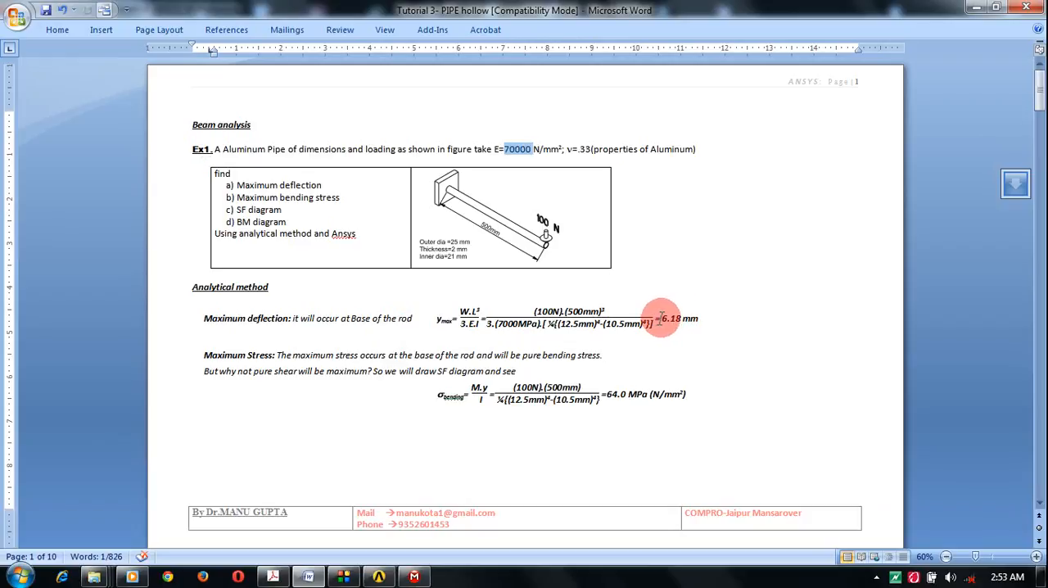
left_click_drag(662, 319, 699, 318)
left_click(974, 10)
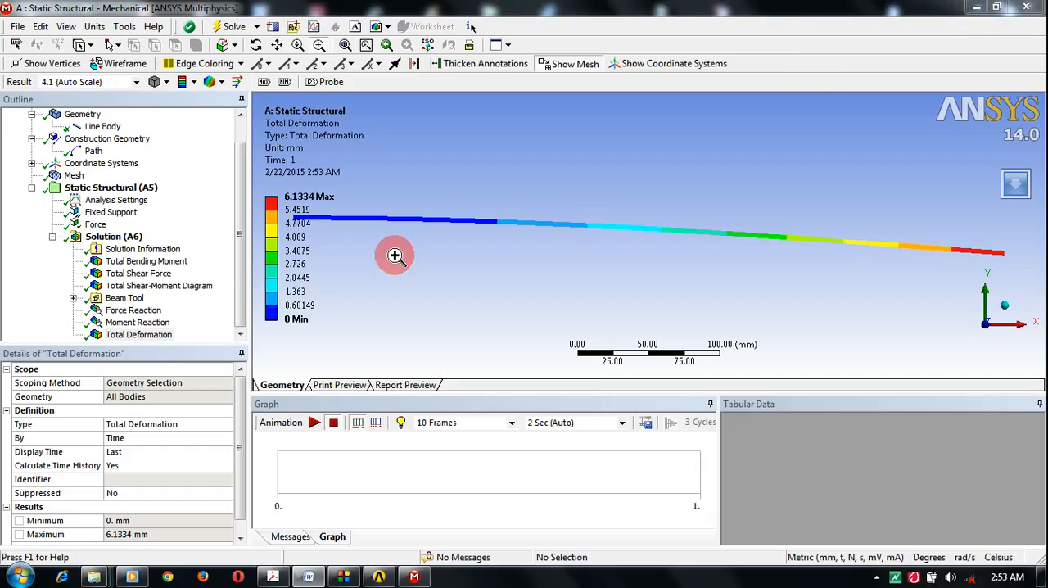
Step: Review the maximum Total Bending Moment, and examine the whole Force Reaction arrow at the fixed support
left_click(142, 262)
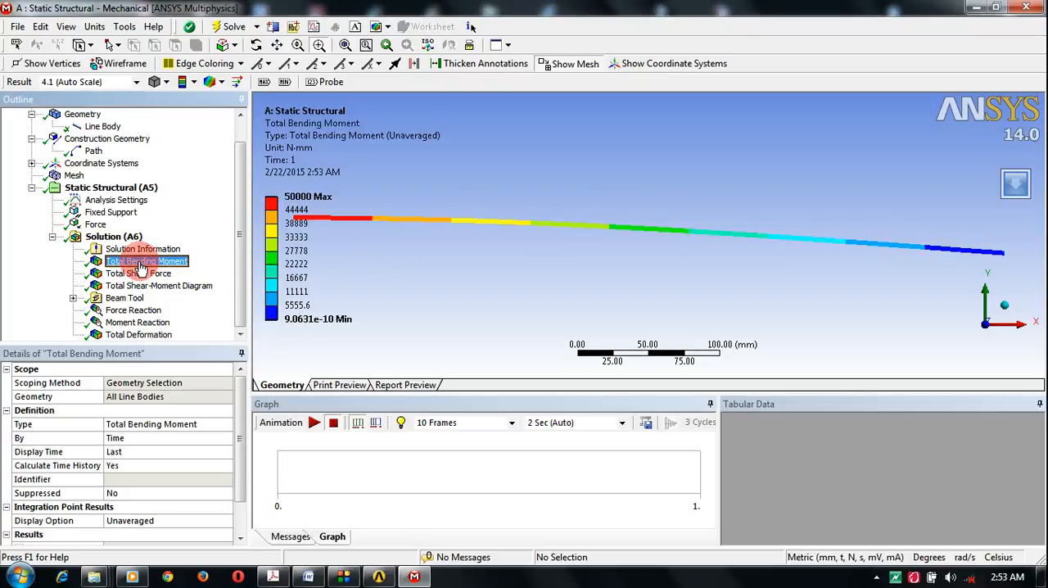
left_click(305, 197)
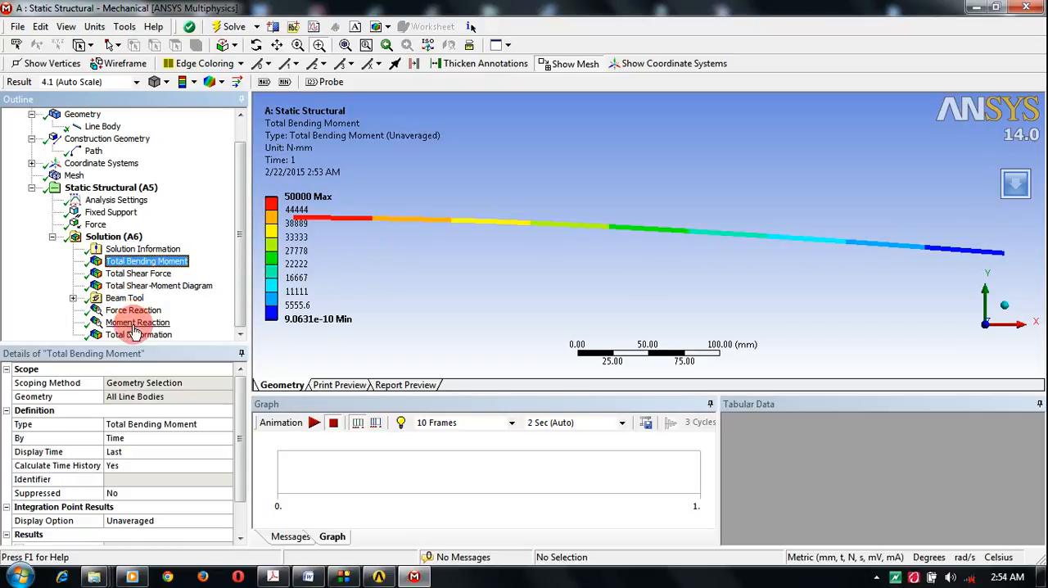
left_click(133, 310)
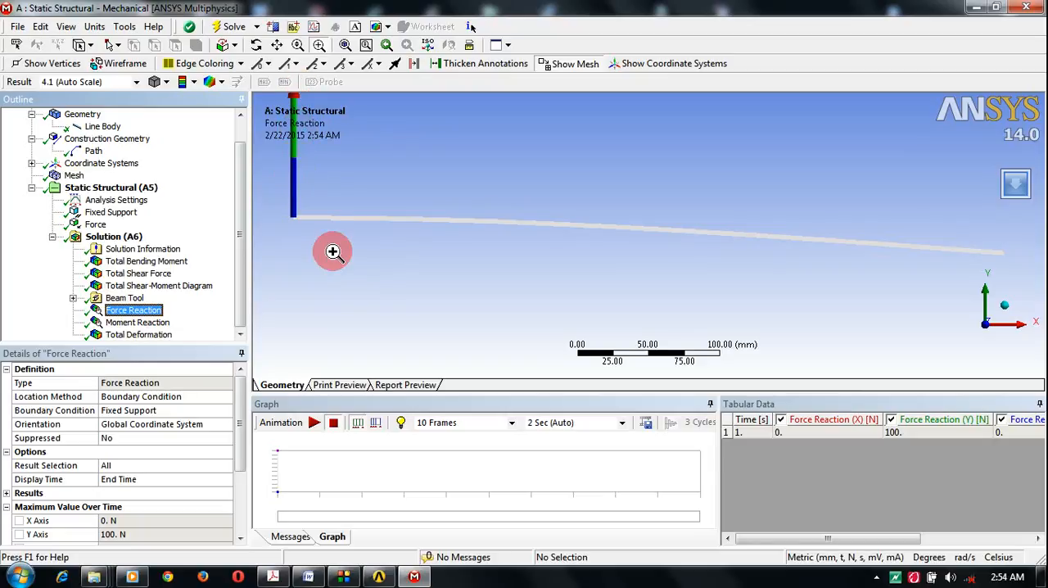
mouse_move(346, 267)
left_mouse_down()
mouse_move(400, 306)
mouse_move(352, 272)
left_mouse_up()
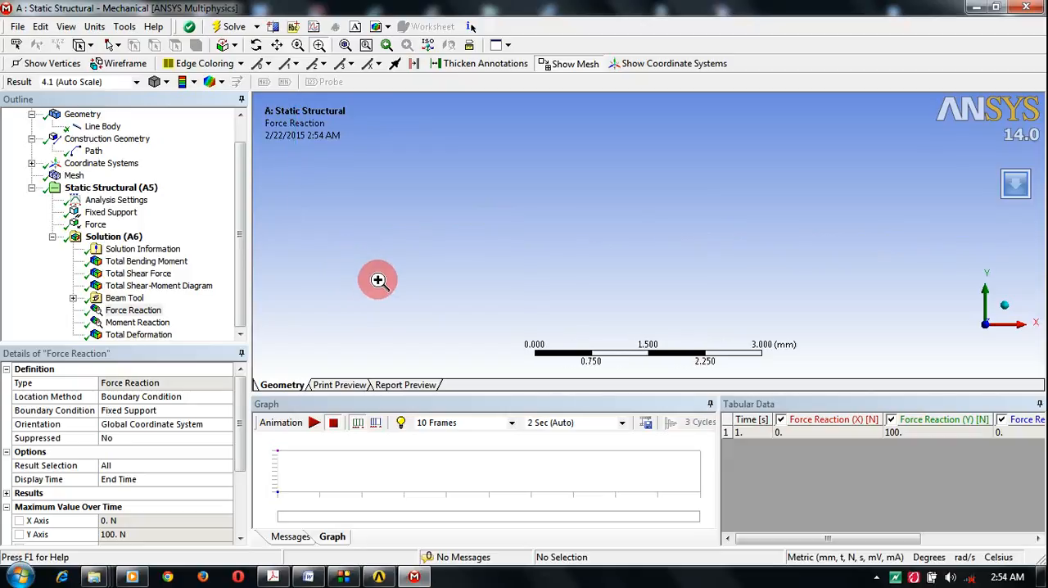
left_click(345, 45)
left_click(297, 45)
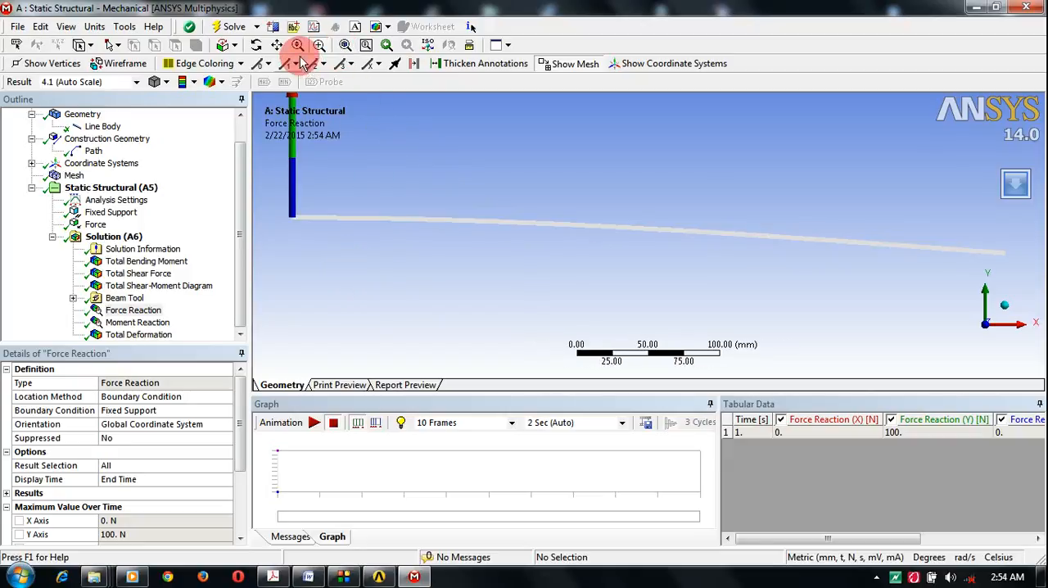
left_click_drag(366, 172, 369, 216)
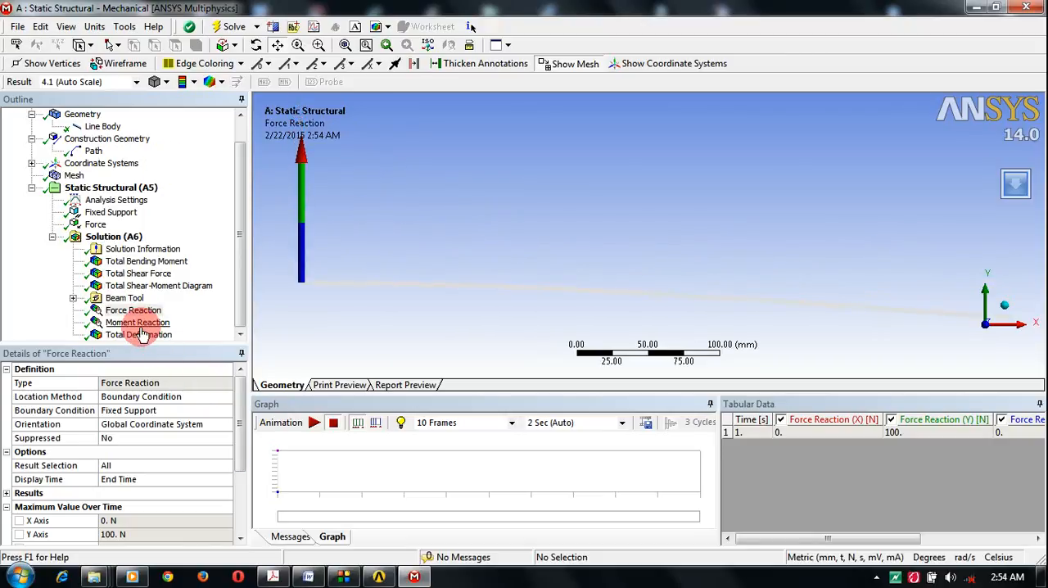
left_click(237, 296)
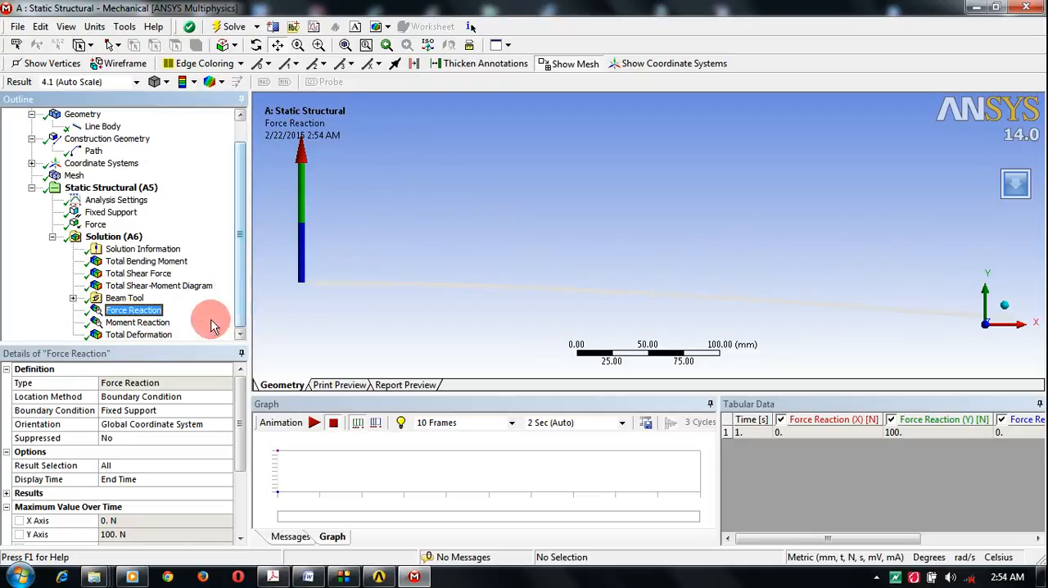
Step: Examine the Moment Reaction arrow at the fixed support from a tilted angle and in the fitted front view
left_click(147, 322)
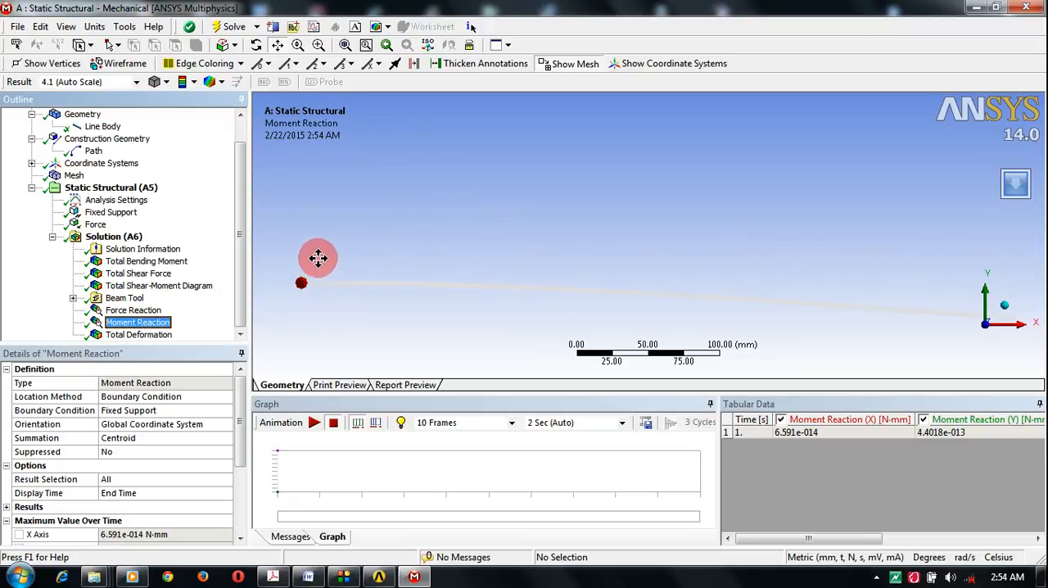
left_click_drag(316, 241, 316, 262)
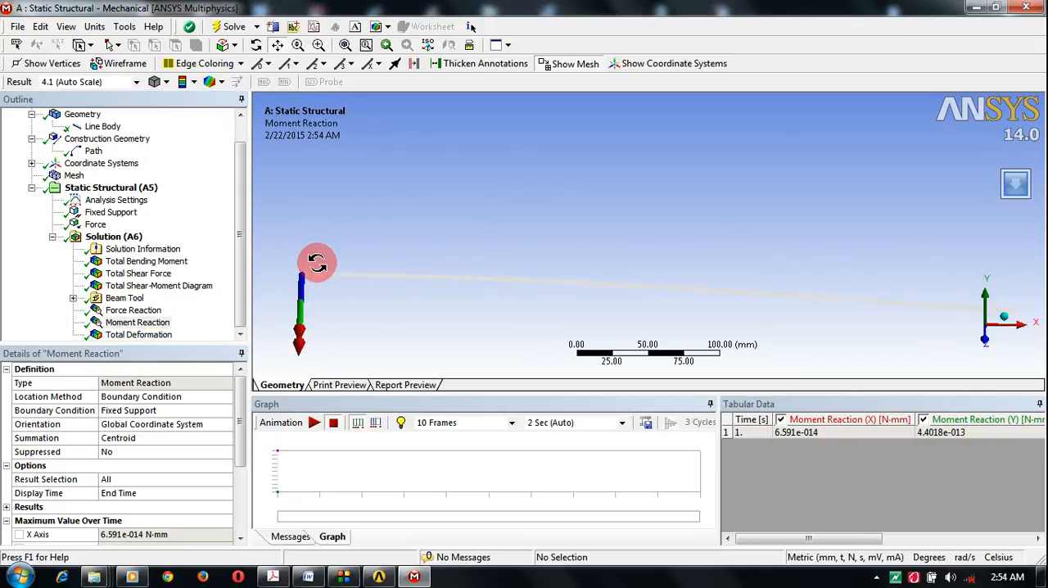
right_click(329, 240)
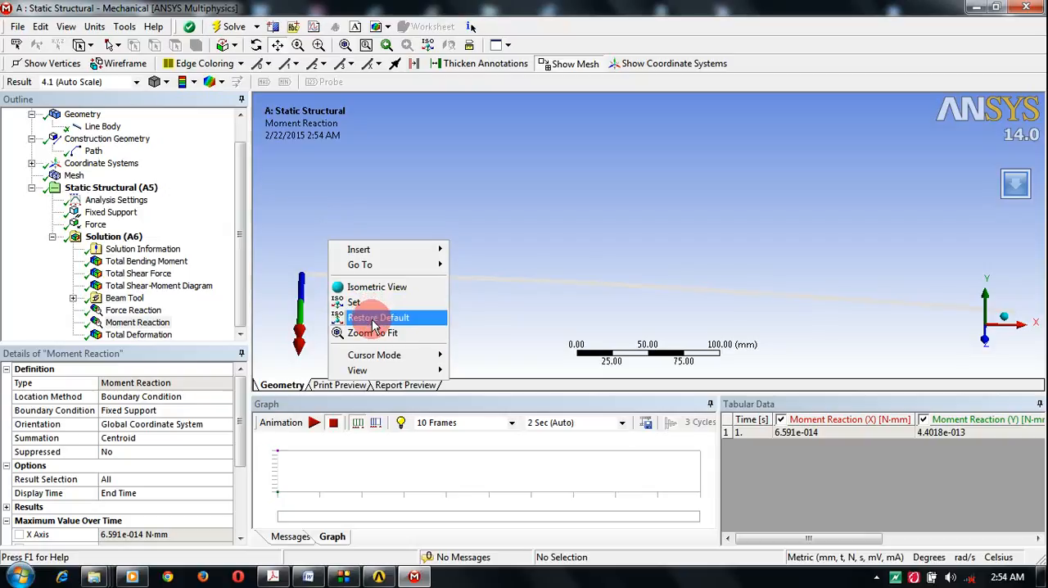
mouse_move(370, 370)
left_click(472, 368)
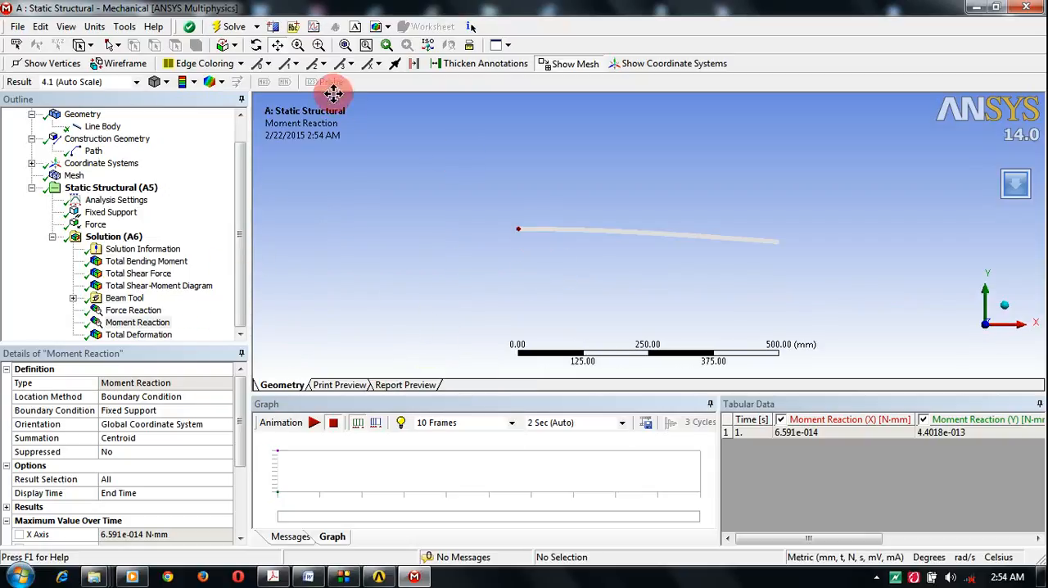
left_click(345, 44)
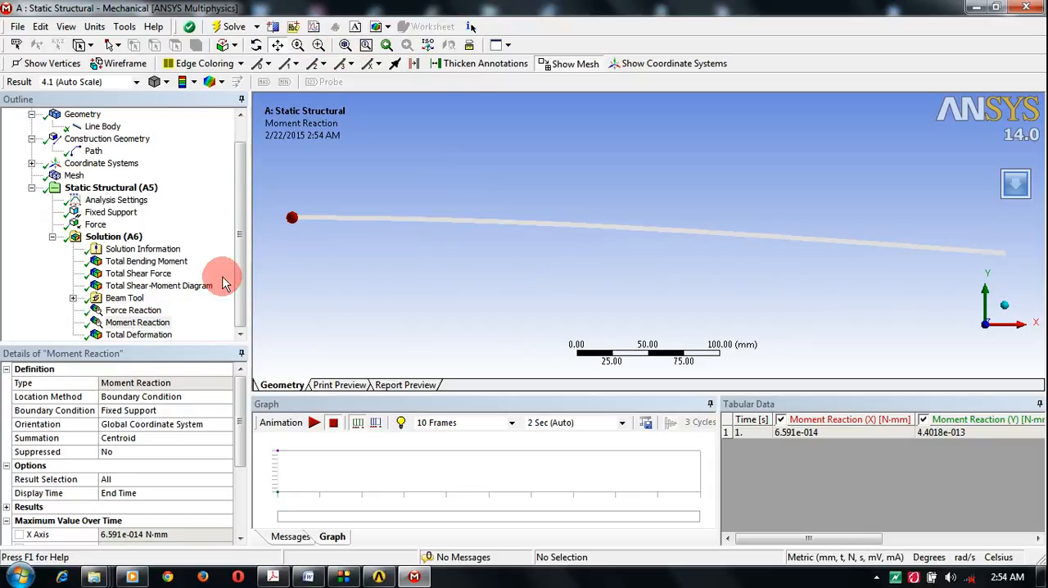
Step: Review the shear force, bending moment and displacement curves of the Total Shear-Moment Diagram, and return to the Force Reaction result
left_click(139, 322)
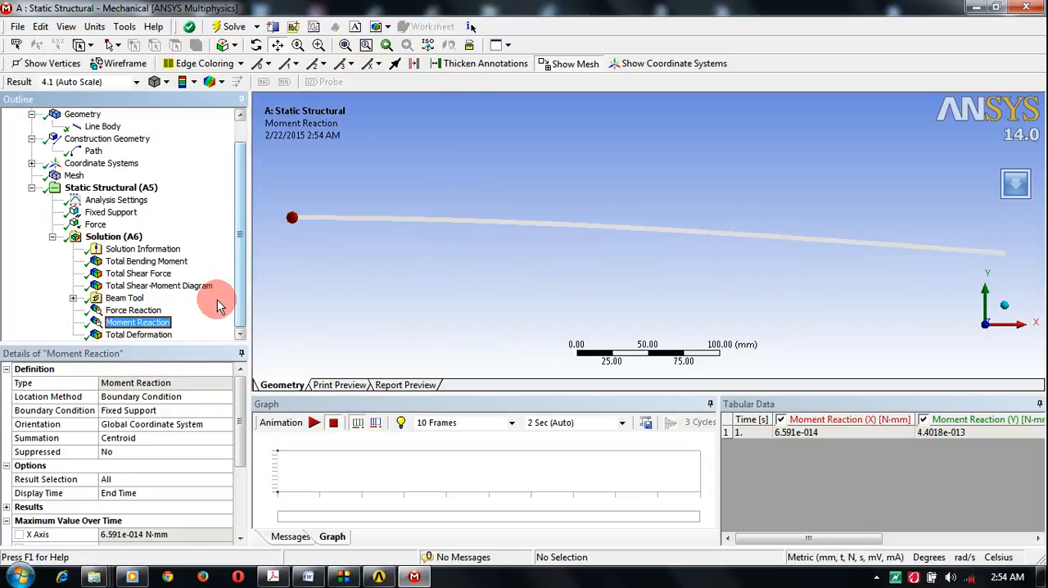
left_click(174, 287)
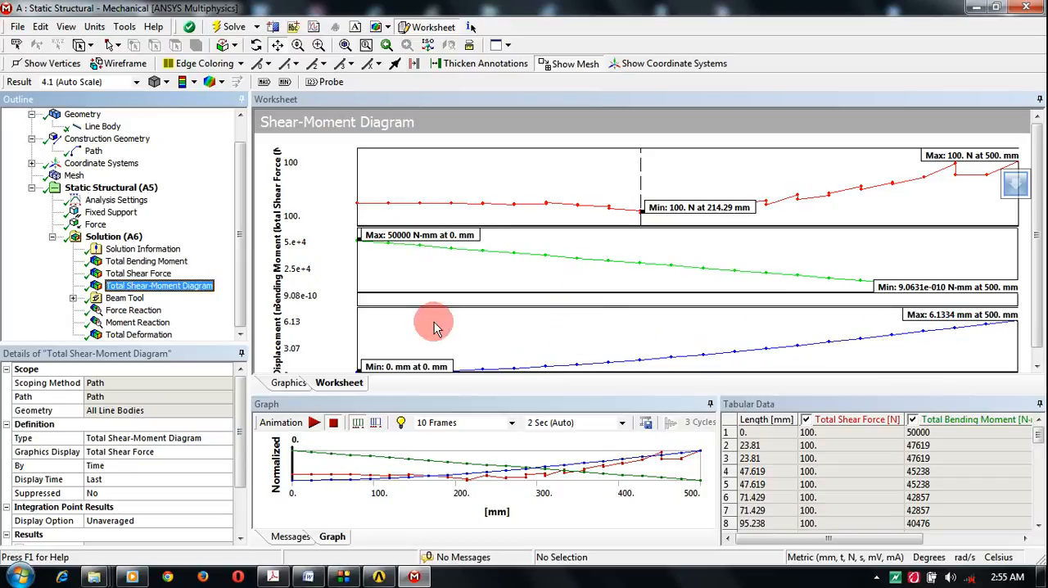
left_click(152, 316)
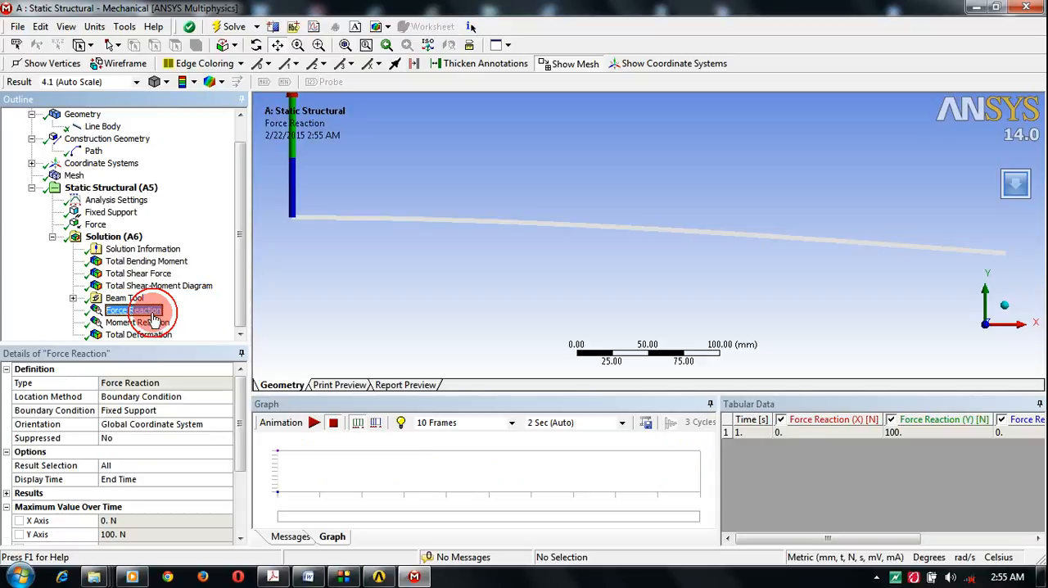
Step: Display the Total Shear Force result as vectors, lengthen the arrows and render them in solid form
left_click(130, 276)
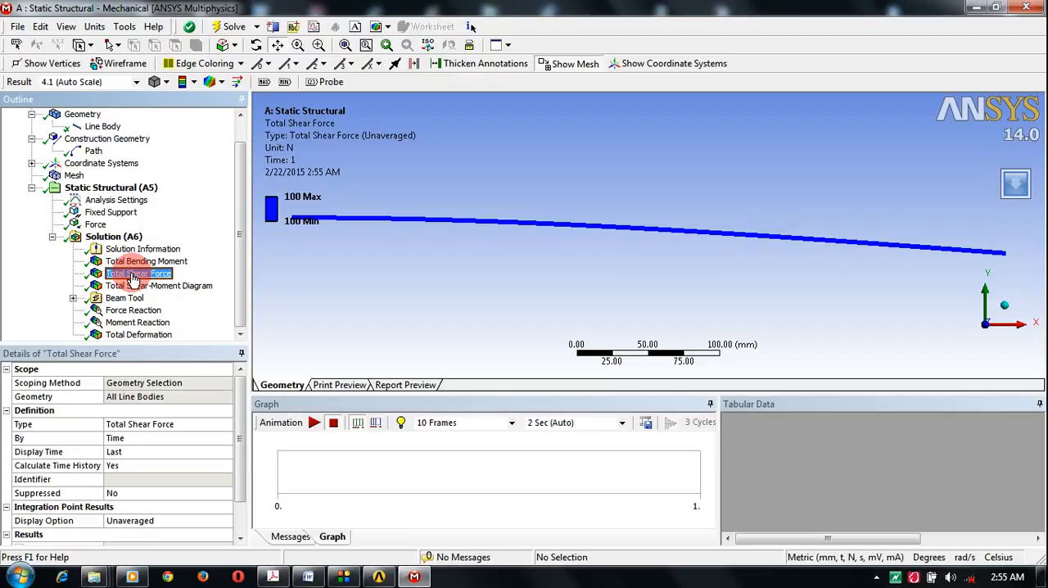
left_click(237, 83)
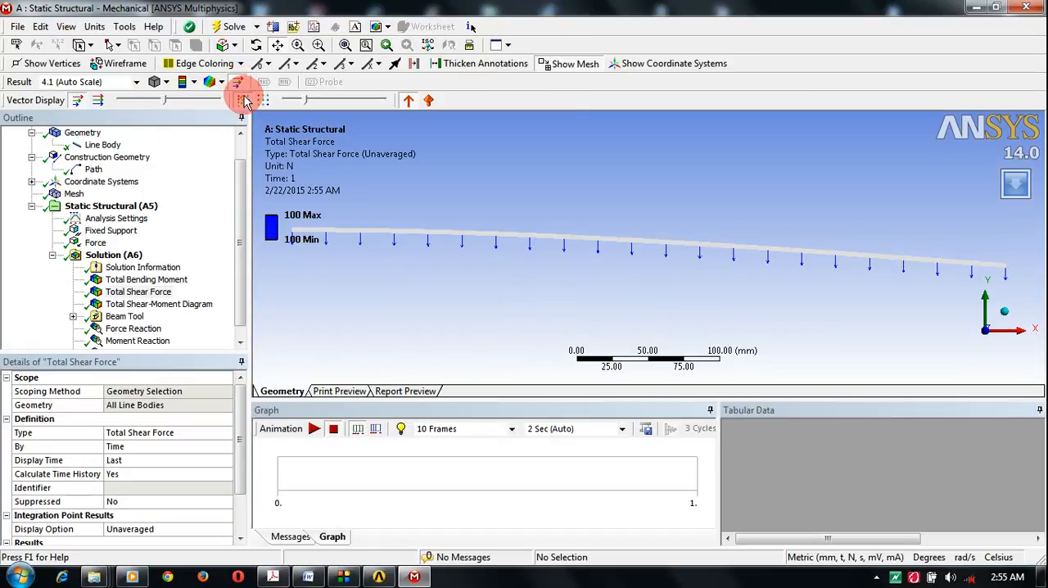
left_click_drag(190, 104, 197, 99)
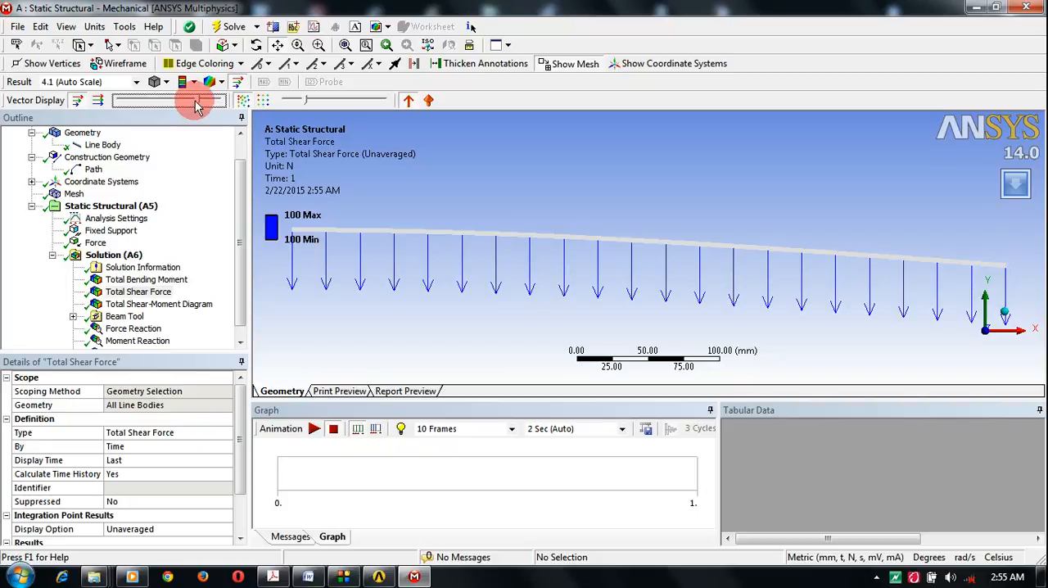
left_click(428, 101)
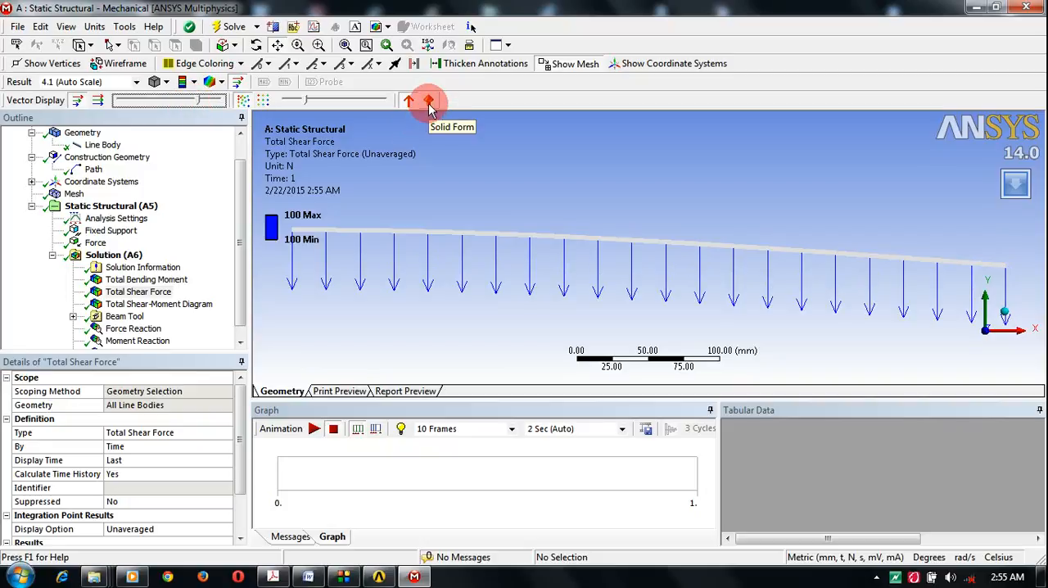
left_click(429, 101)
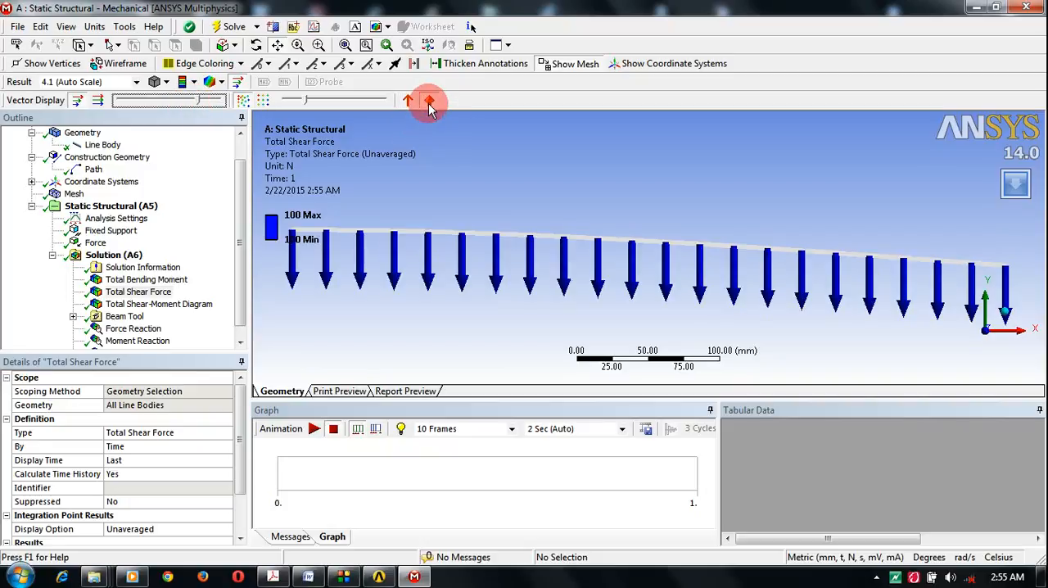
Step: Examine the Total Bending Moment vectors along the beam from a rotated view that shows the arrows side-on
left_click(164, 281)
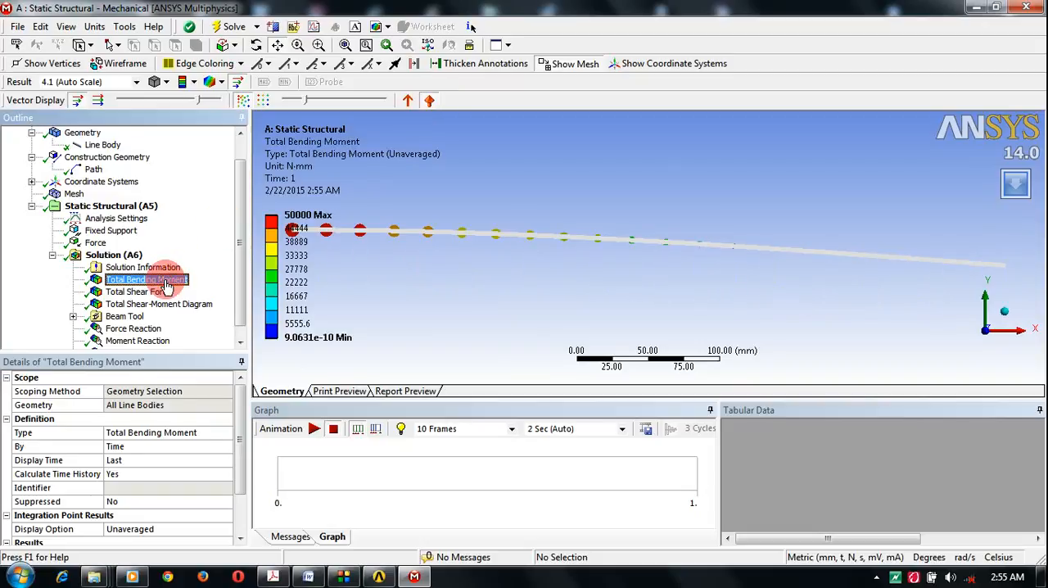
right_click(425, 296)
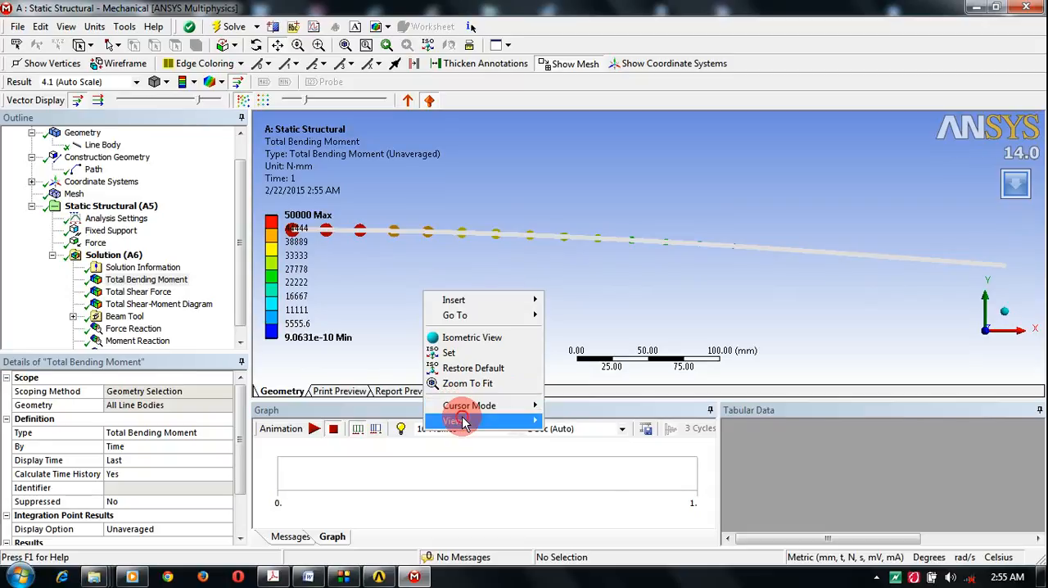
left_click(491, 420)
left_click(572, 440)
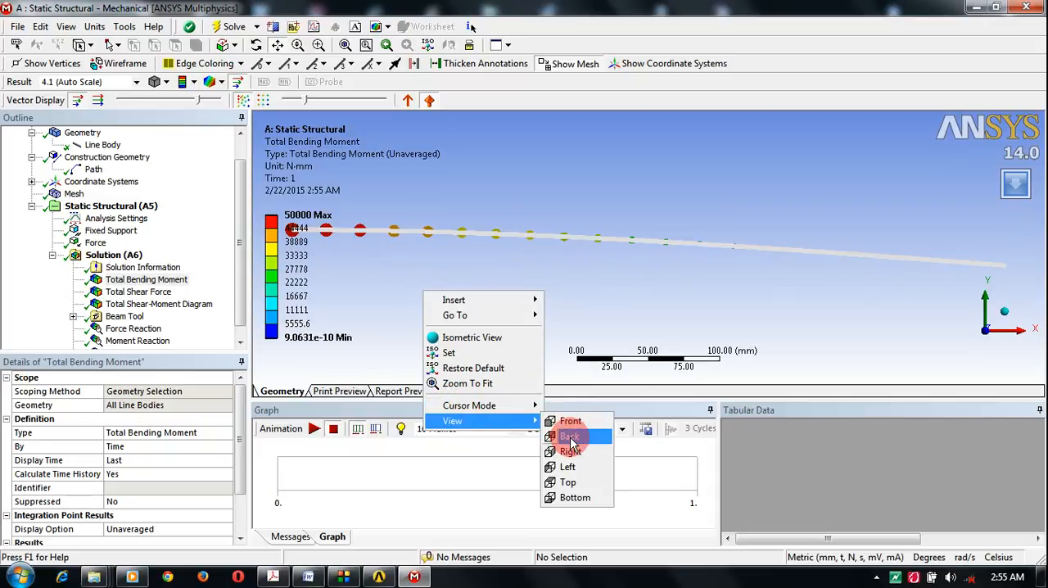
left_click(400, 297)
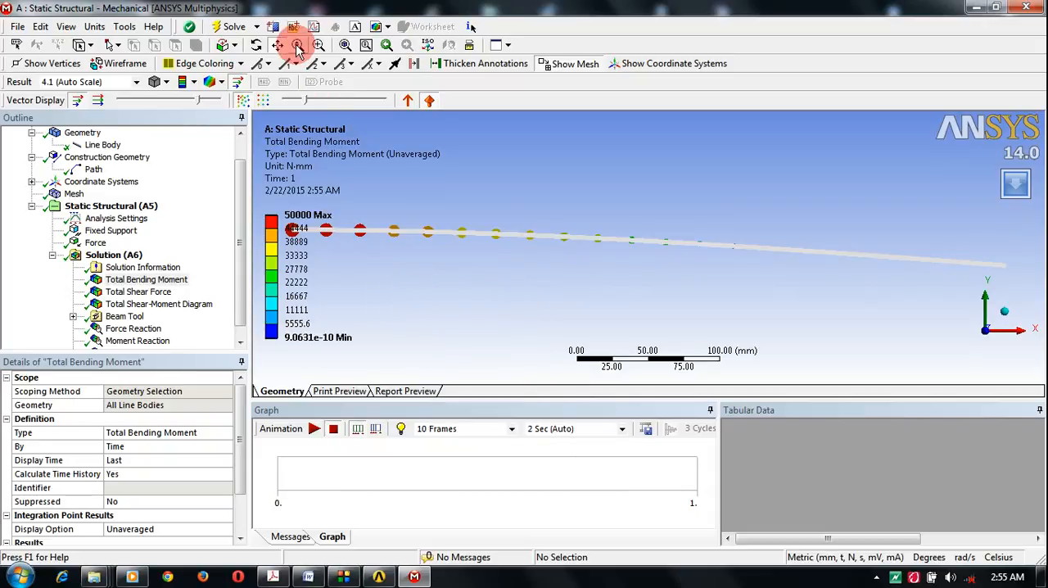
left_click(442, 276)
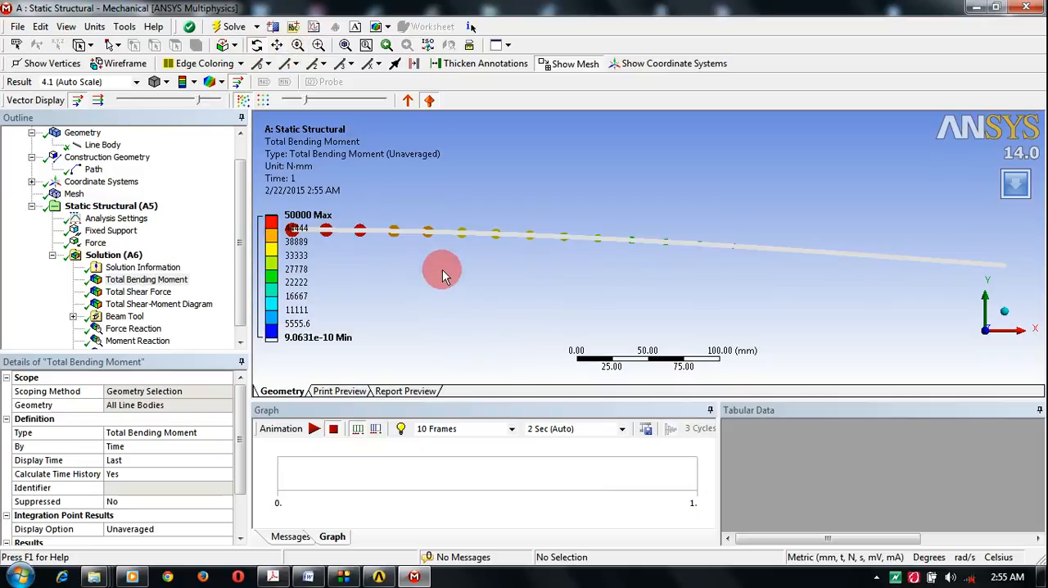
mouse_move(443, 280)
left_mouse_down()
mouse_move(434, 248)
mouse_move(444, 275)
mouse_move(470, 231)
mouse_move(461, 210)
mouse_move(461, 229)
mouse_move(344, 270)
mouse_move(549, 279)
mouse_move(1007, 269)
mouse_move(701, 286)
mouse_move(700, 229)
left_mouse_up()
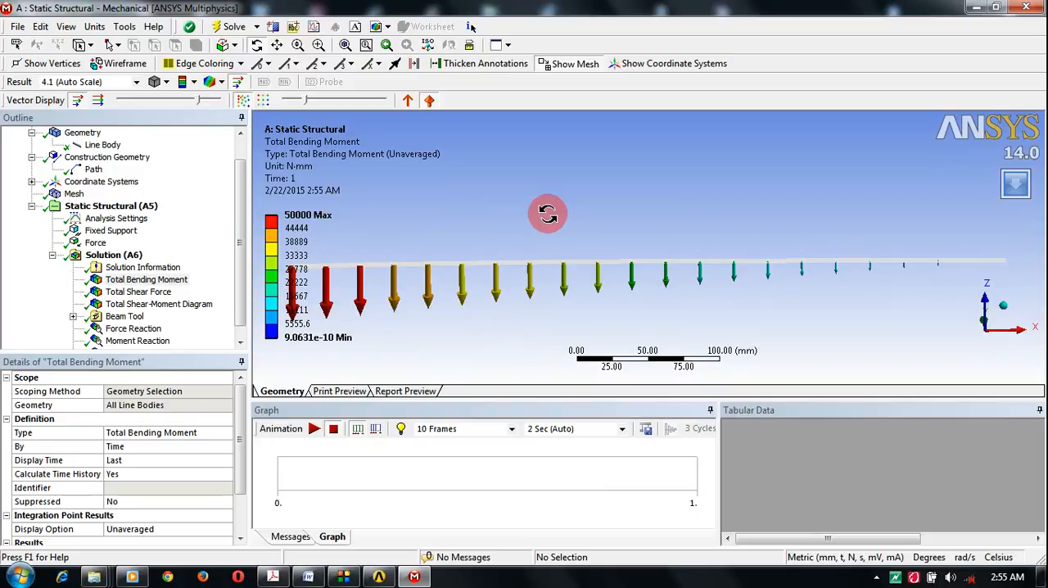
left_click(277, 46)
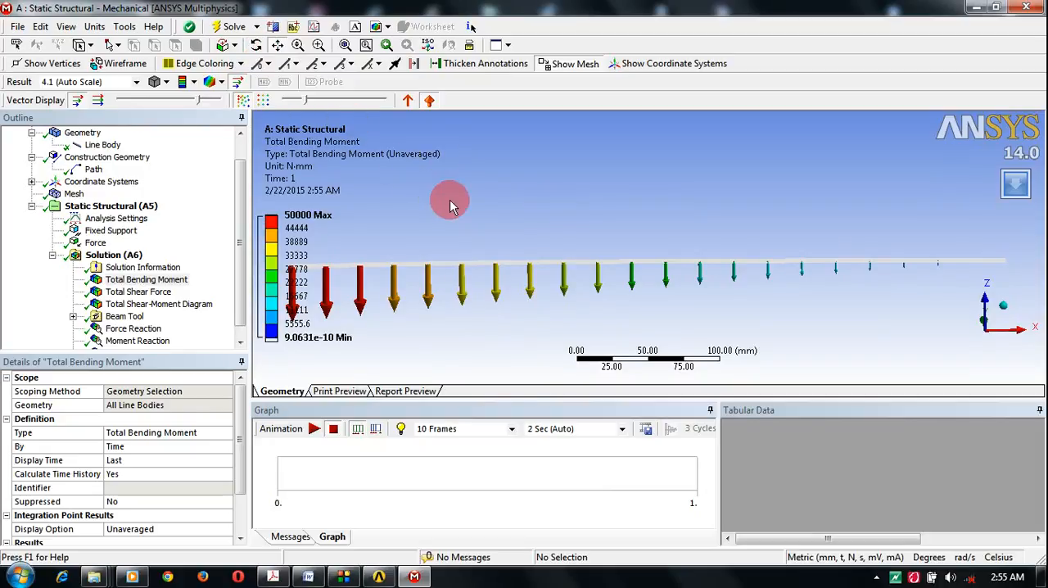
left_click_drag(450, 205, 457, 174)
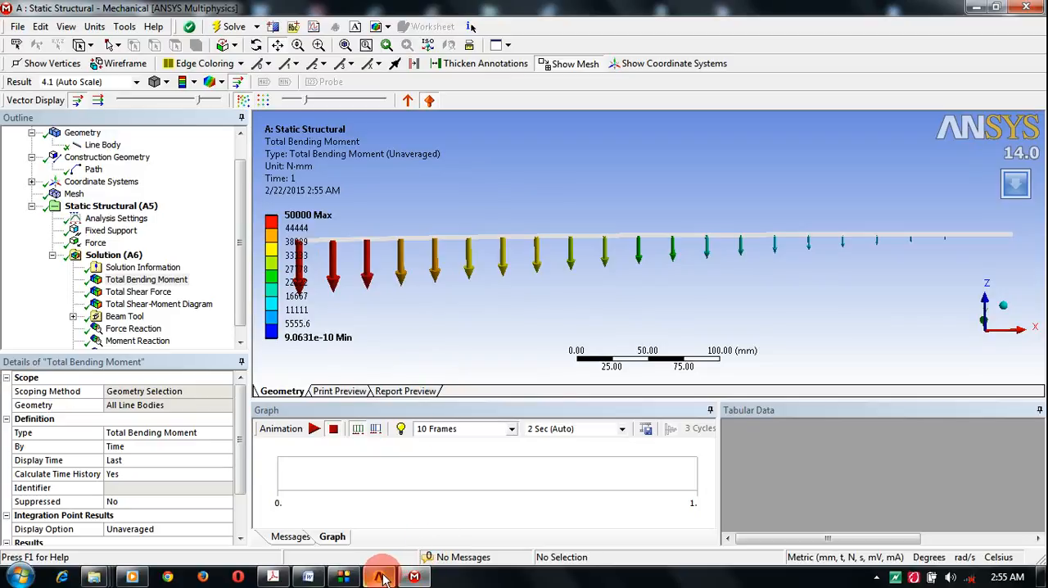
mouse_move(375, 578)
mouse_move(411, 579)
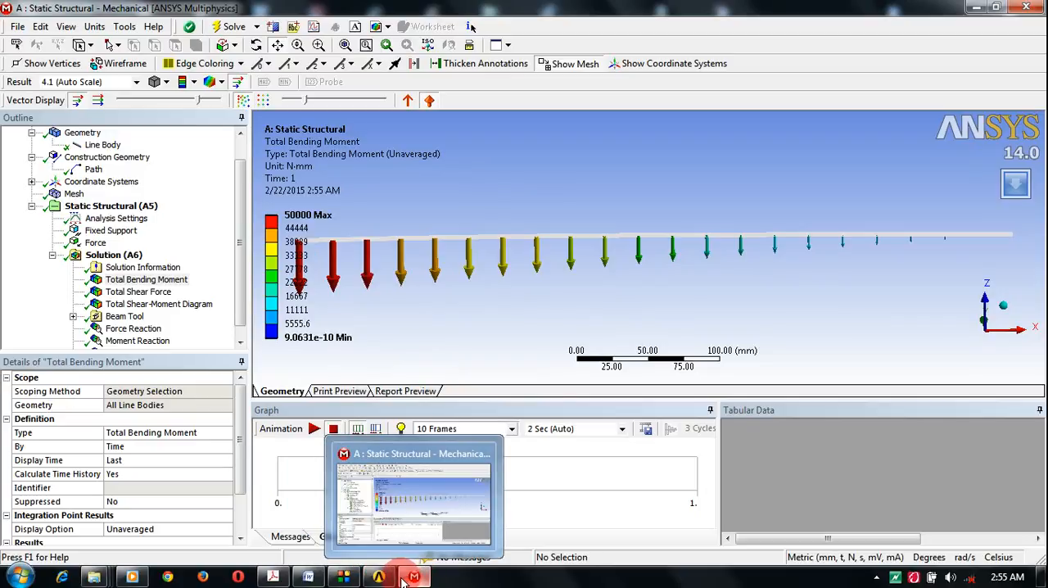
left_click(348, 579)
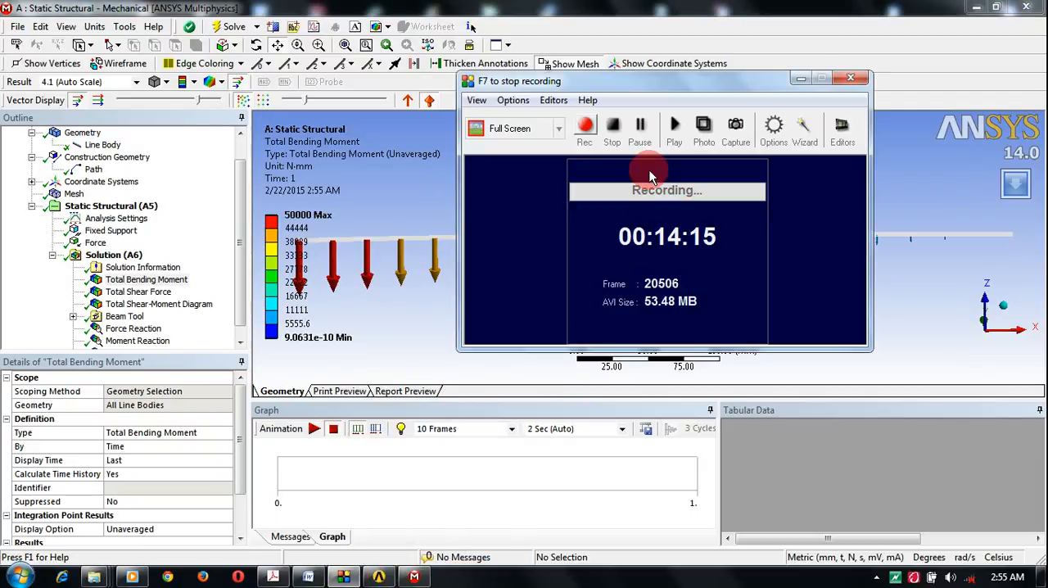